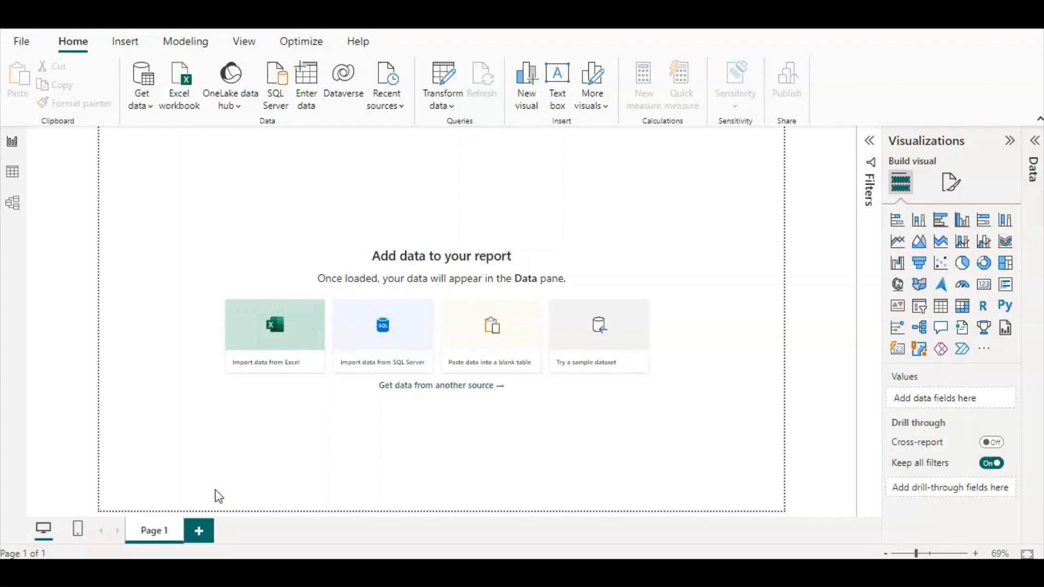
# Review the current file's Data Load options, including relationship autodetection, and accept the settings.
pyautogui.click(204, 494)
pyautogui.click(14, 46)
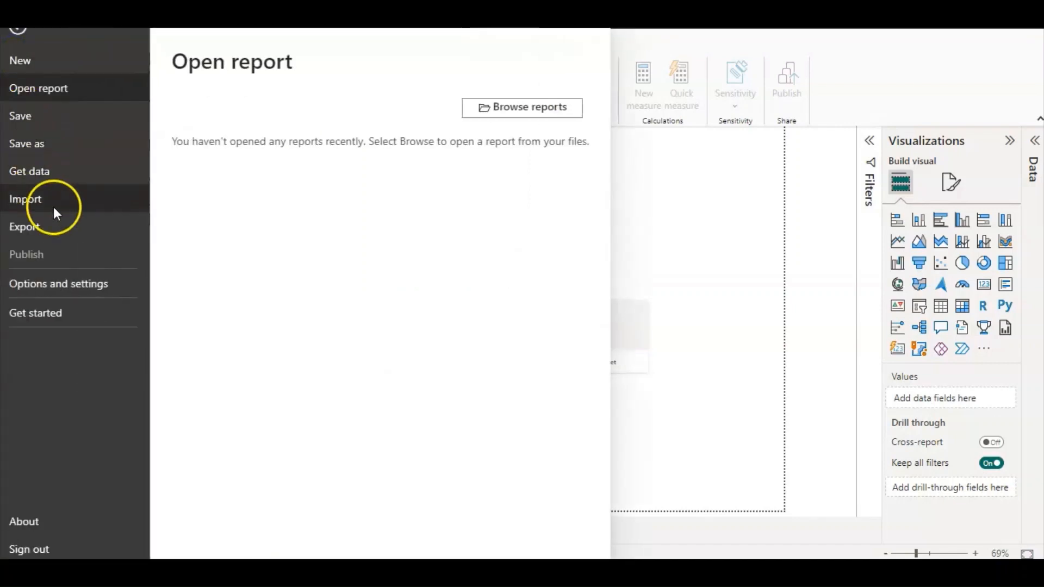
pyautogui.click(73, 276)
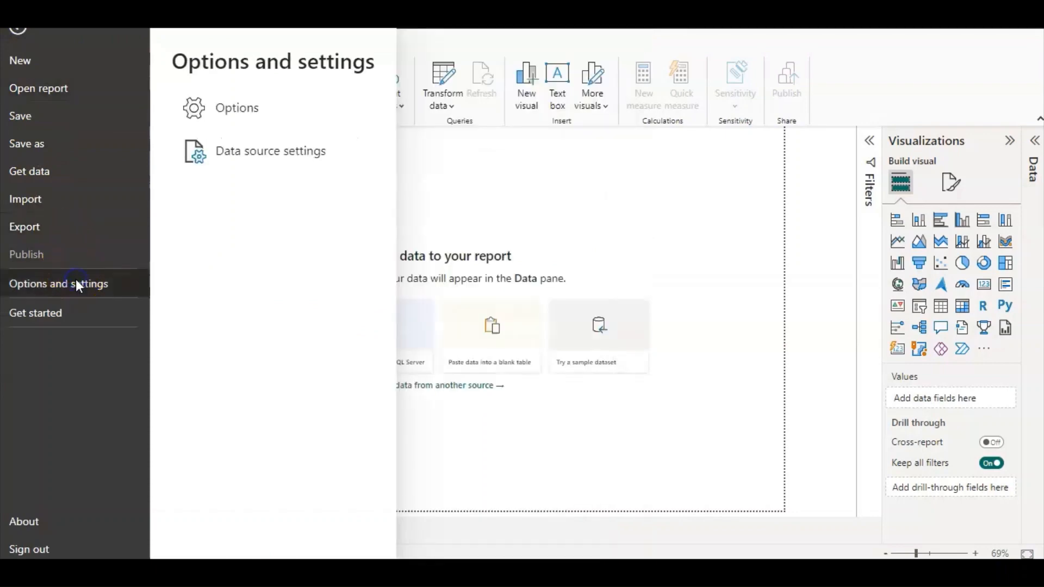
pyautogui.click(206, 145)
pyautogui.click(234, 112)
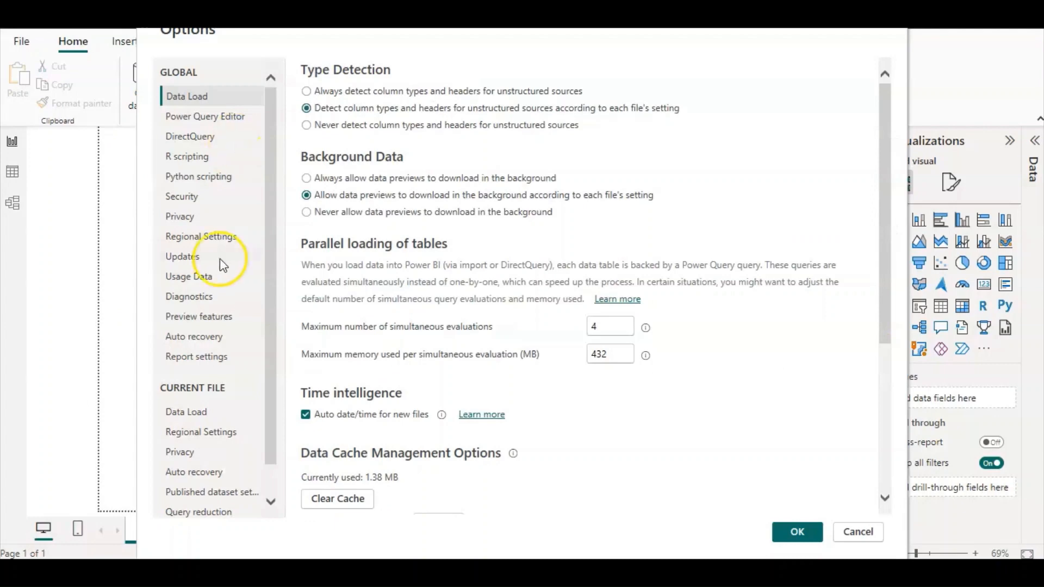
pyautogui.click(214, 416)
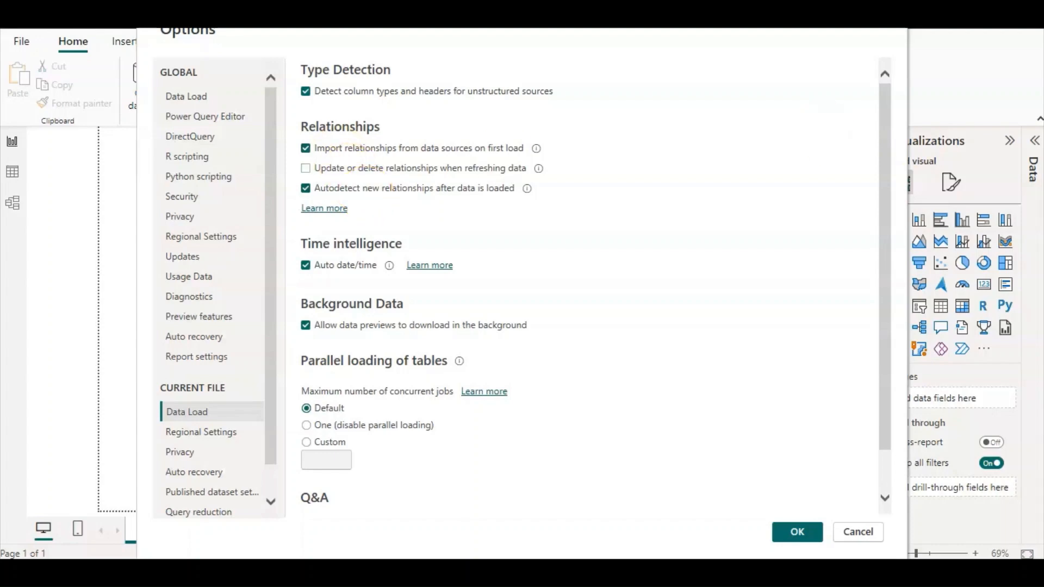
pyautogui.click(797, 532)
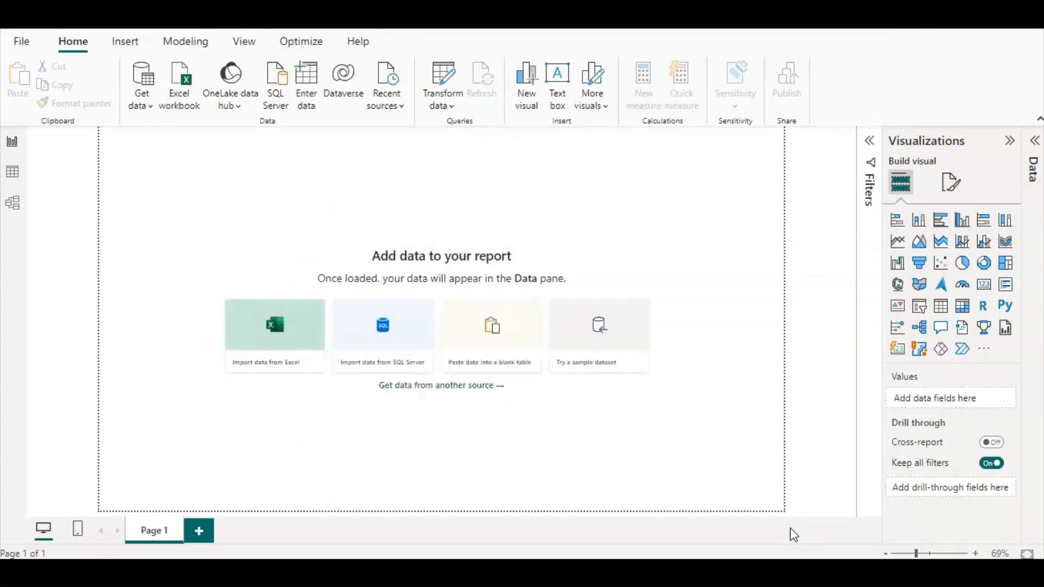
# Import the Order table from the super_store.xlsx Excel workbook into the report.
pyautogui.click(142, 95)
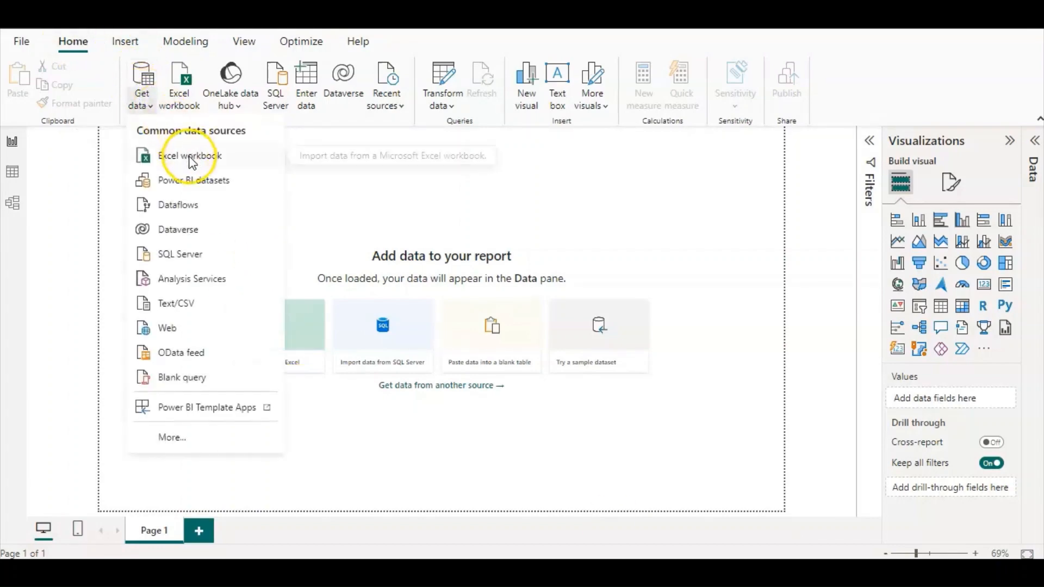
pyautogui.click(189, 157)
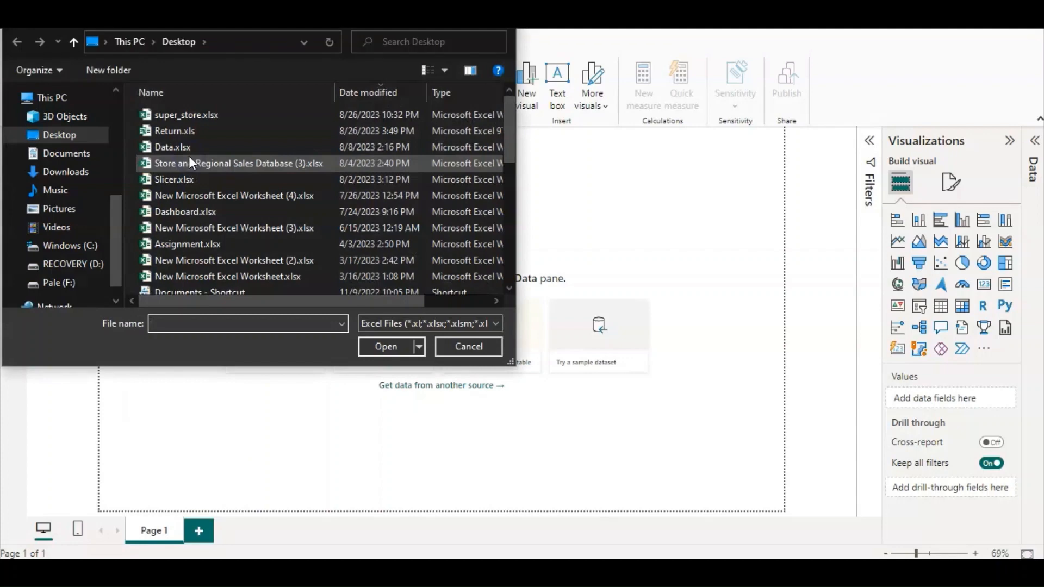
pyautogui.doubleClick(164, 115)
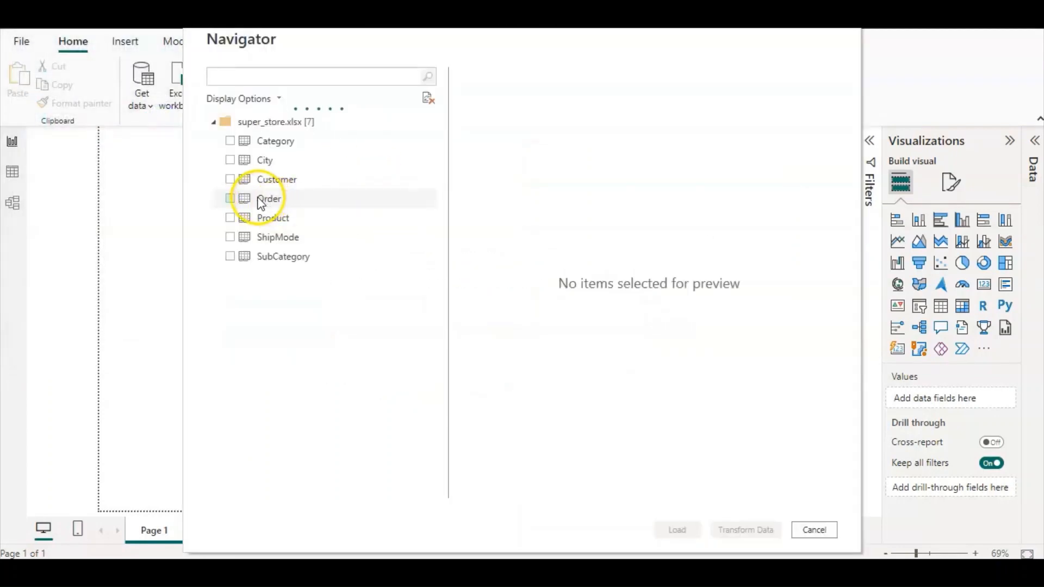
pyautogui.click(230, 198)
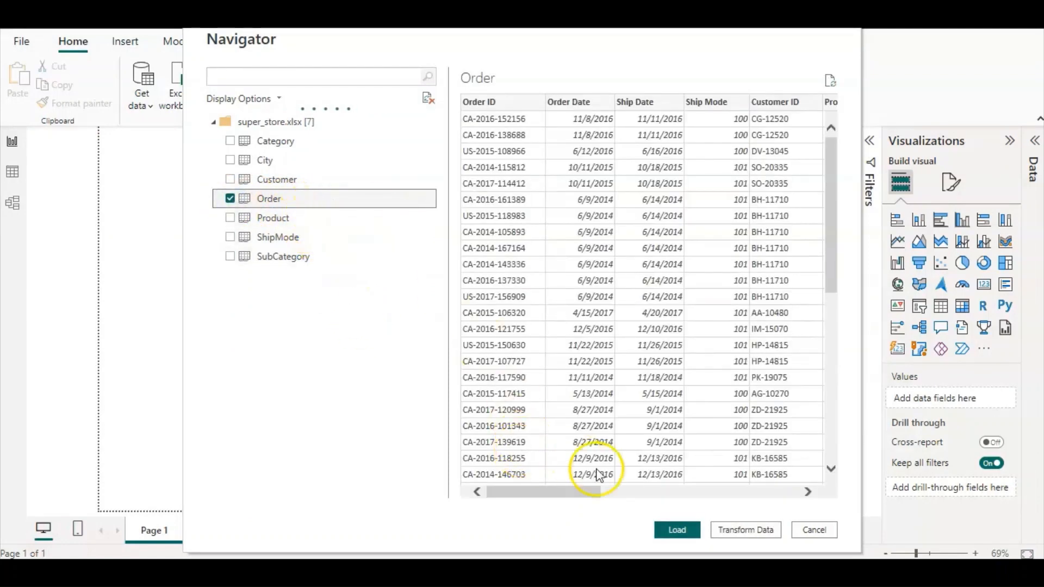
pyautogui.click(678, 532)
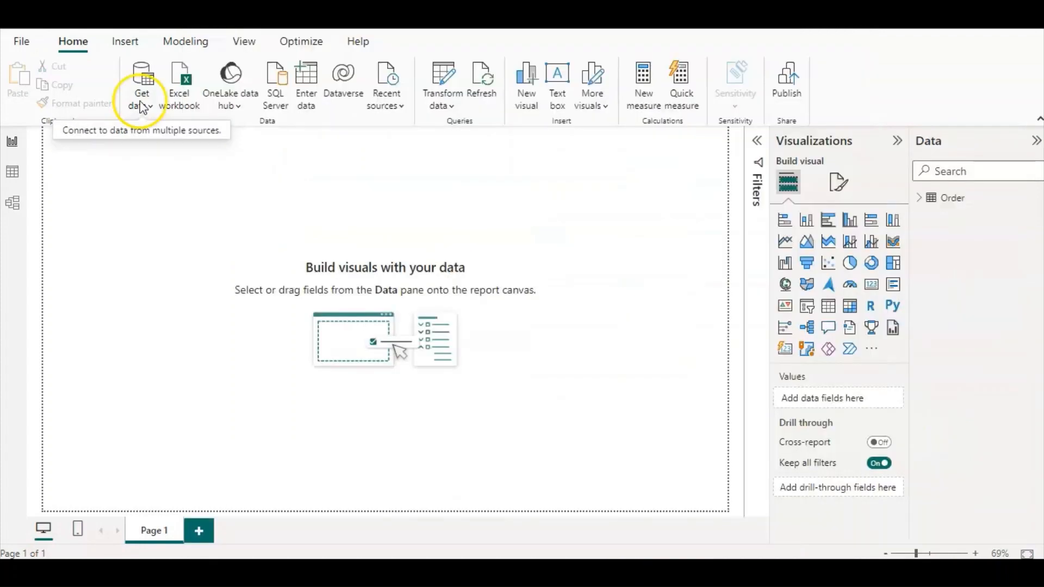
# Import the Return.csv text file from the Desktop into the report.
pyautogui.click(141, 103)
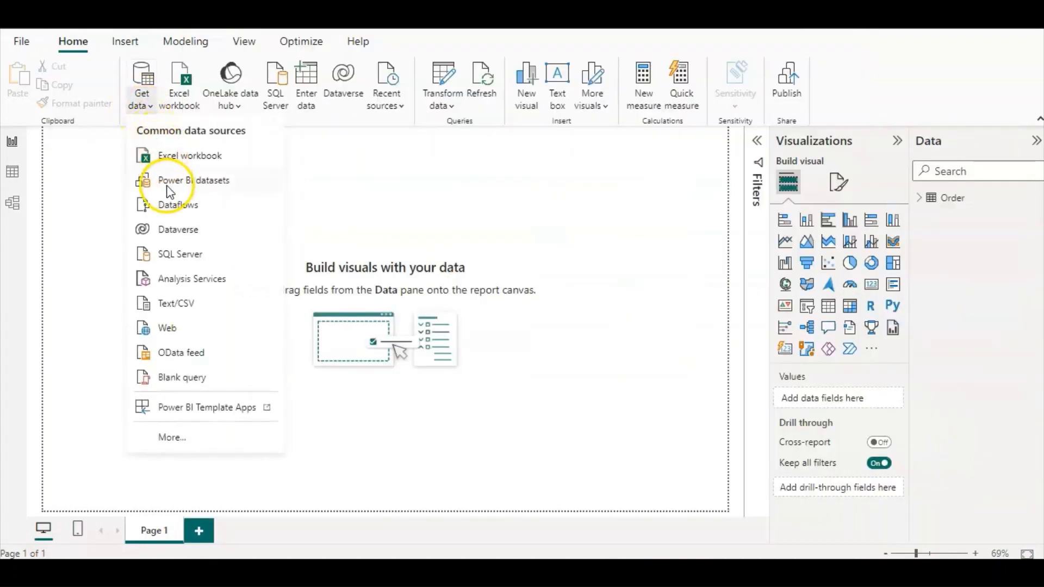
pyautogui.click(187, 304)
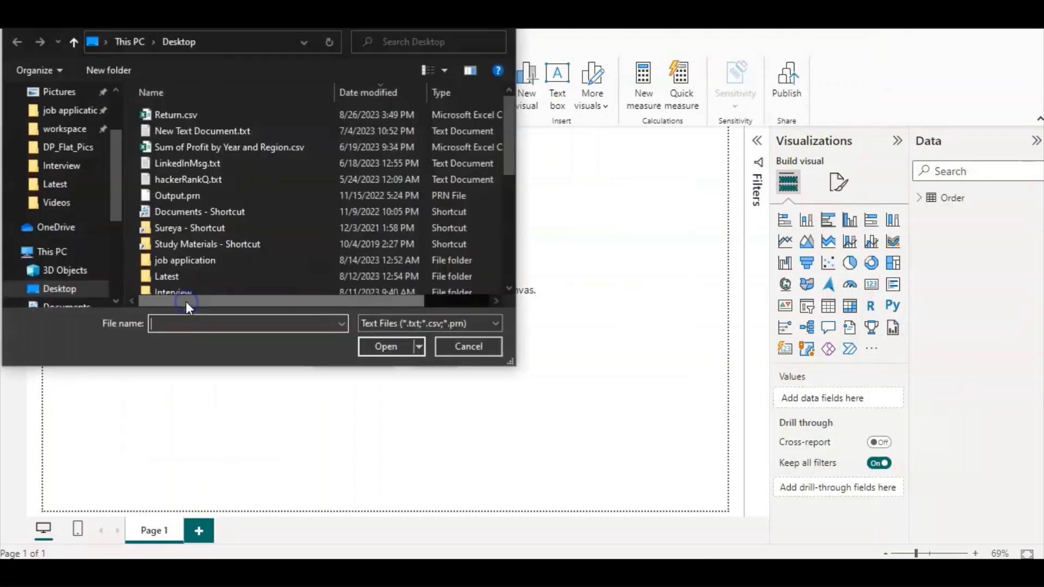
pyautogui.doubleClick(185, 113)
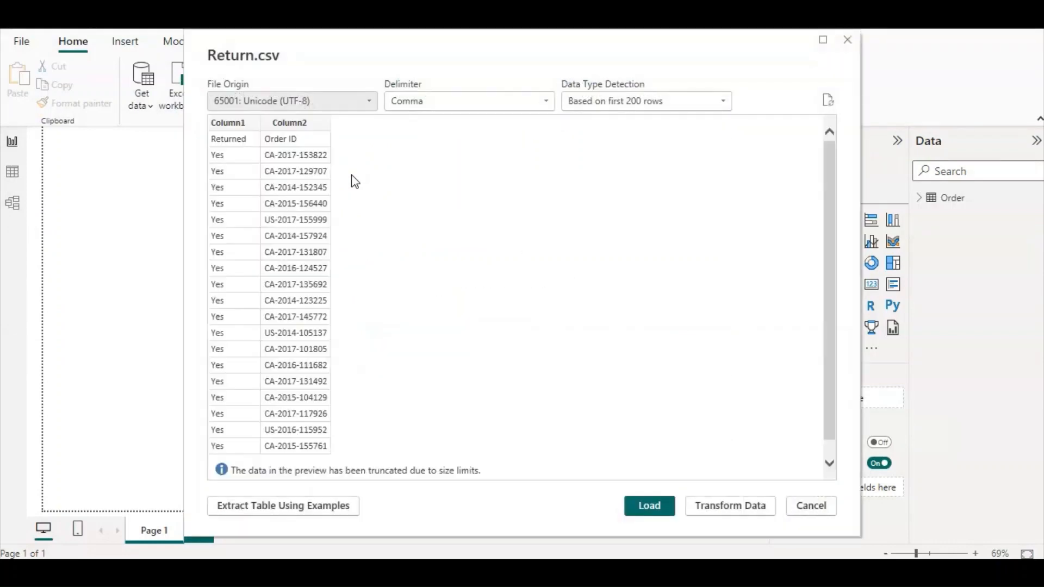
pyautogui.click(648, 505)
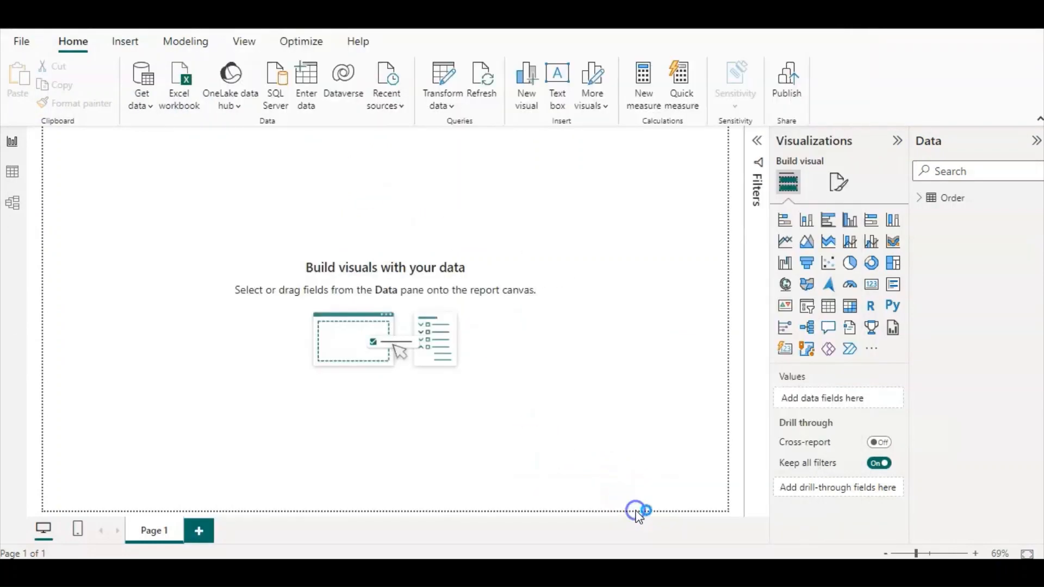
# Connect to the SQL Server database server MAHAKAAL\SQLEXPRESS using Import connectivity mode.
pyautogui.click(140, 105)
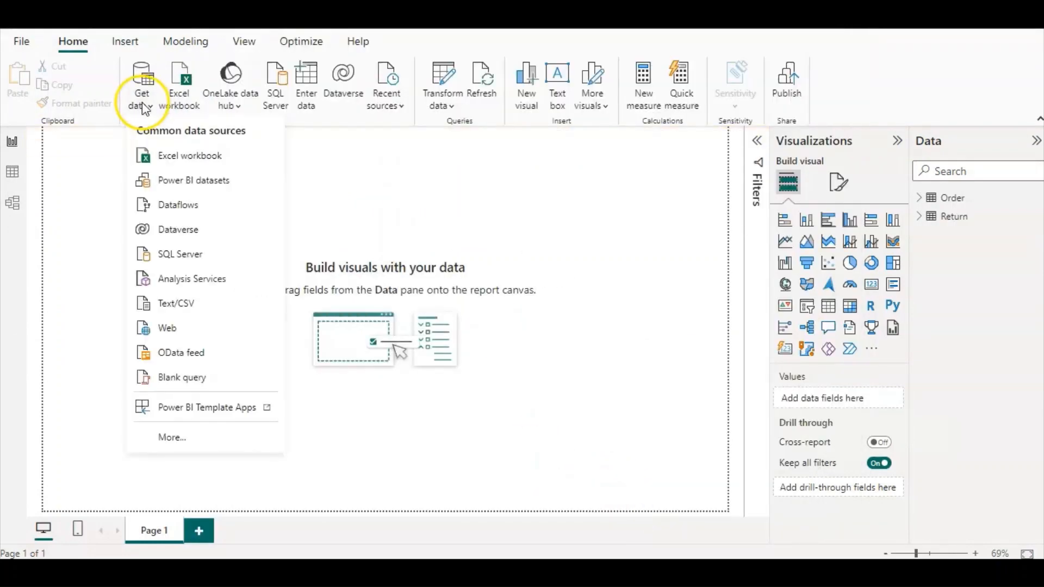
pyautogui.click(186, 252)
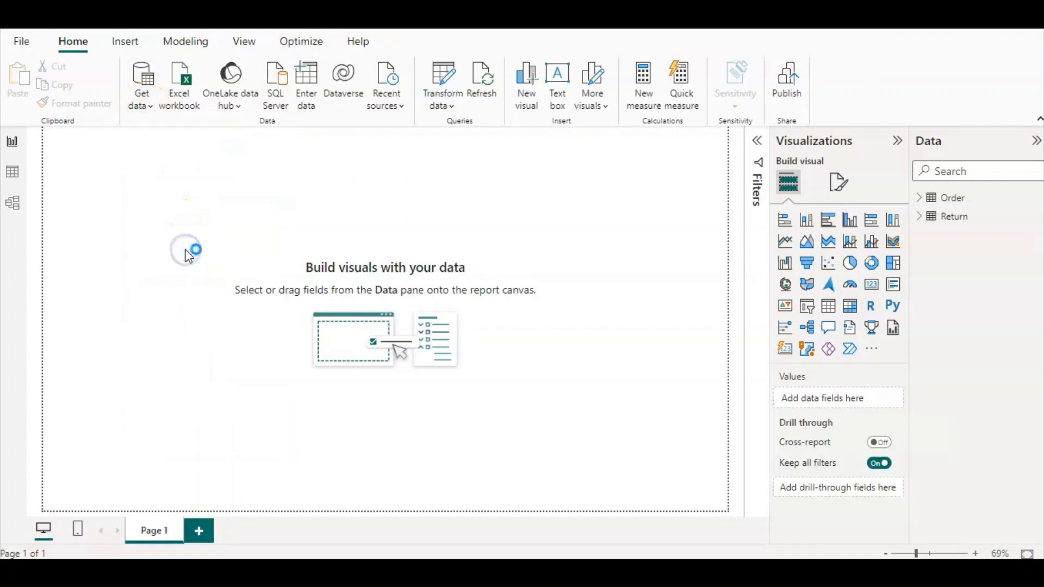
pyautogui.click(194, 243)
pyautogui.click(306, 221)
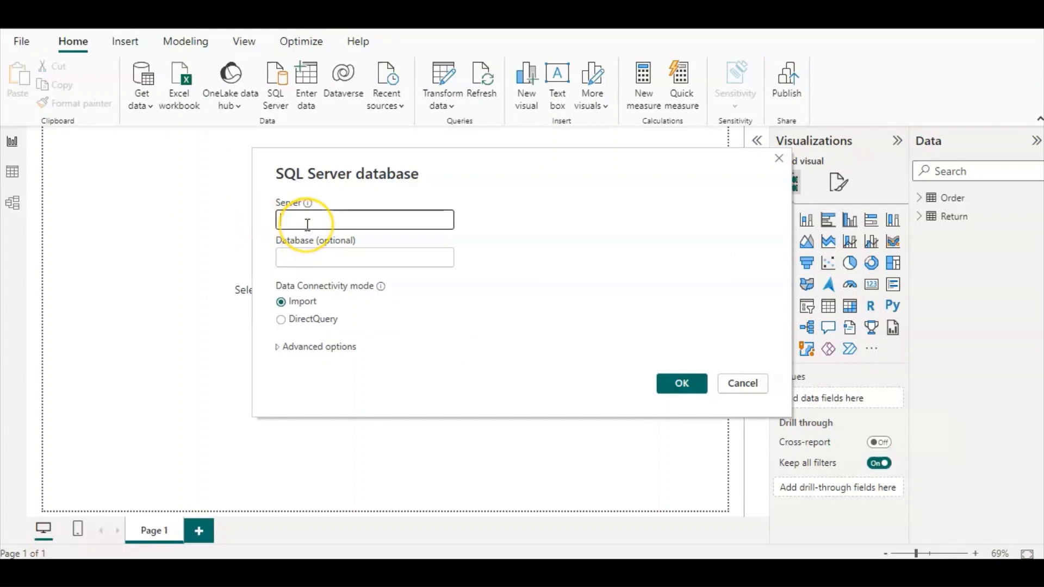
pyautogui.write('MAHAKAAL\\SQLEXPRESS')
pyautogui.click(682, 388)
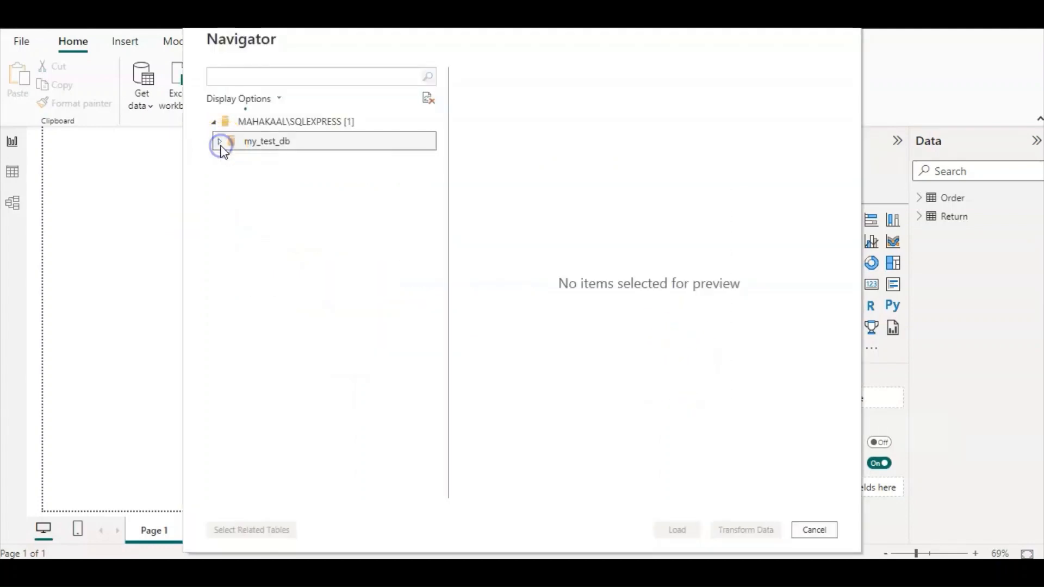
# Load the Address, Product and Customer tables from the my_test_db database.
pyautogui.click(220, 143)
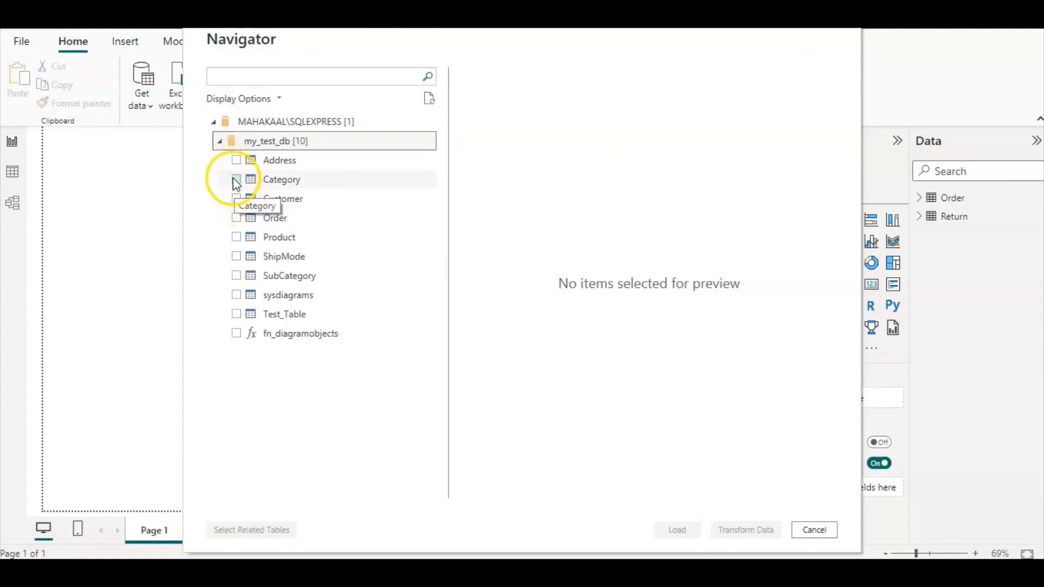
pyautogui.click(234, 160)
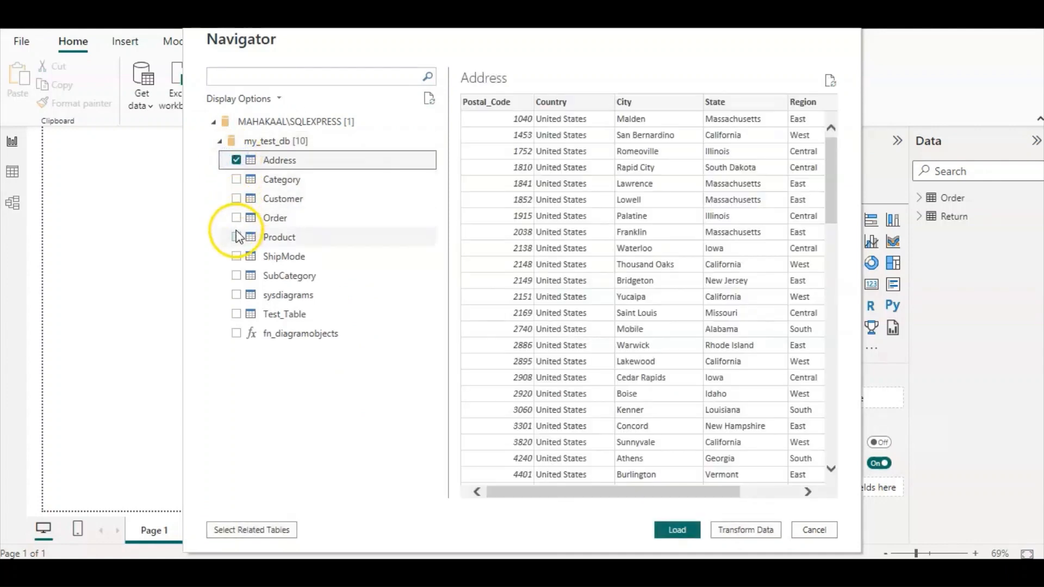
pyautogui.click(236, 238)
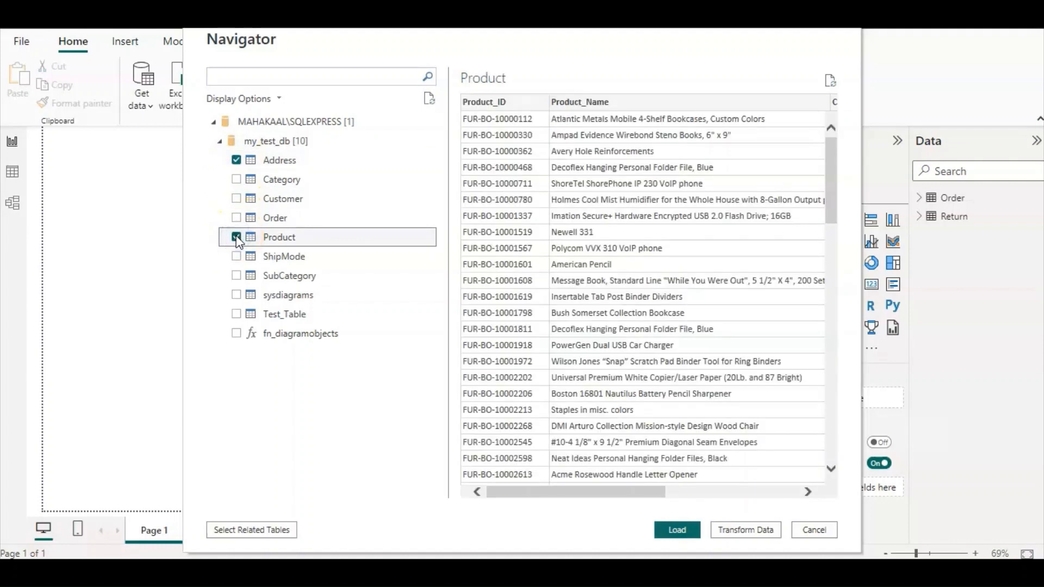
pyautogui.click(235, 199)
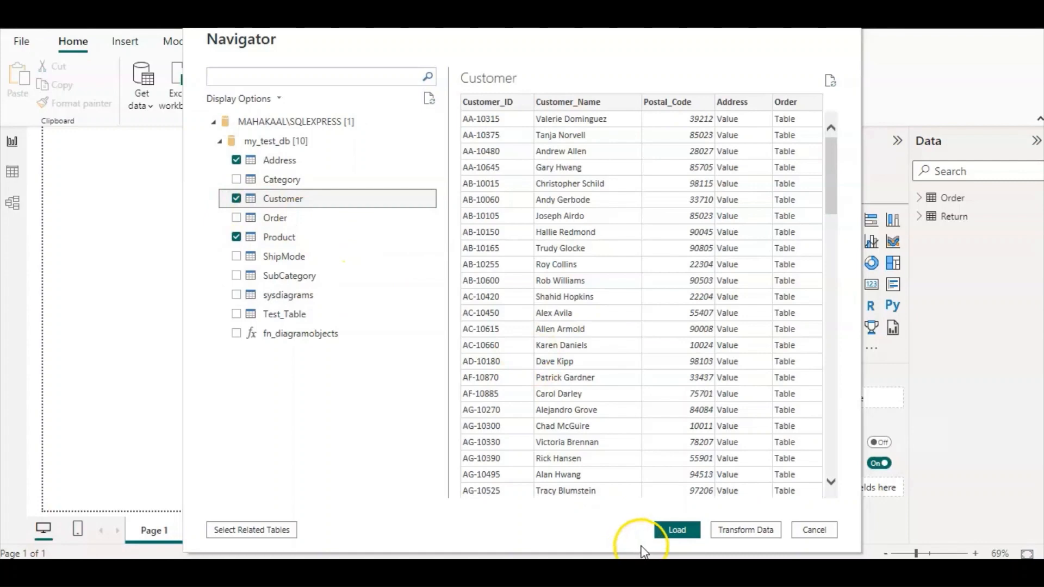
pyautogui.click(676, 530)
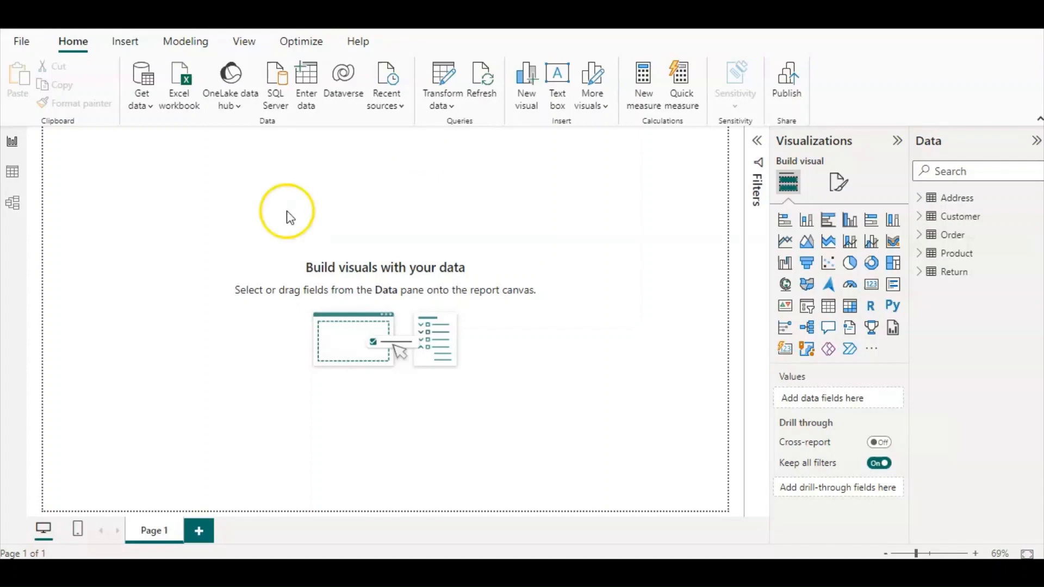
# In the model view, relate Product_ID in the Product table to Product ID in the Order table.
pyautogui.click(15, 202)
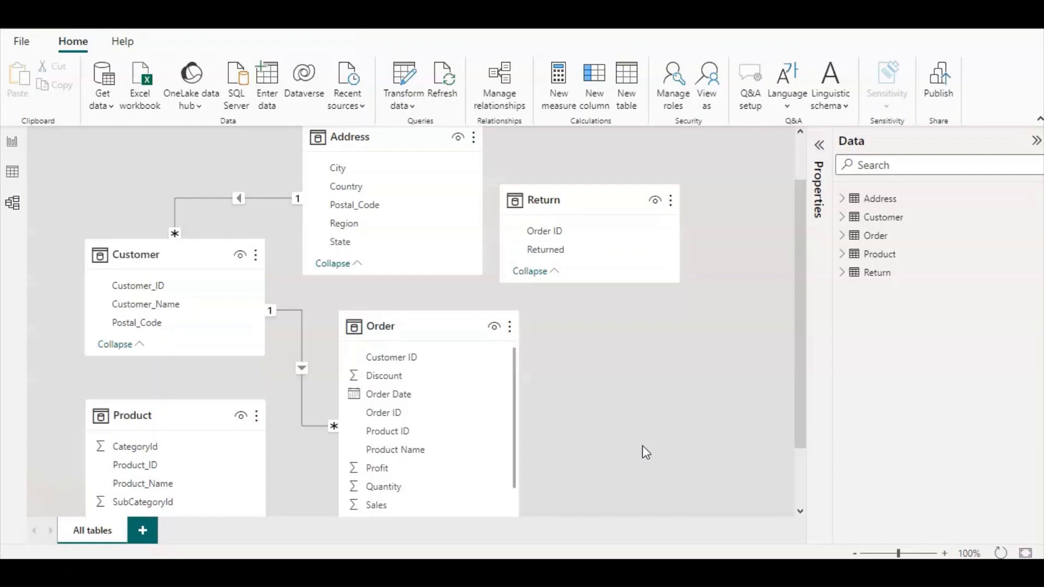
pyautogui.click(264, 200)
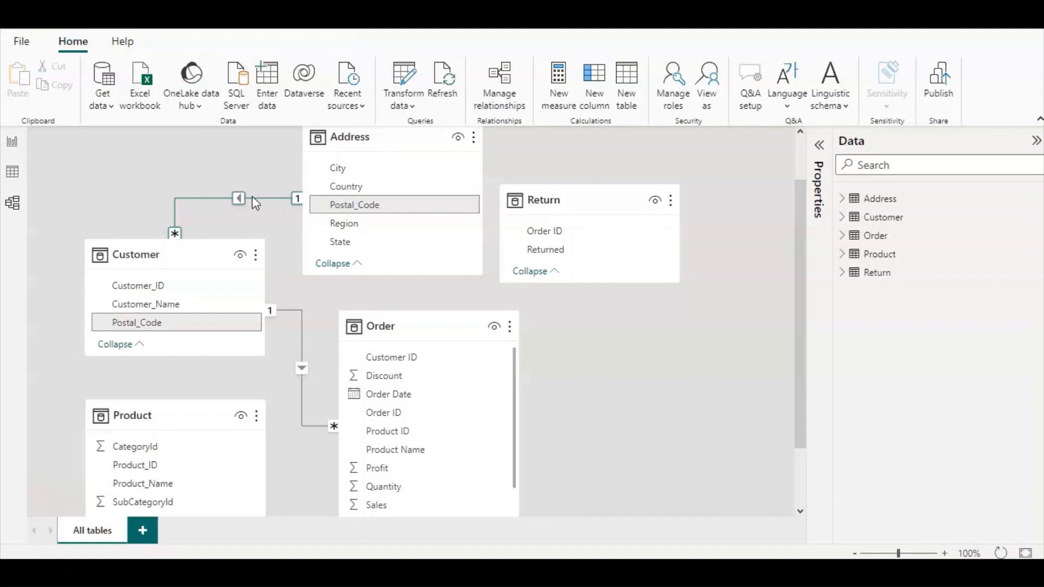
pyautogui.scroll(-1, 335, 284)
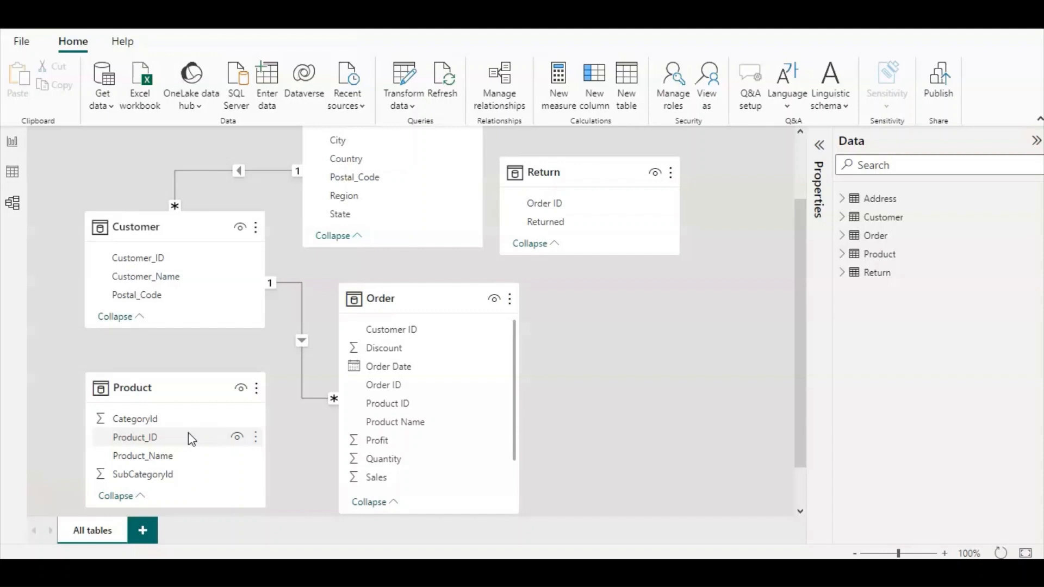
pyautogui.moveTo(188, 433); pyautogui.dragTo(260, 420)
pyautogui.moveTo(324, 411); pyautogui.dragTo(418, 403)
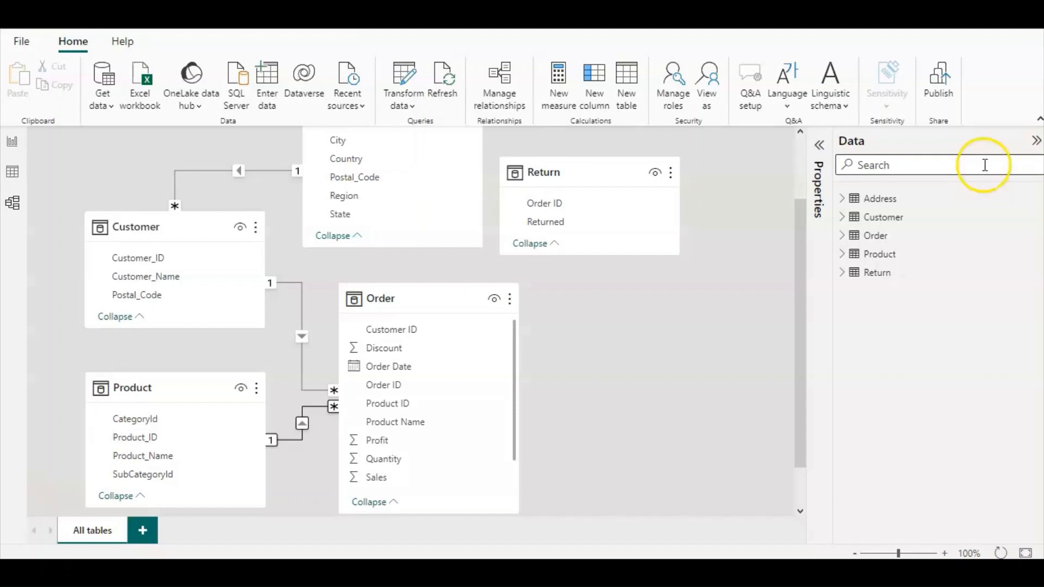
# Create a relationship between Order ID in the Return table and Order ID in the Order table.
pyautogui.click(545, 205)
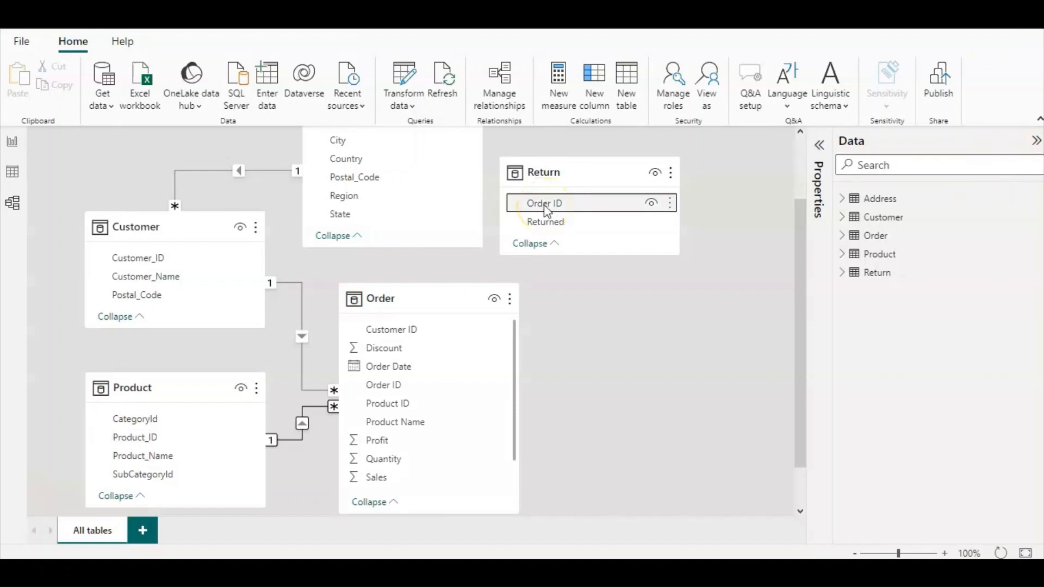
pyautogui.click(545, 207)
pyautogui.moveTo(545, 207); pyautogui.dragTo(378, 390)
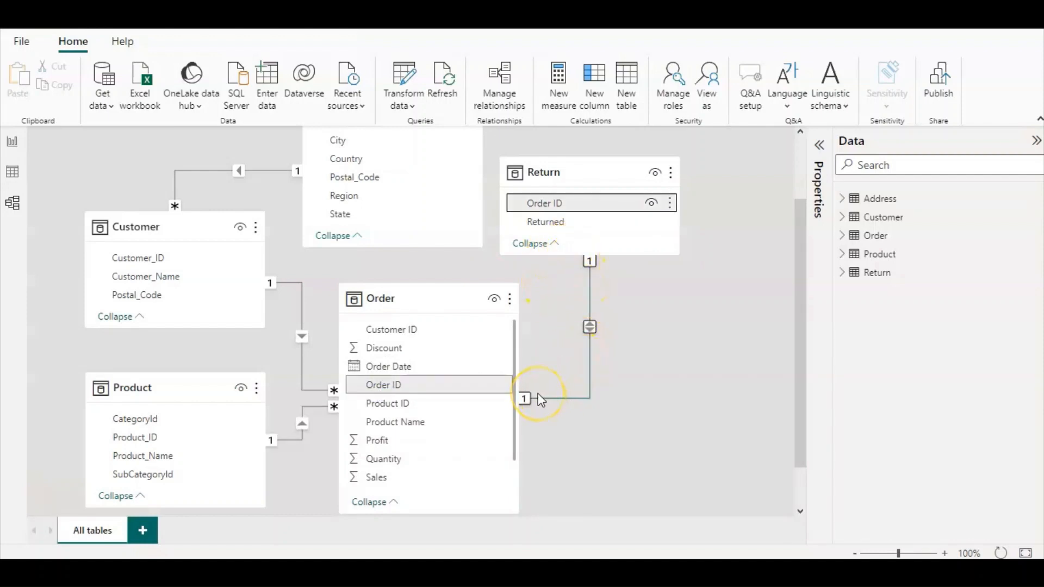
pyautogui.click(560, 426)
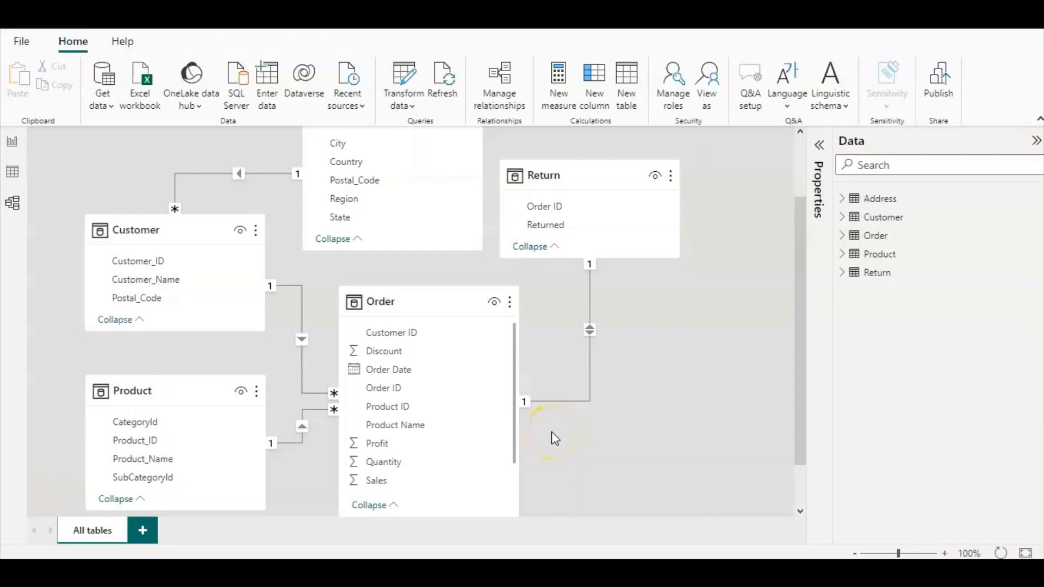
# Create a many-to-many relationship from Product_Name in Product to Product Name in Order, with cross filter direction Both and left inactive.
pyautogui.scroll(-3, 435, 426)
pyautogui.click(206, 416)
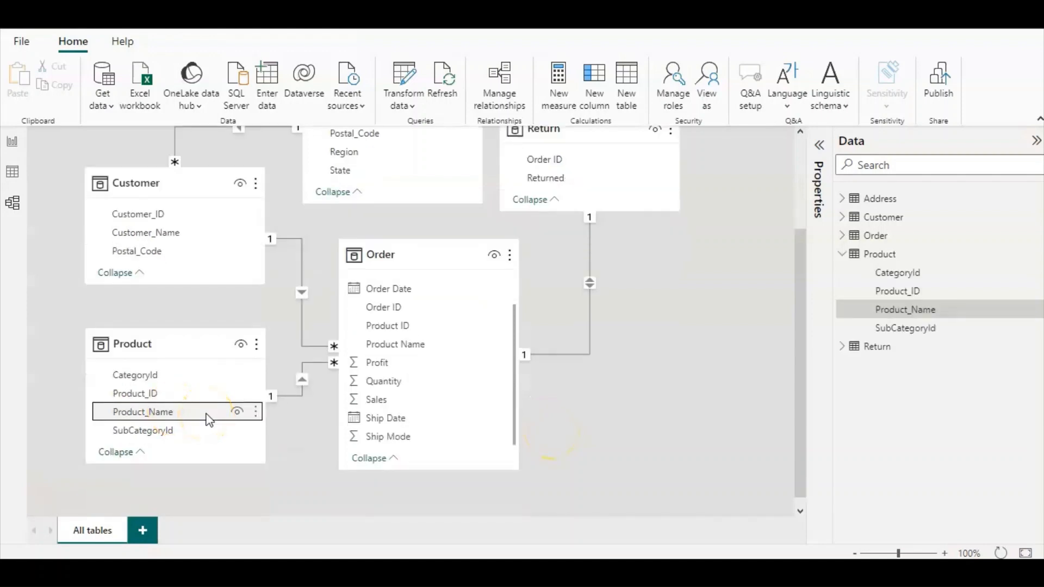
pyautogui.click(207, 416)
pyautogui.moveTo(207, 415); pyautogui.dragTo(448, 344)
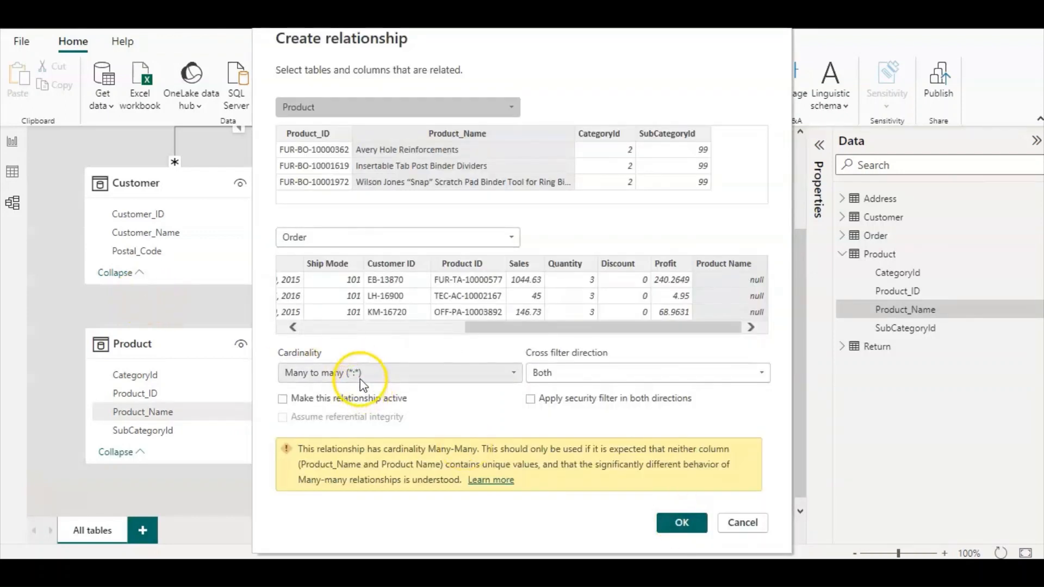
pyautogui.click(374, 376)
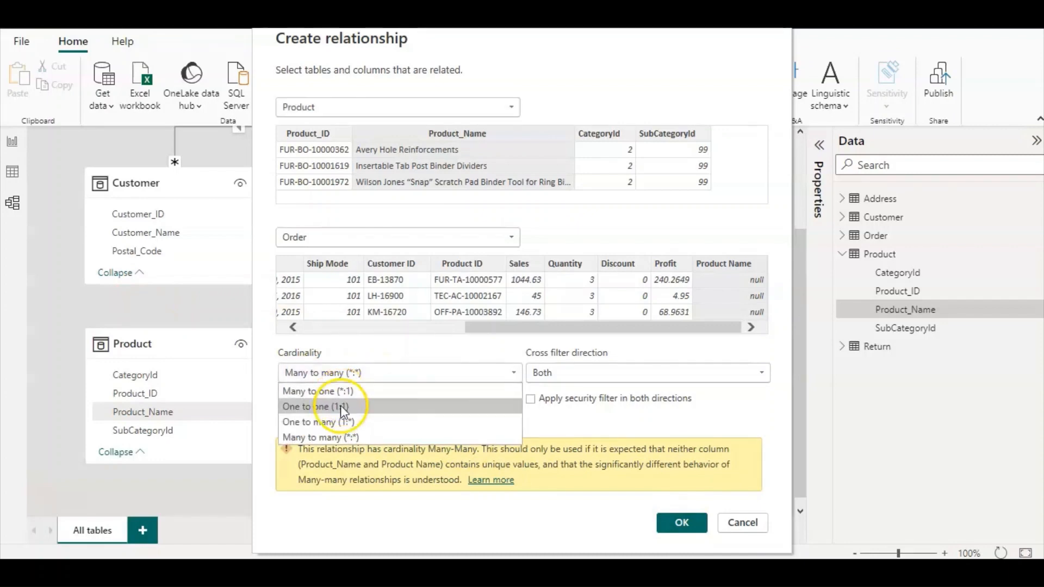
pyautogui.click(346, 439)
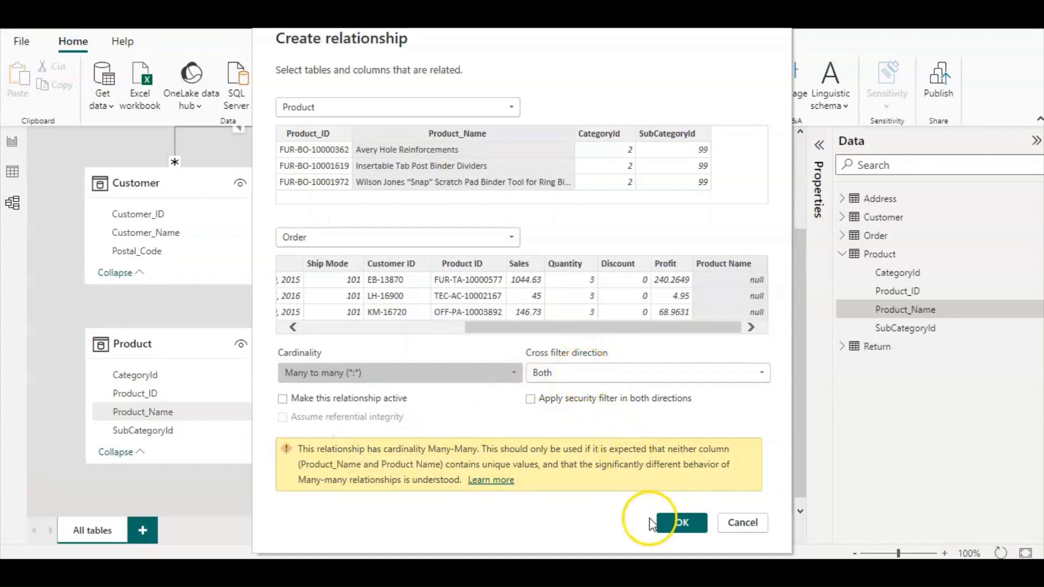
pyautogui.click(671, 527)
# Compare the two relationship lines between the Product and Order tables and the columns each one links.
pyautogui.click(307, 412)
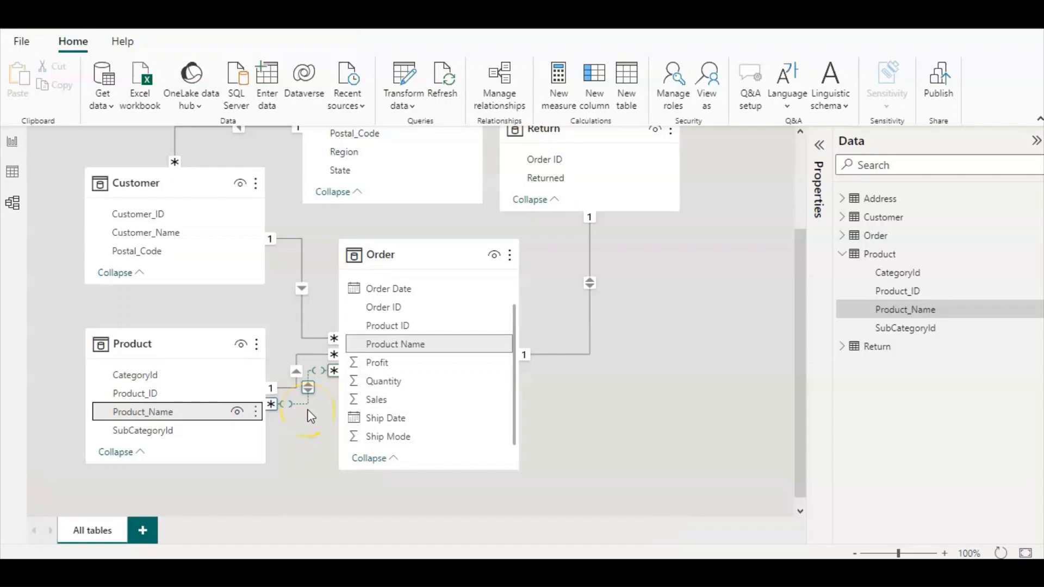
pyautogui.click(294, 374)
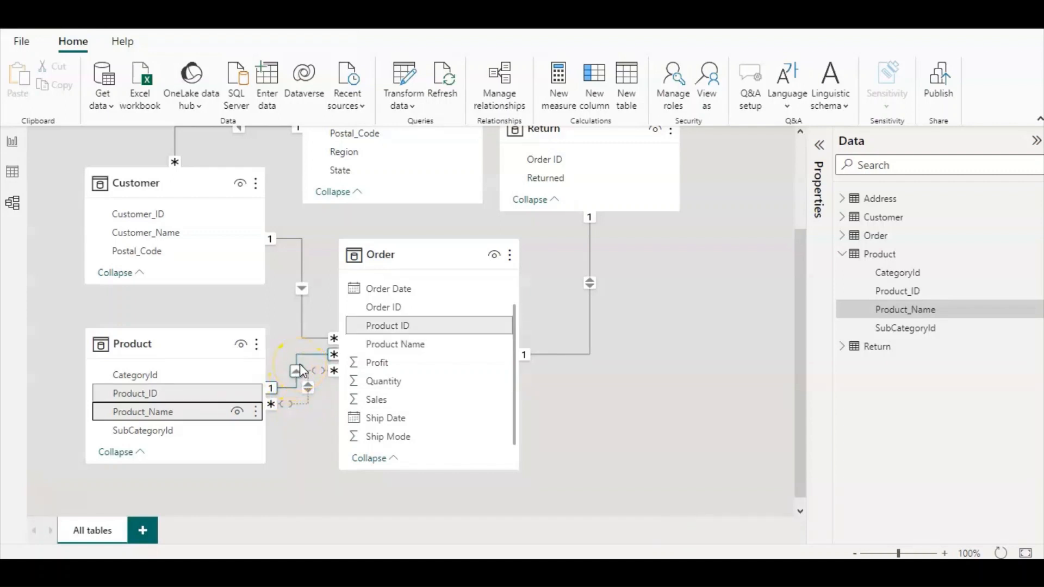
pyautogui.click(308, 392)
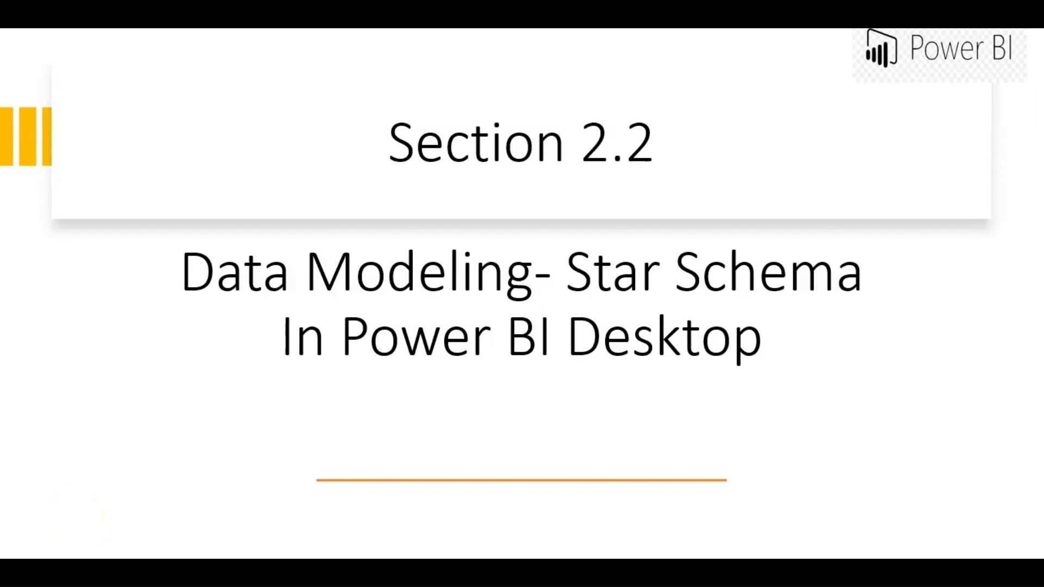
pyautogui.click(135, 346)
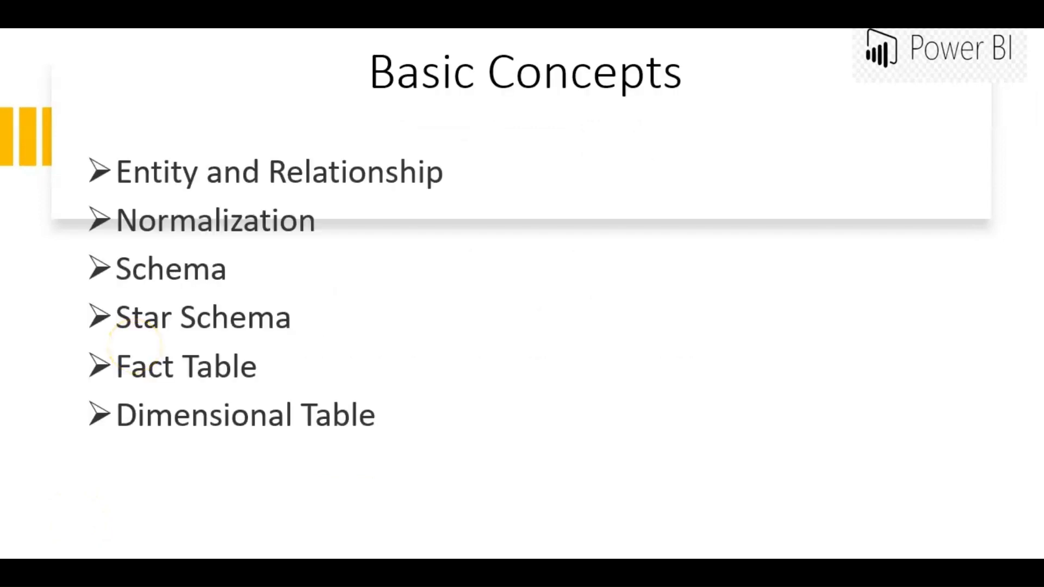
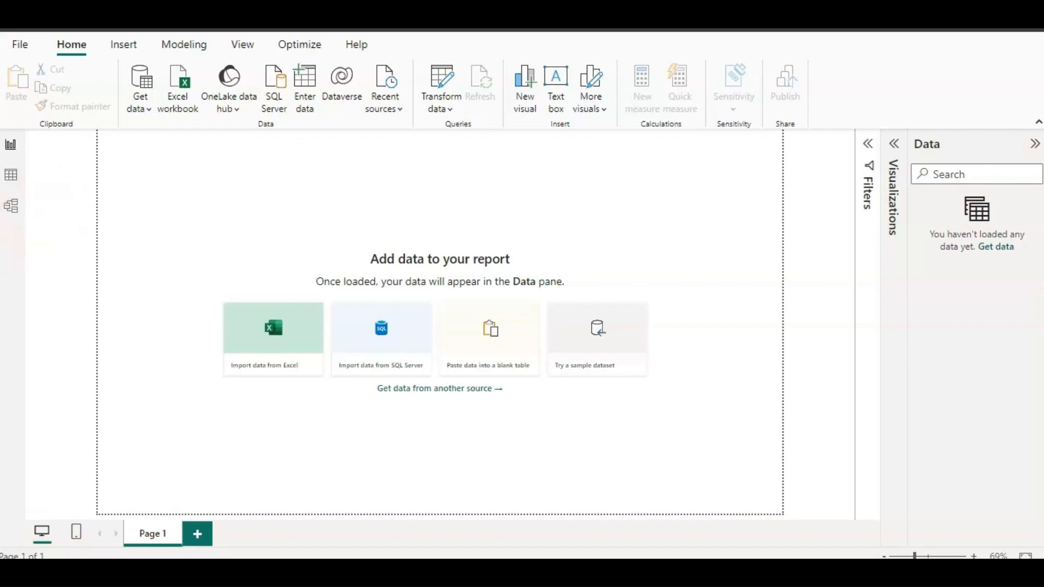
# Connect to the Excel workbook Star_Schema.xlsx, choose Table1 and open it for transformation in Power Query.
pyautogui.click(64, 46)
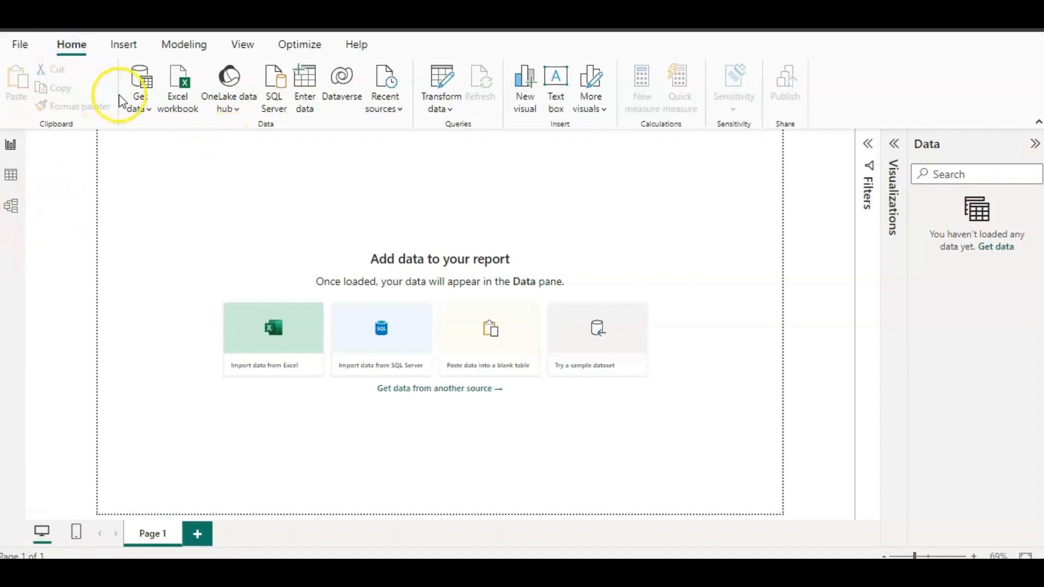
pyautogui.click(139, 104)
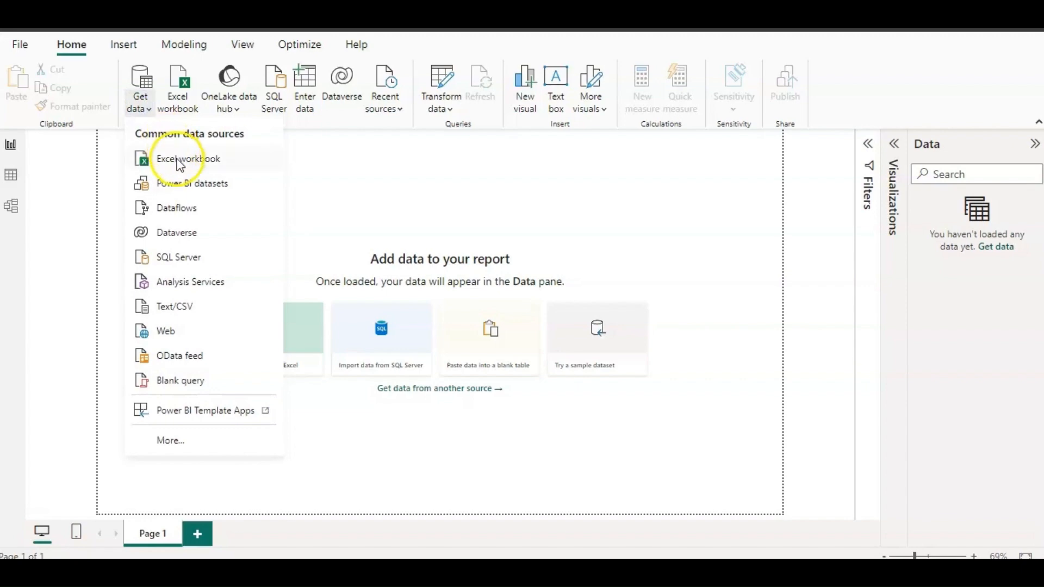
pyautogui.click(177, 158)
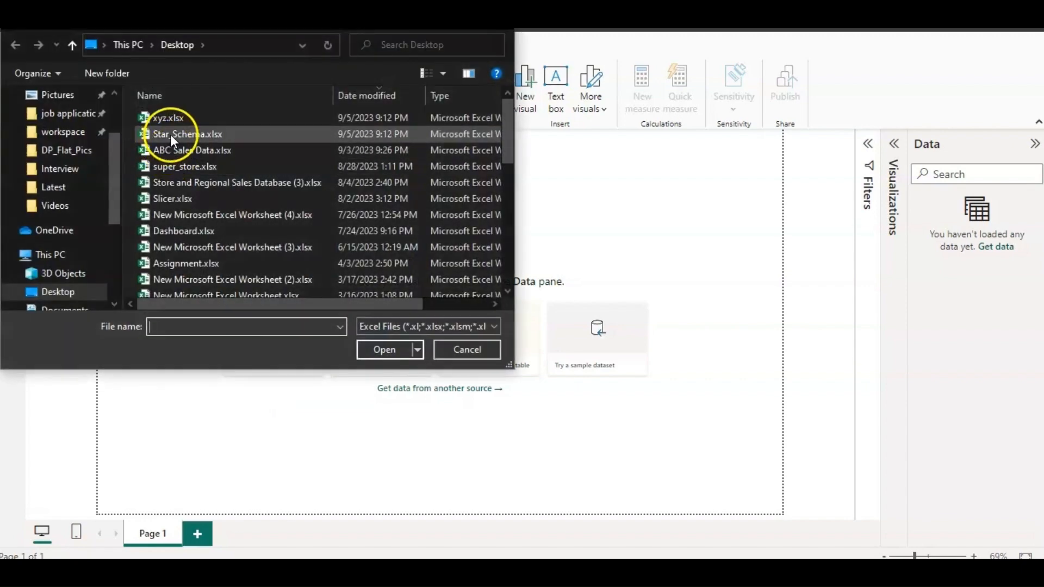
pyautogui.doubleClick(171, 135)
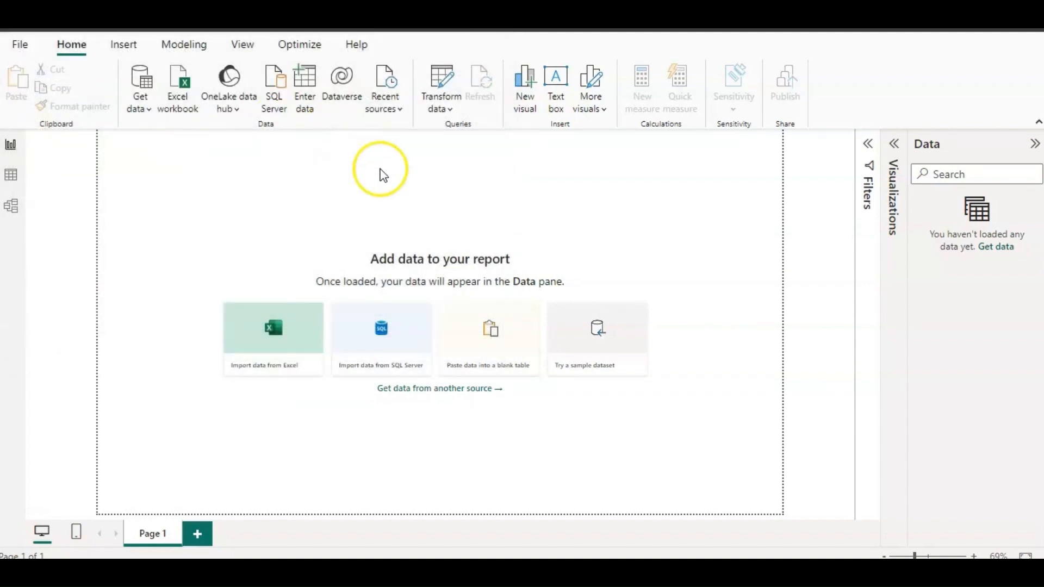
pyautogui.click(229, 144)
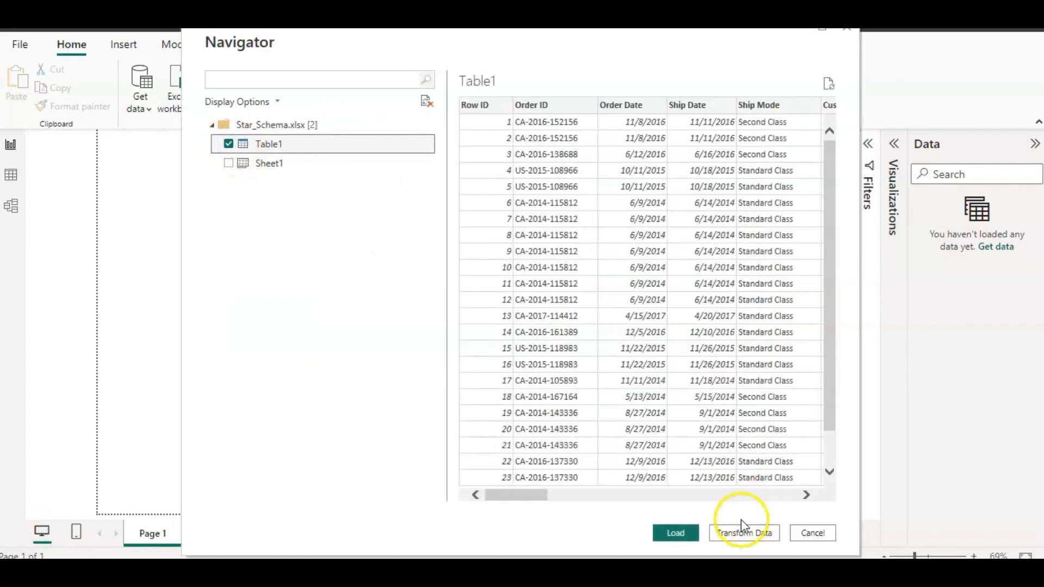
pyautogui.click(742, 532)
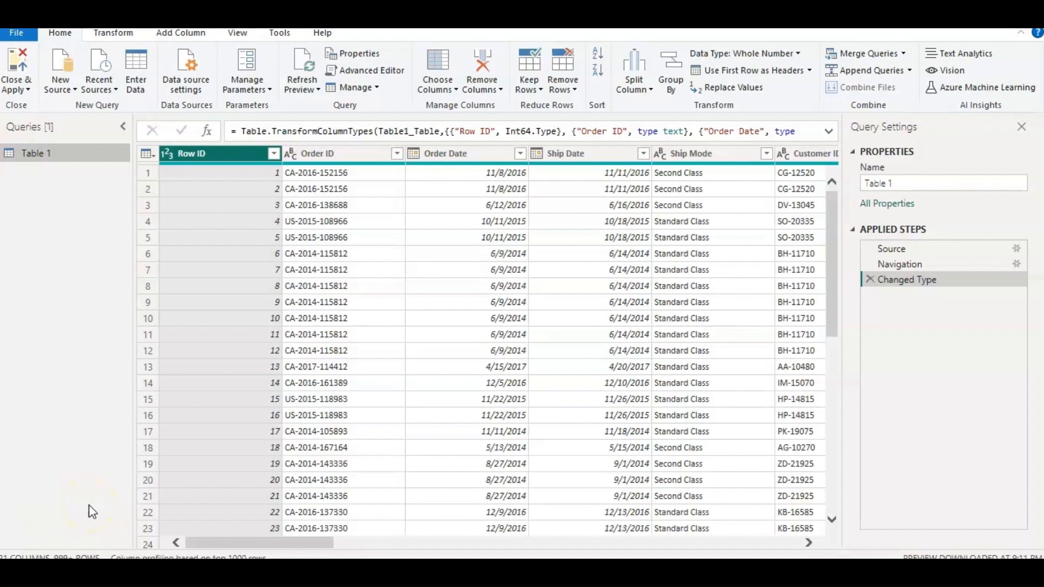
# Duplicate the Table 1 query four times.
pyautogui.rightClick(45, 156)
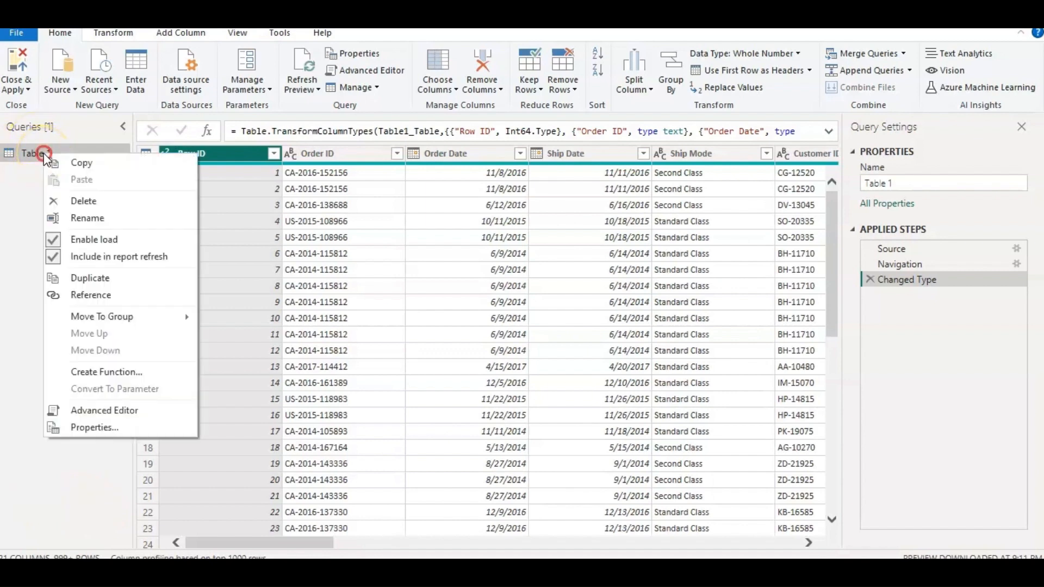
pyautogui.click(17, 181)
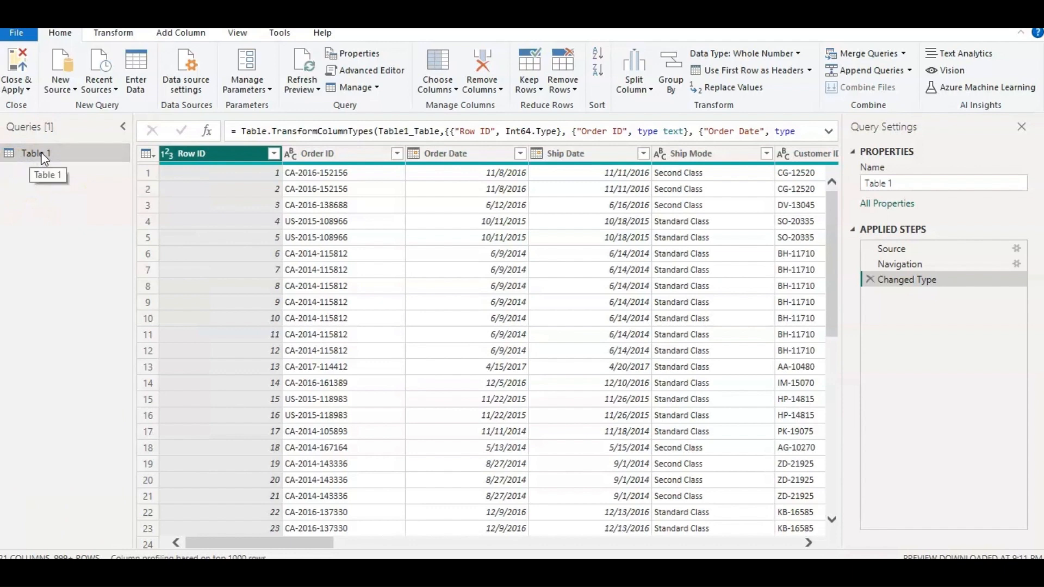
pyautogui.rightClick(44, 158)
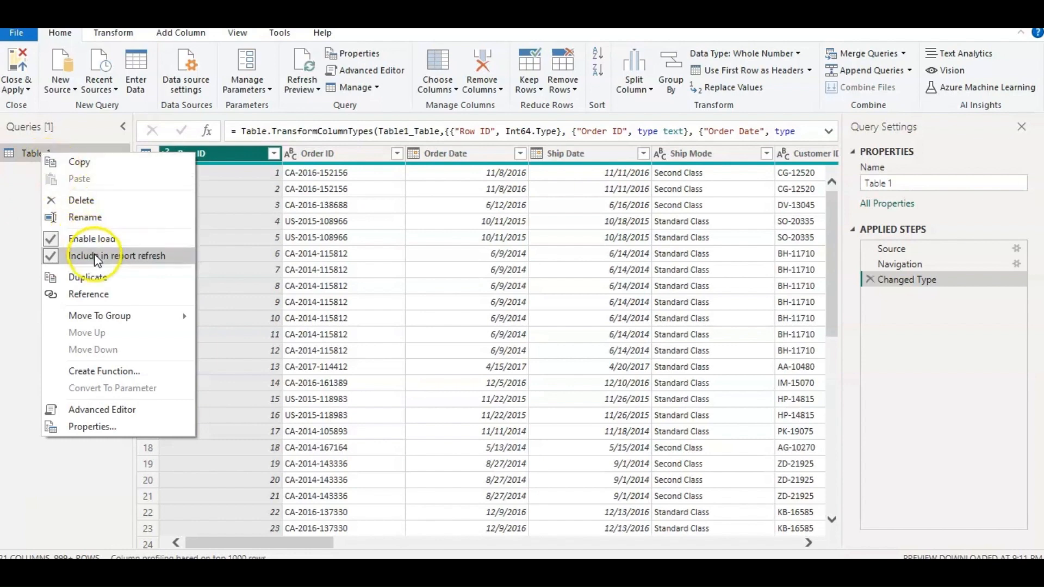
pyautogui.click(97, 276)
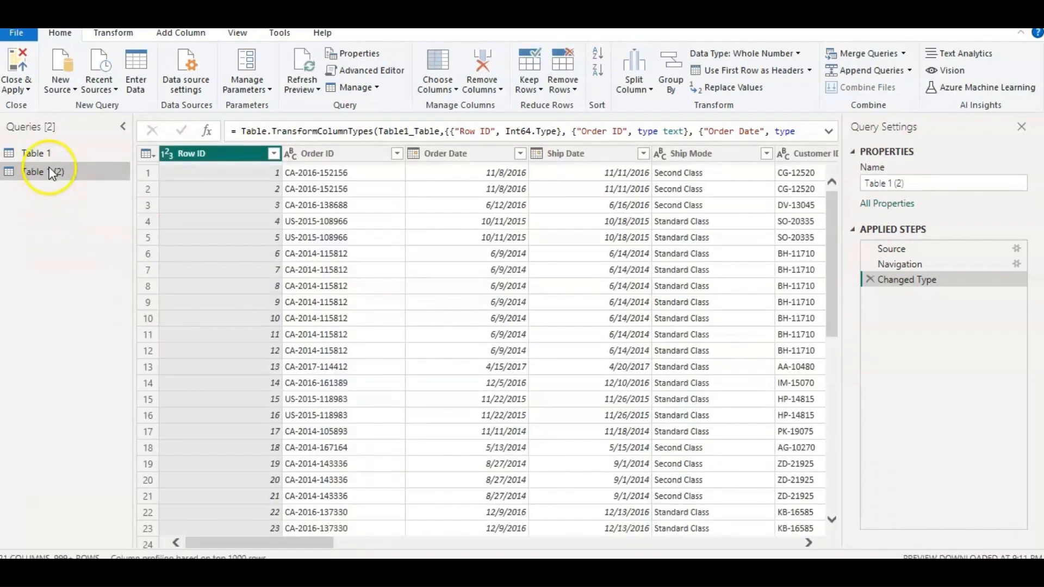
pyautogui.rightClick(54, 156)
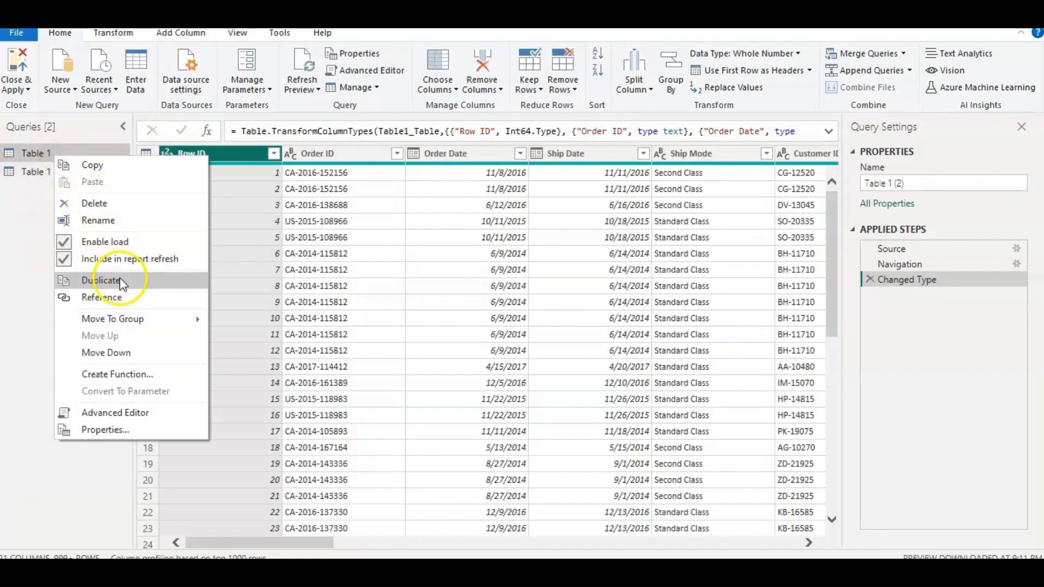
pyautogui.click(118, 280)
pyautogui.rightClick(70, 156)
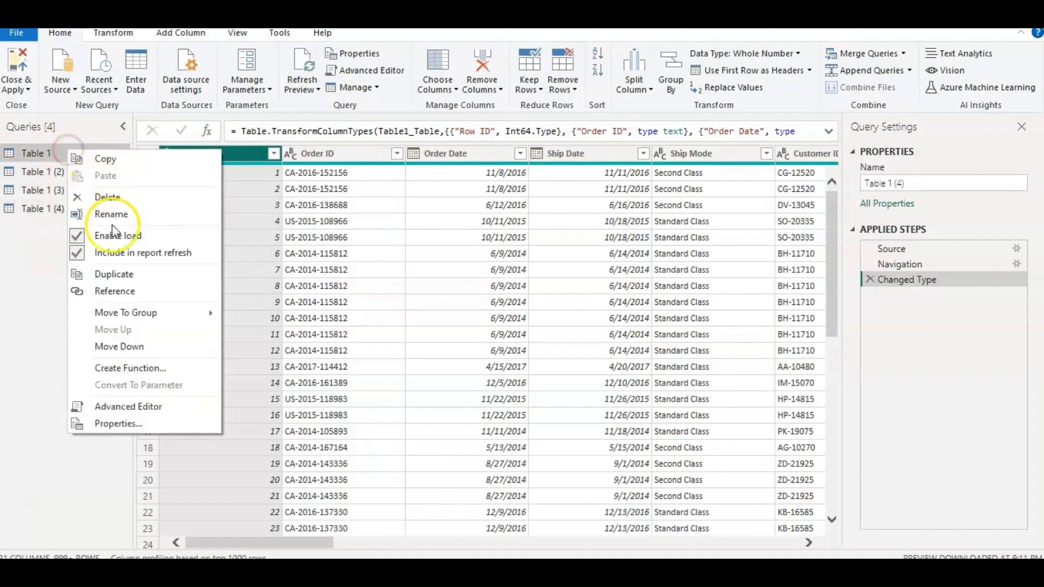
pyautogui.click(123, 278)
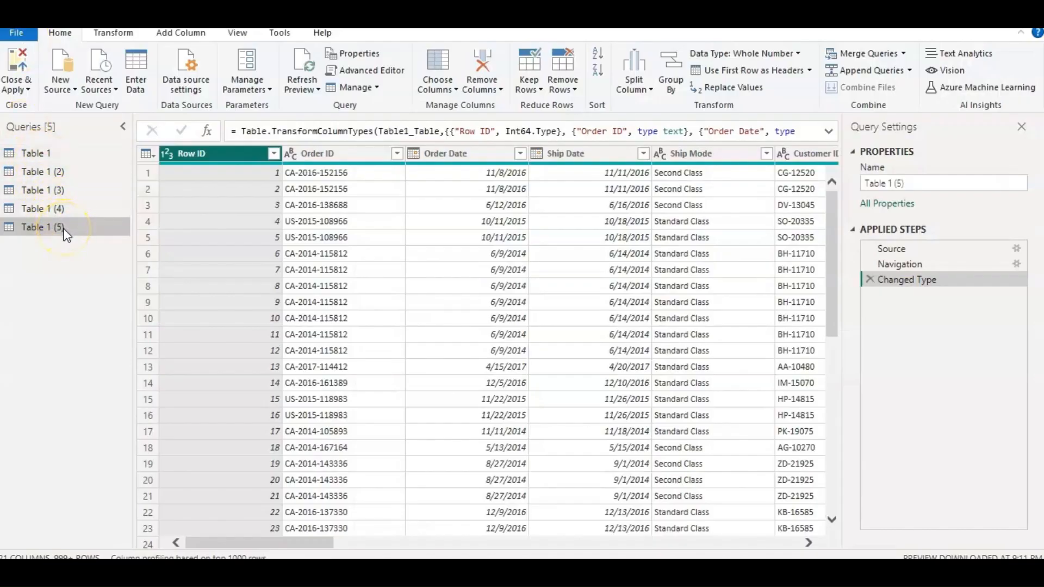
# Rename the original Table 1 query as Order.
pyautogui.hotkey('alt', 'Tab')
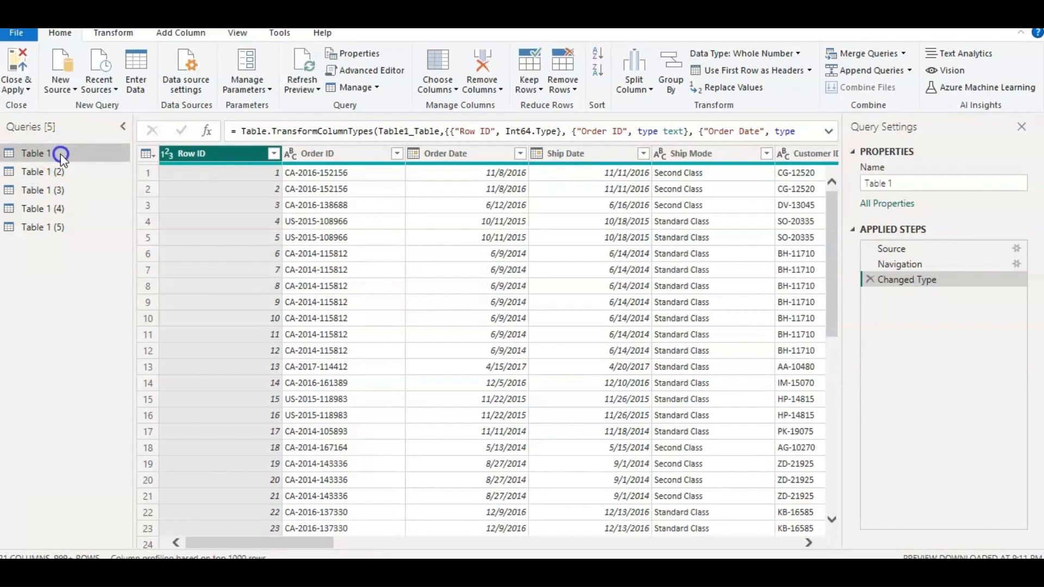
pyautogui.rightClick(61, 155)
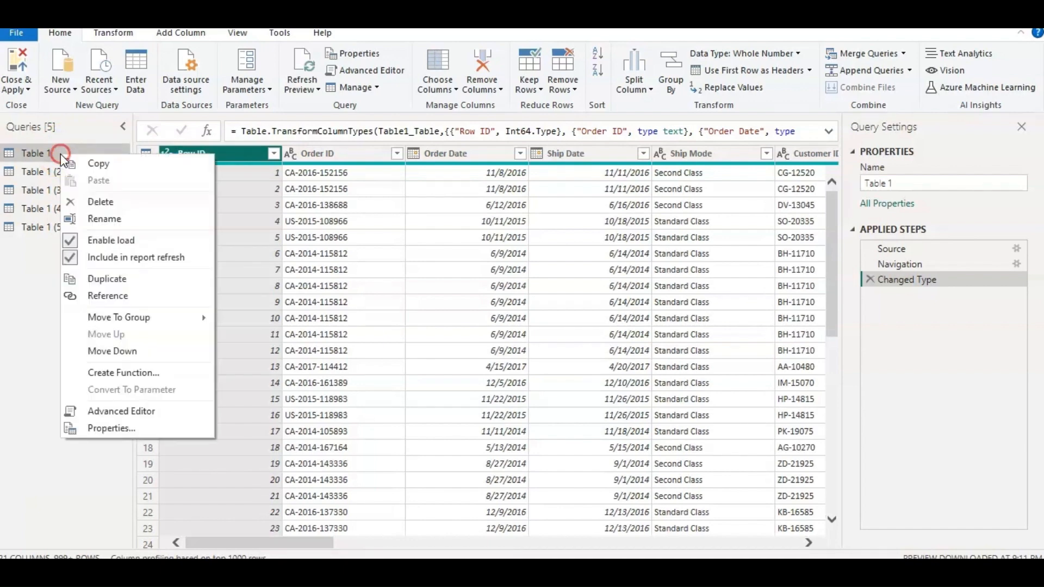
pyautogui.click(104, 219)
pyautogui.write('O')
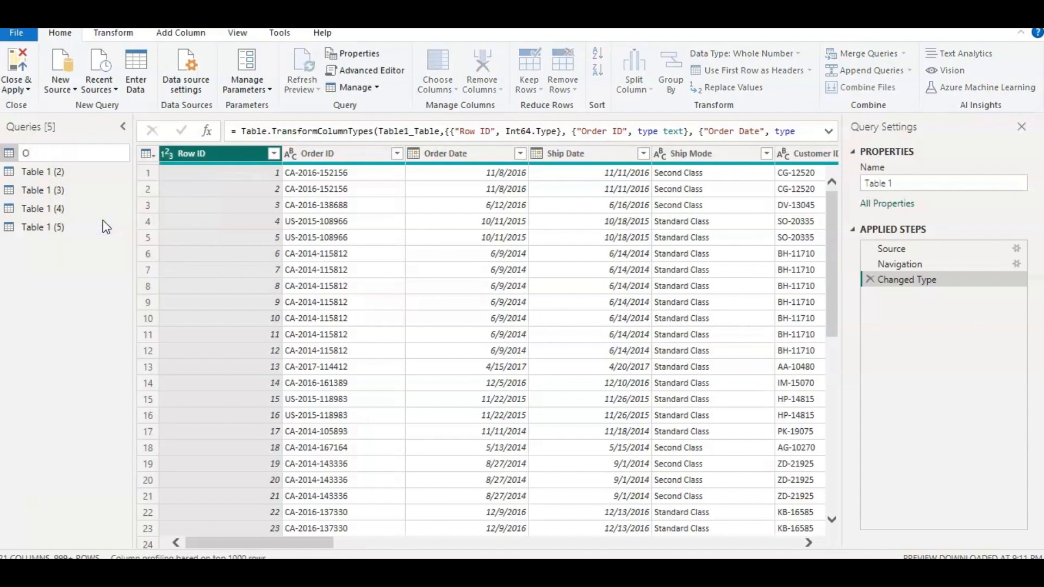
pyautogui.write('rder')
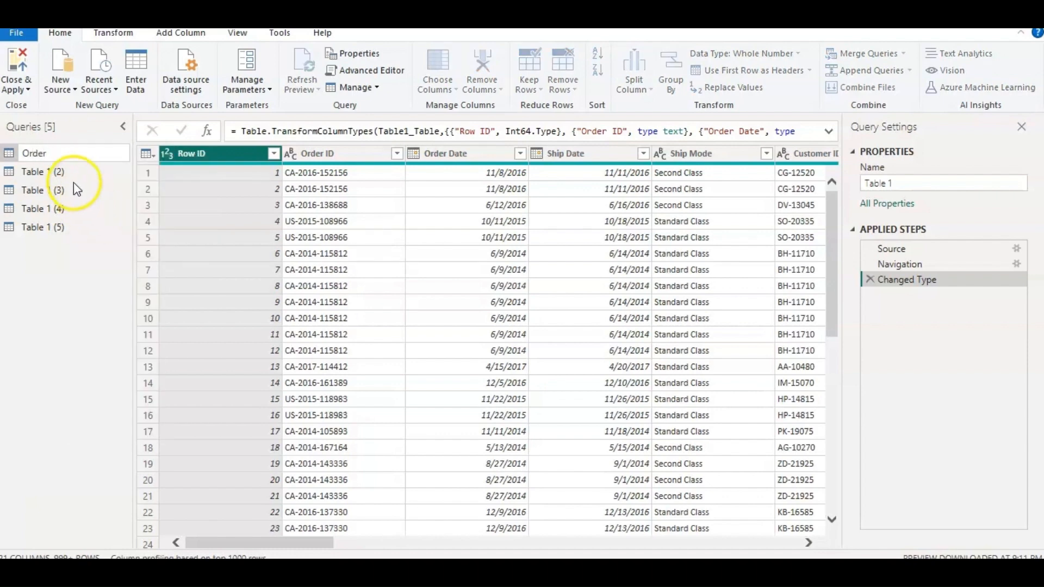
pyautogui.press('Return')
# Rename the four duplicate queries, in order, as Customer, Product, Address and Ship mode.
pyautogui.click(72, 171)
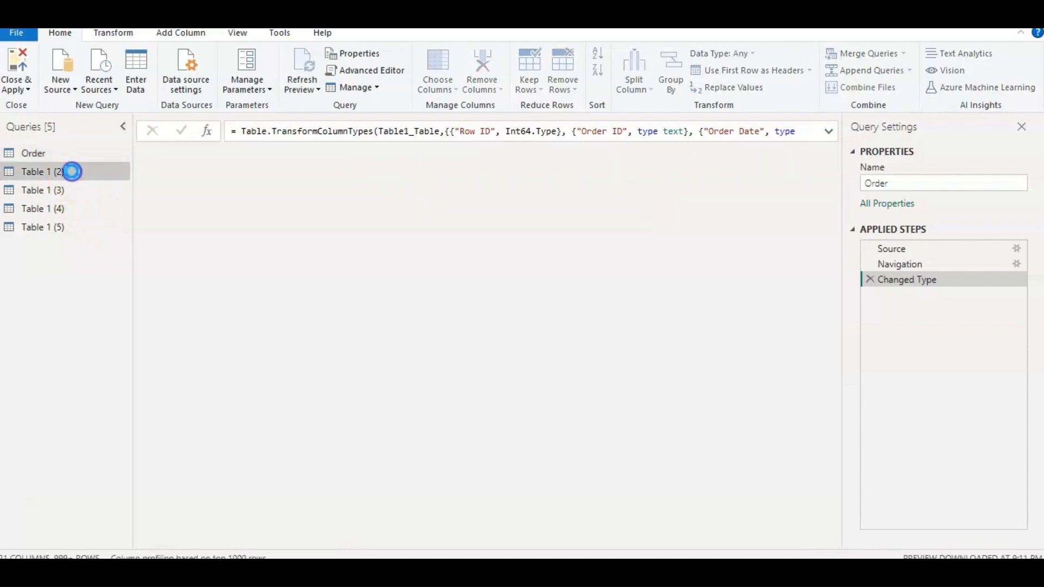
pyautogui.rightClick(72, 171)
pyautogui.click(122, 235)
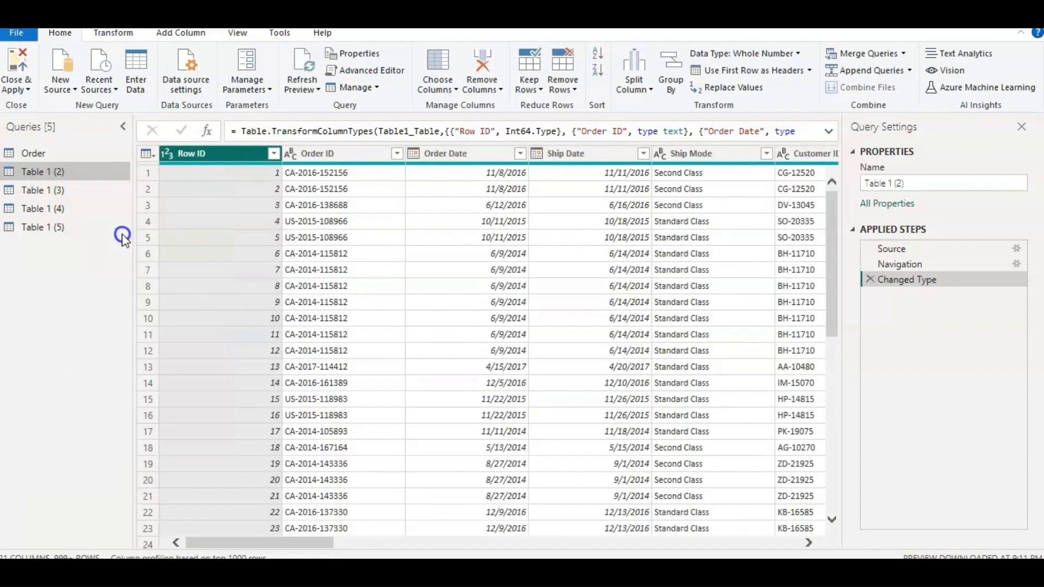
pyautogui.write('Cu')
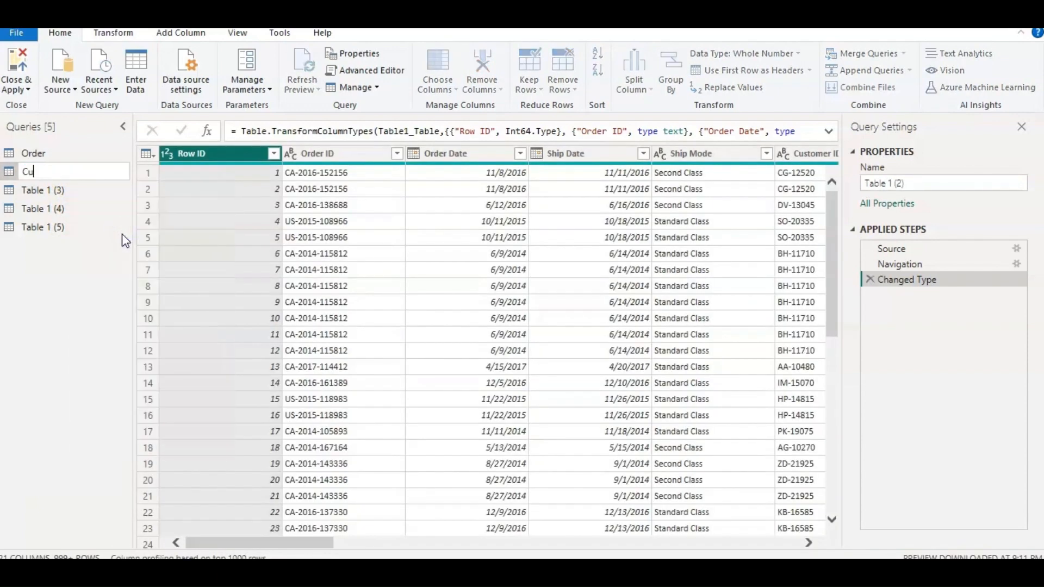
pyautogui.rightClick(93, 228)
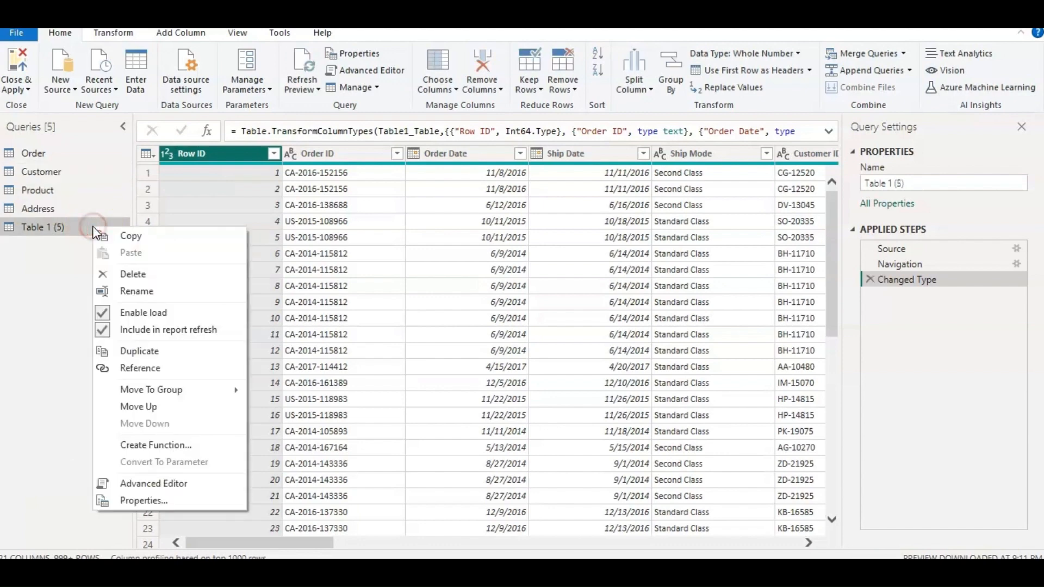
pyautogui.click(158, 289)
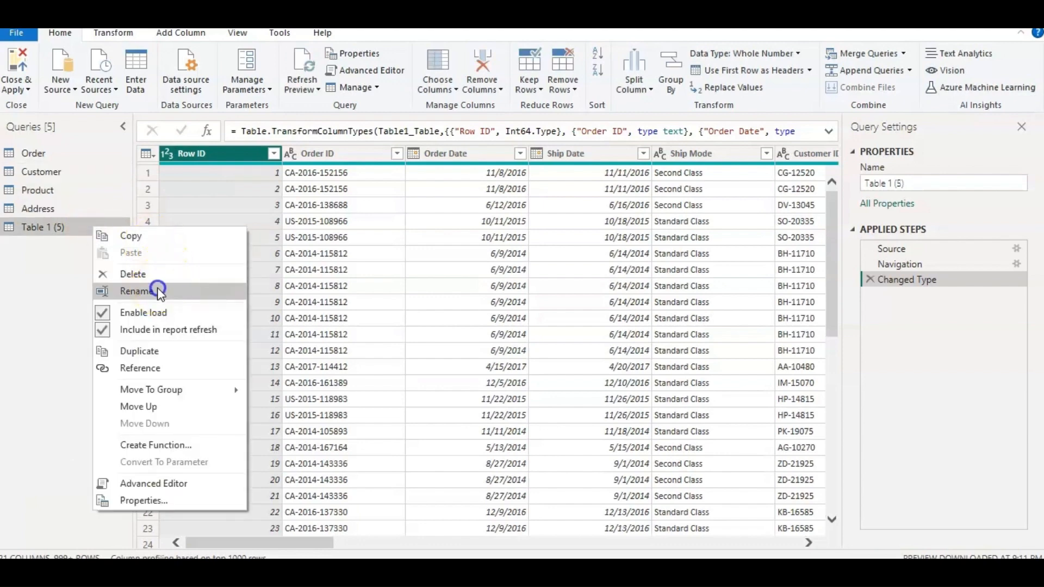
pyautogui.write('Ship mo')
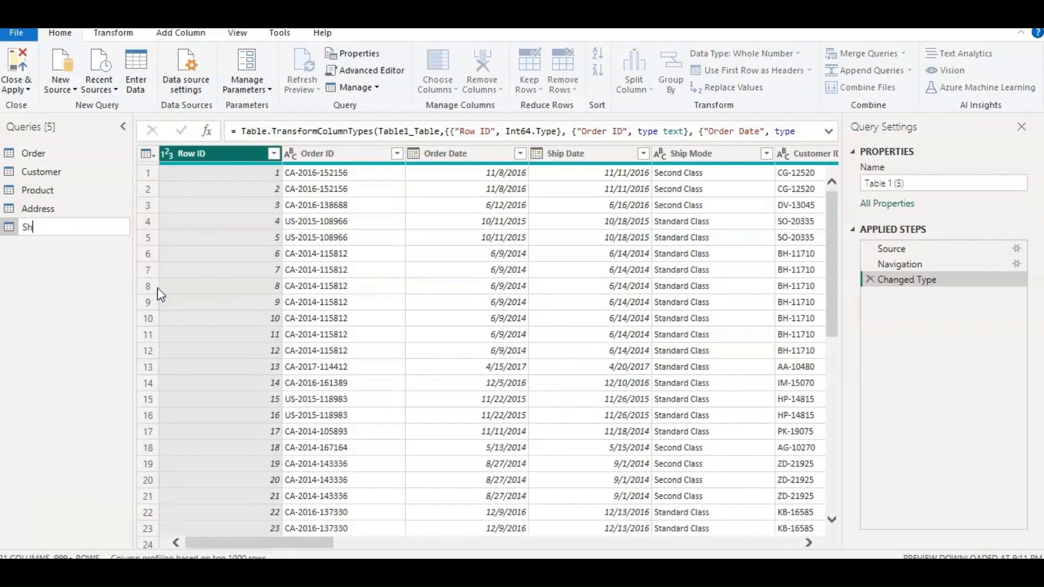
pyautogui.write('de')
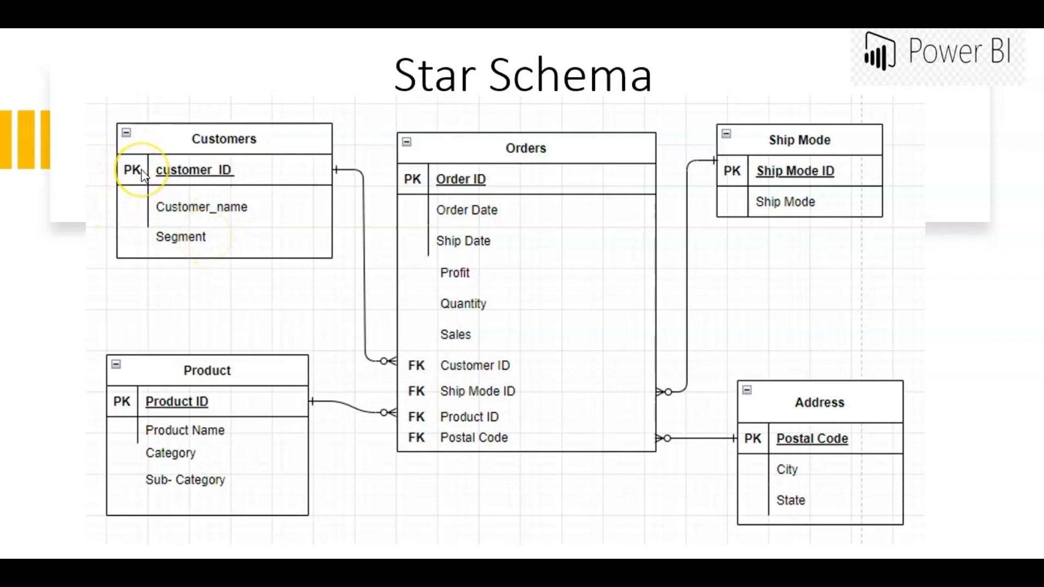
# Switch from the star schema slide back to Power Query Editor and look over the columns of the Customer query.
pyautogui.hotkey('alt', 'Tab')
pyautogui.hotkey('alt', 'Tab')
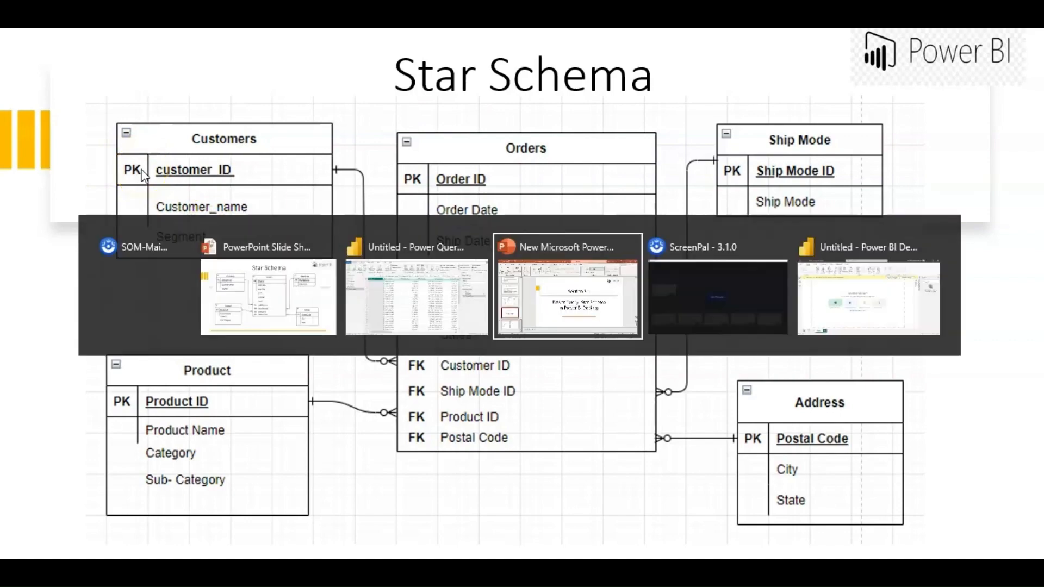
pyautogui.click(60, 176)
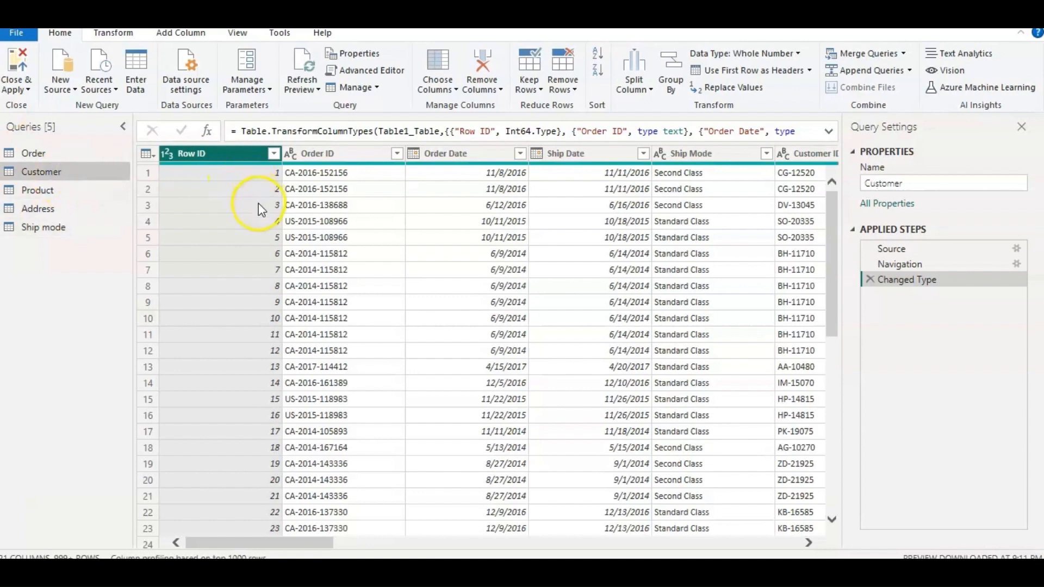
pyautogui.click(333, 543)
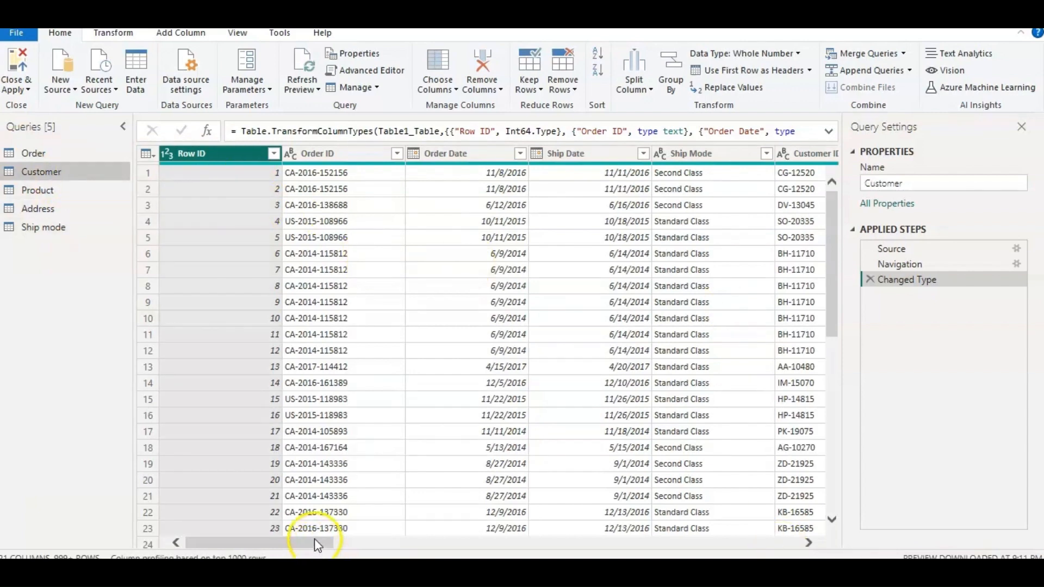
pyautogui.moveTo(320, 542); pyautogui.dragTo(211, 544)
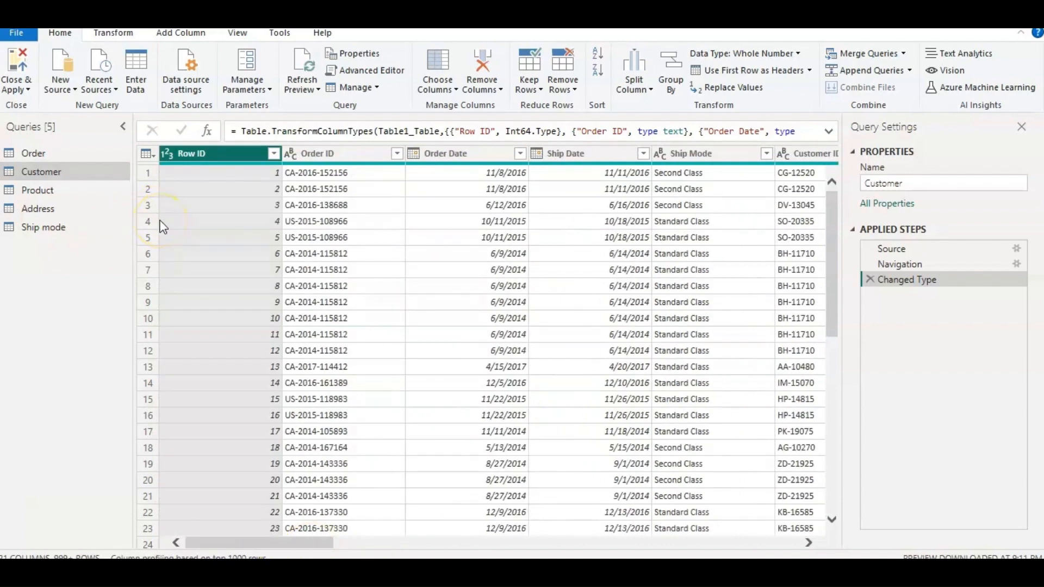
# Remove every column from the Customer query except Customer ID, Customer Name and Segment.
pyautogui.click(201, 155)
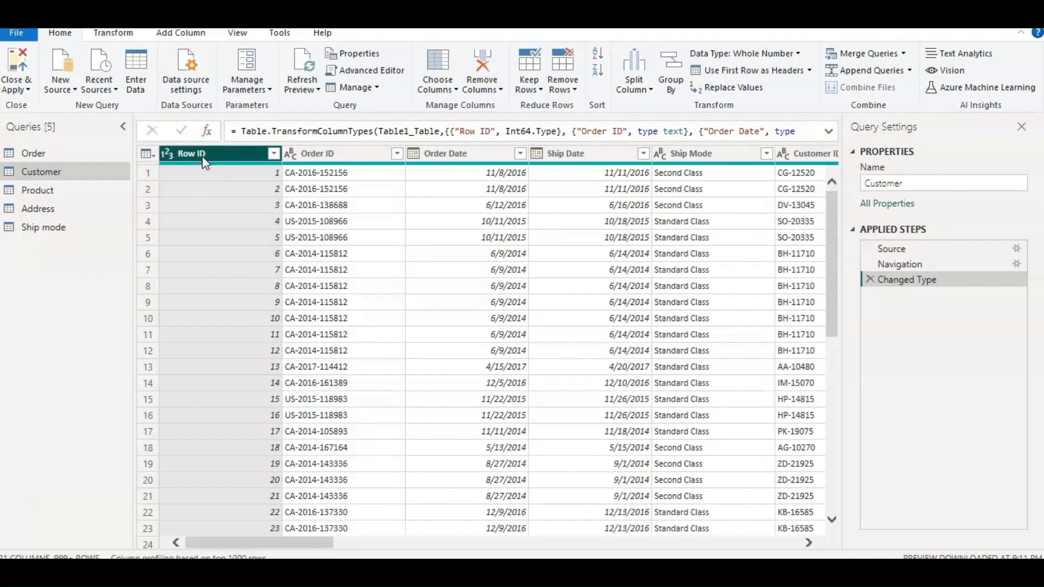
pyautogui.keyDown('ctrl'); pyautogui.click(338, 153); pyautogui.keyUp('ctrl')
pyautogui.keyDown('ctrl'); pyautogui.click(437, 153); pyautogui.keyUp('ctrl')
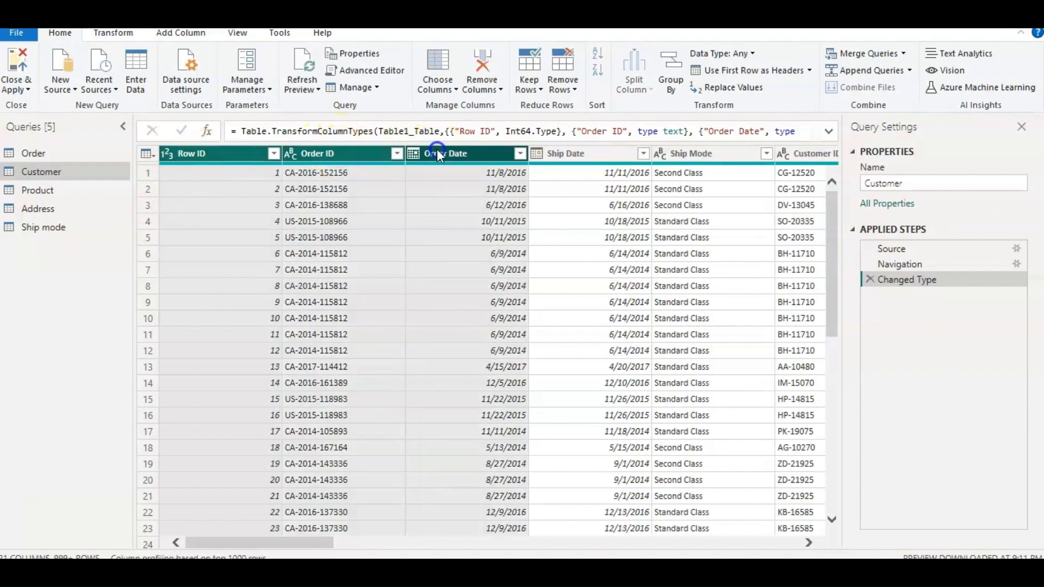
pyautogui.keyDown('ctrl'); pyautogui.click(597, 154); pyautogui.keyUp('ctrl')
pyautogui.keyDown('ctrl'); pyautogui.click(681, 158); pyautogui.keyUp('ctrl')
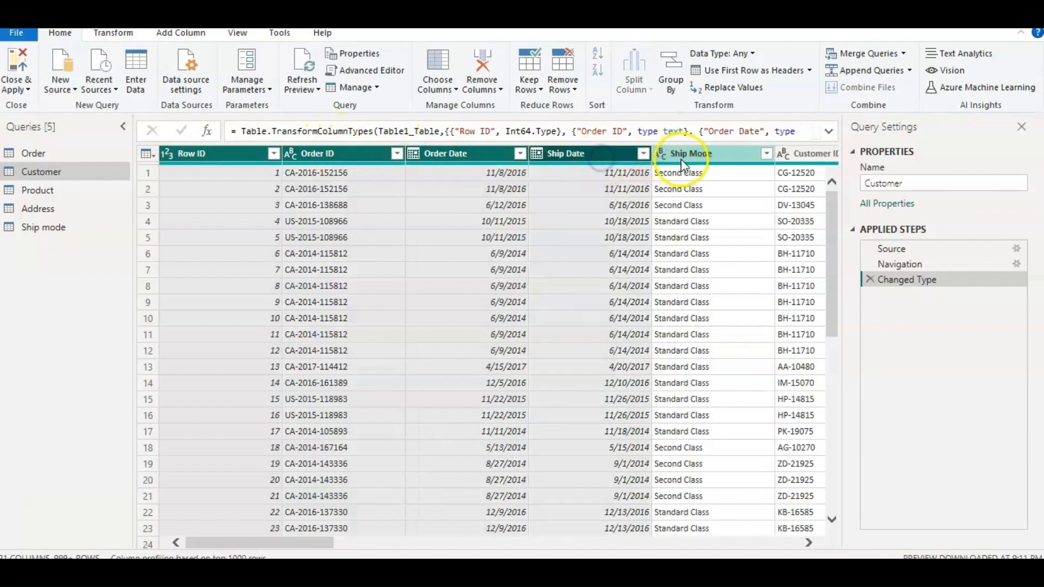
pyautogui.click(805, 542)
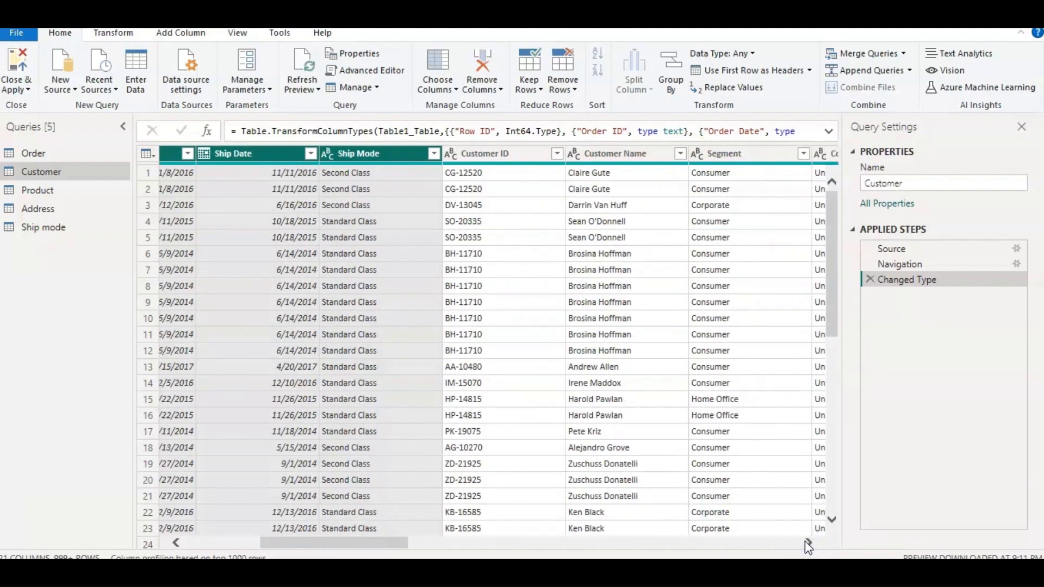
pyautogui.click(806, 542)
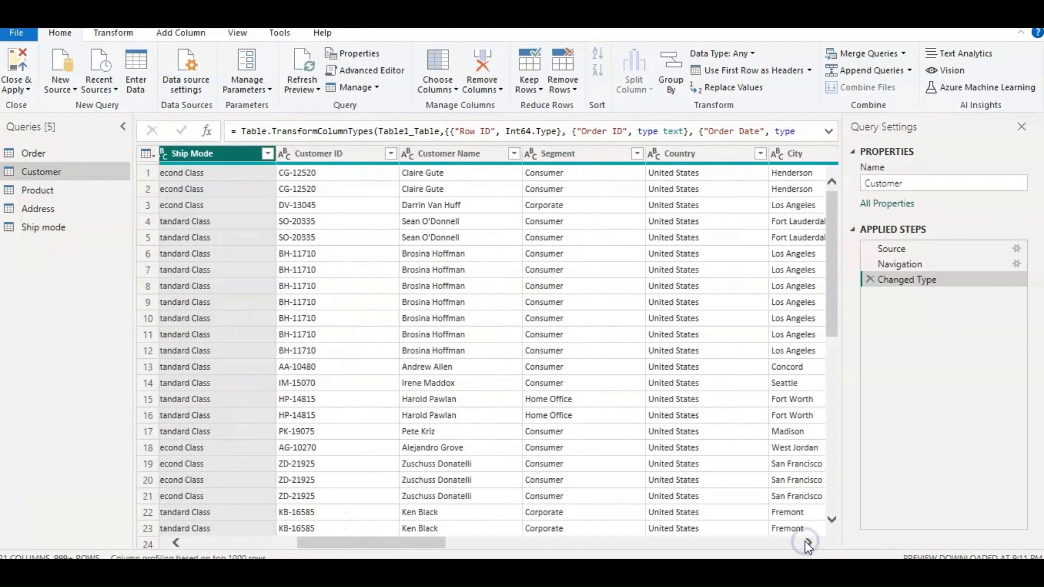
pyautogui.click(683, 155)
pyautogui.keyDown('ctrl'); pyautogui.click(792, 154); pyautogui.keyUp('ctrl')
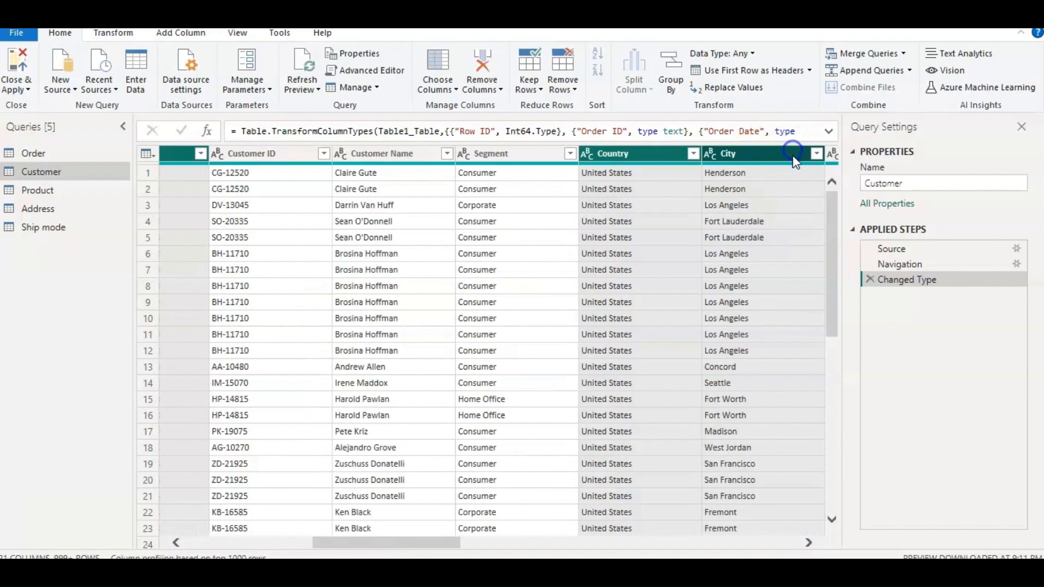
pyautogui.click(808, 542)
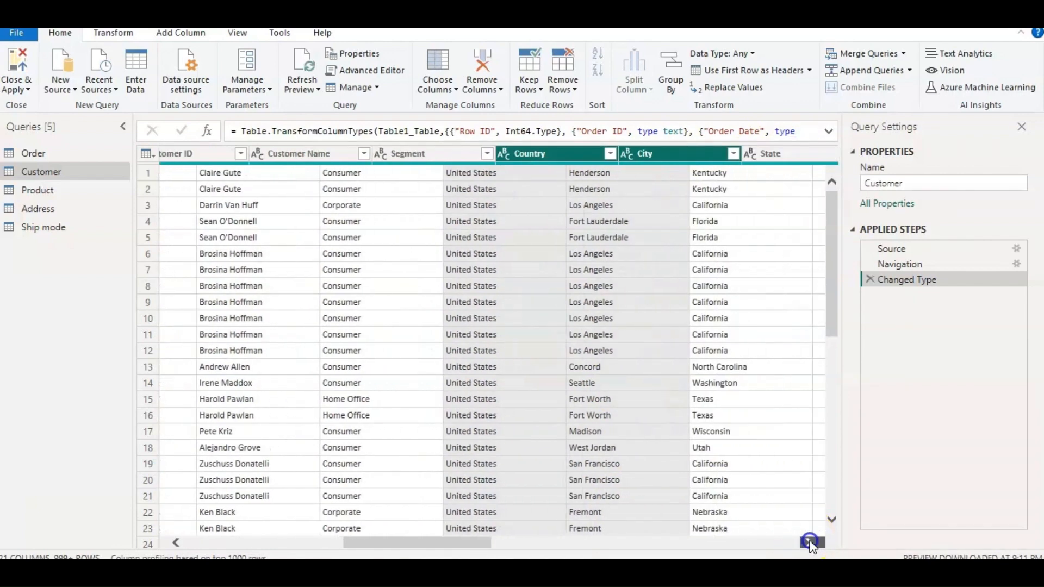
pyautogui.click(808, 542)
pyautogui.click(808, 542)
pyautogui.keyDown('ctrl'); pyautogui.click(518, 154); pyautogui.keyUp('ctrl')
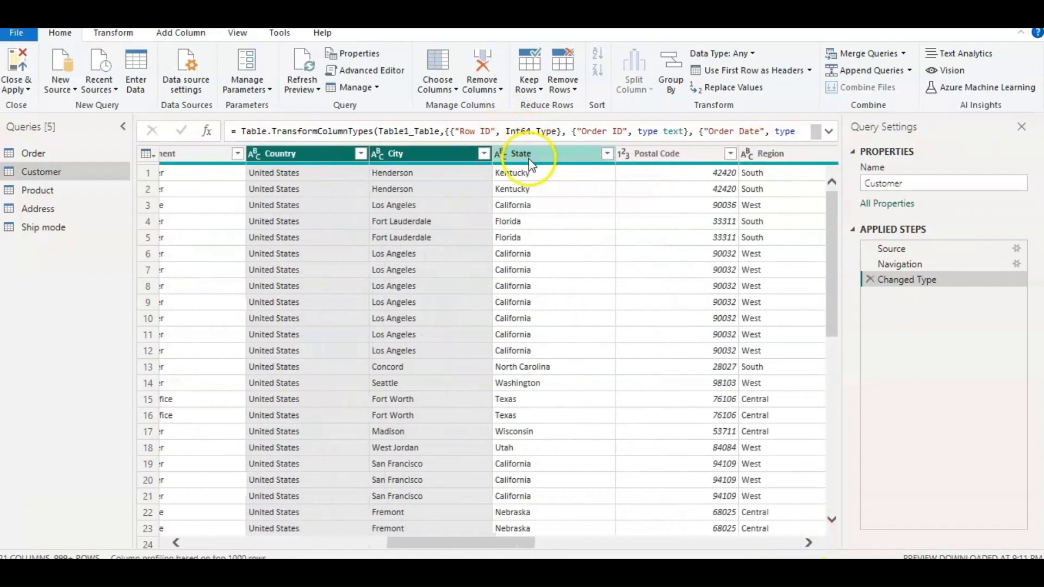
pyautogui.keyDown('ctrl'); pyautogui.click(650, 155); pyautogui.keyUp('ctrl')
pyautogui.keyDown('ctrl'); pyautogui.click(760, 155); pyautogui.keyUp('ctrl')
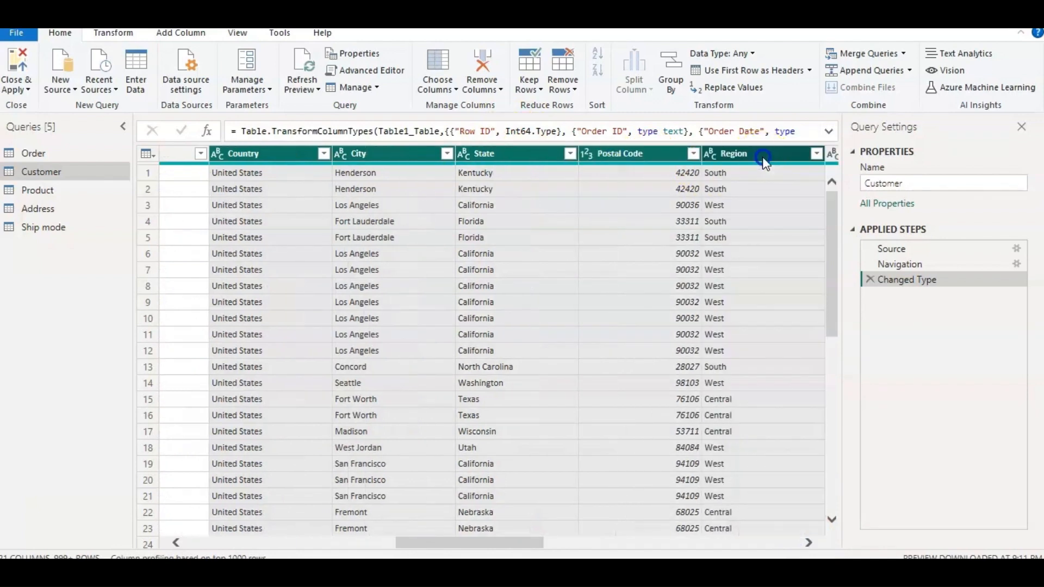
pyautogui.click(808, 543)
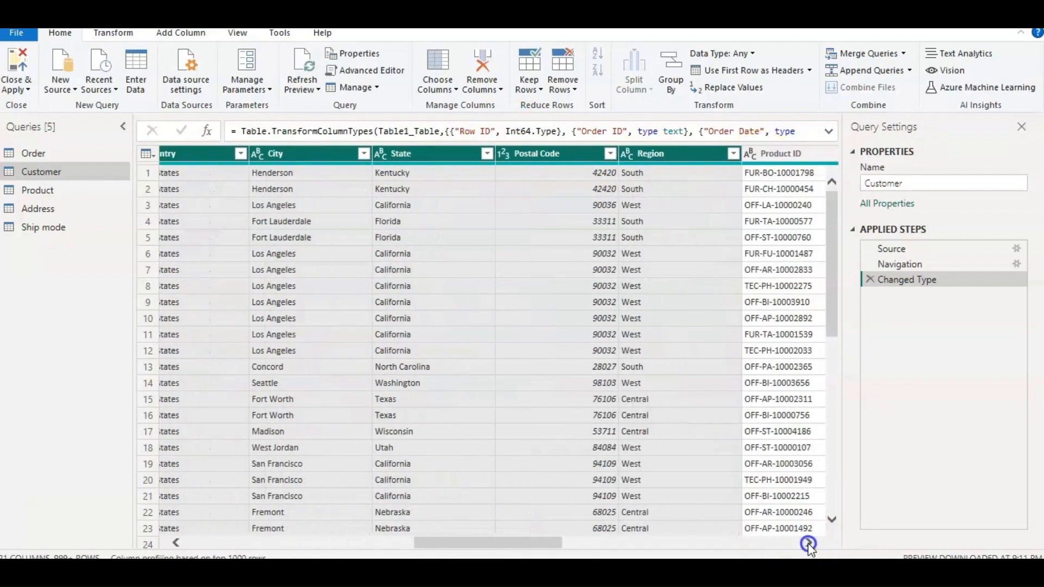
pyautogui.click(808, 542)
pyautogui.click(808, 542)
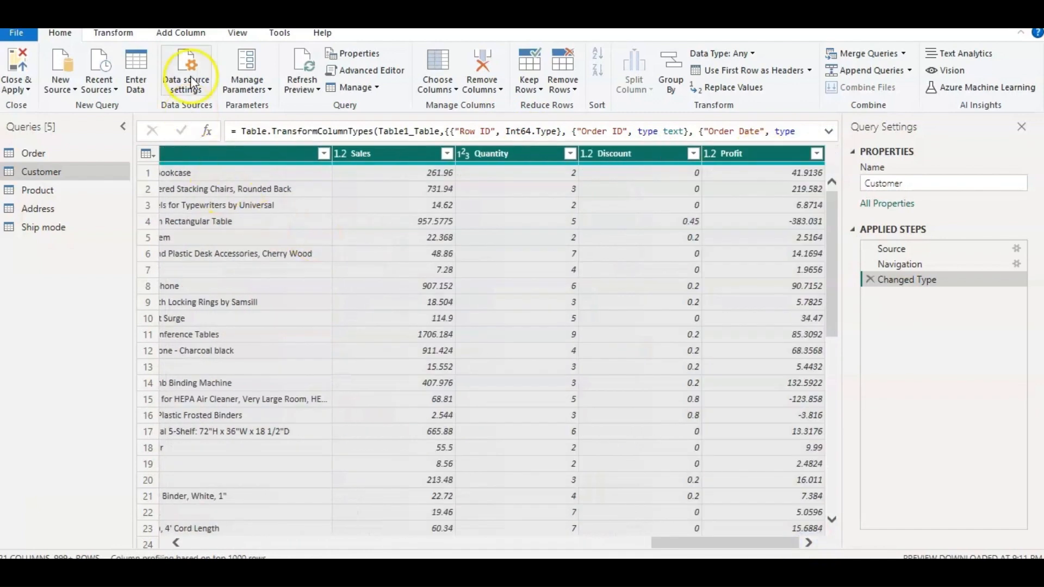
pyautogui.click(497, 89)
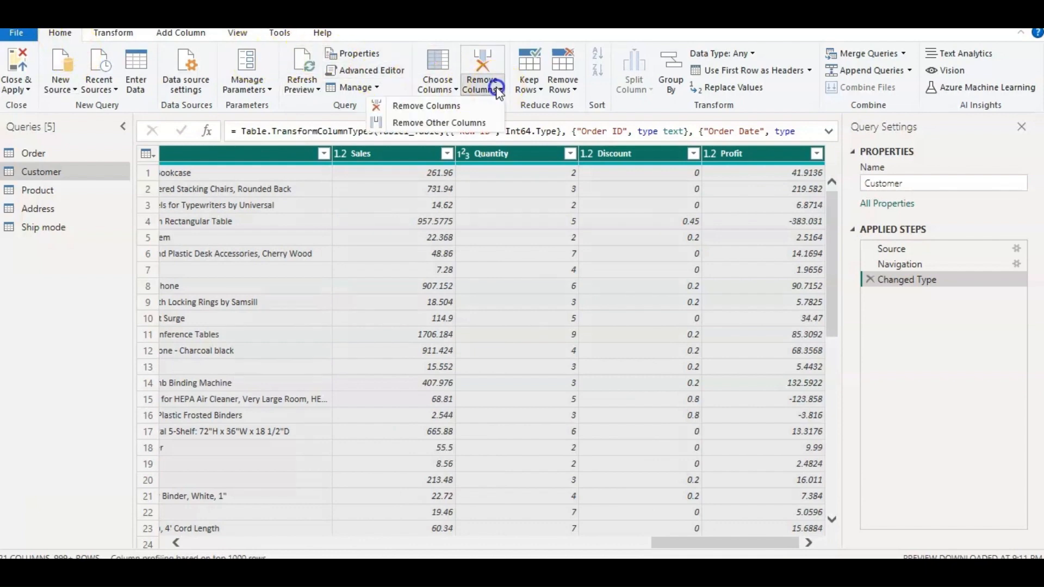
pyautogui.click(454, 105)
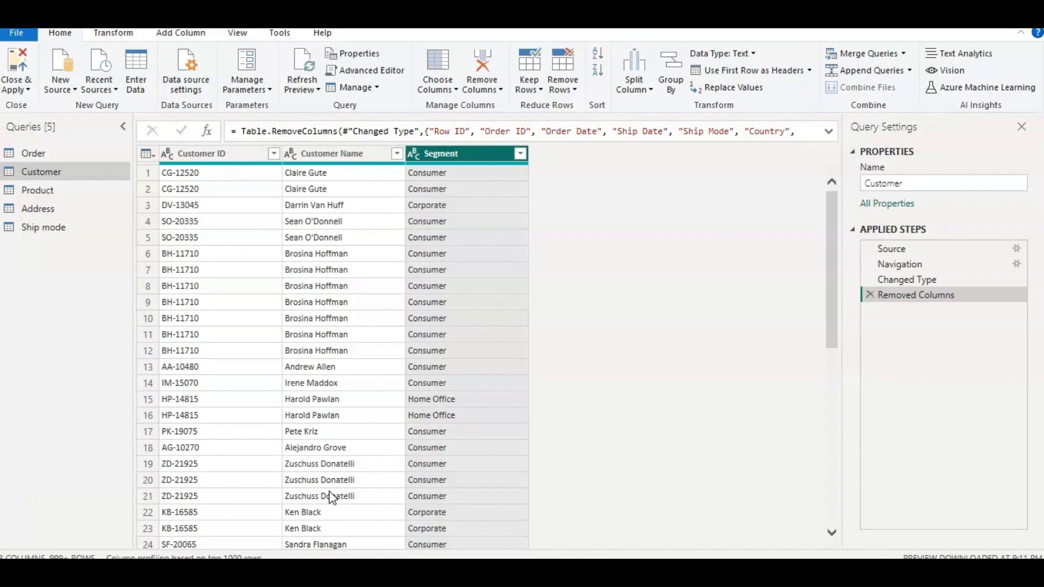
# Remove duplicate rows from the Customer query based on the Customer ID column.
pyautogui.click(181, 243)
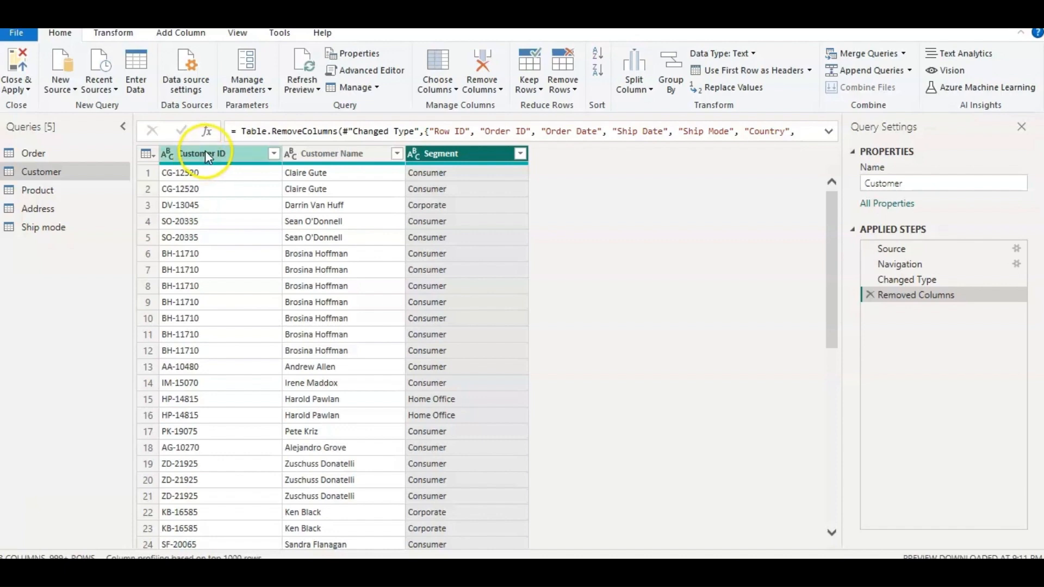
pyautogui.click(235, 153)
pyautogui.rightClick(236, 156)
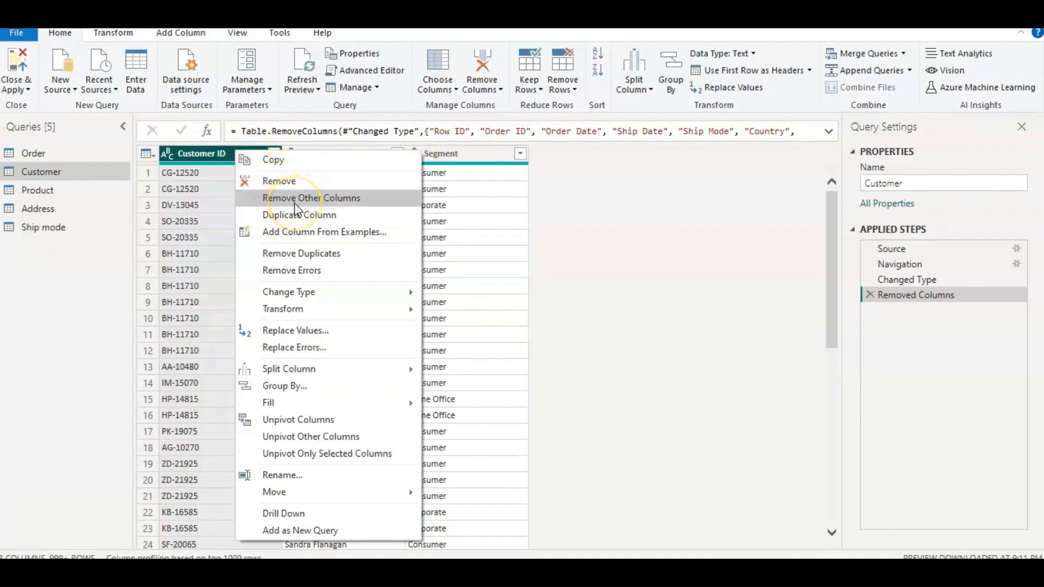
pyautogui.click(309, 252)
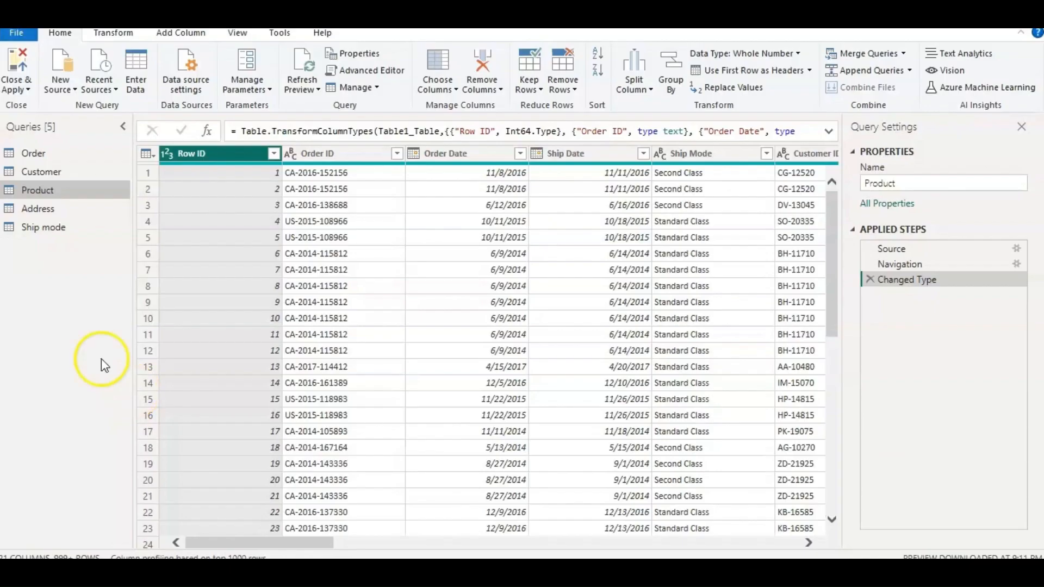
# Remove every column from the Product query except Product ID, Category, Sub-Category and Product Name.
pyautogui.click(72, 191)
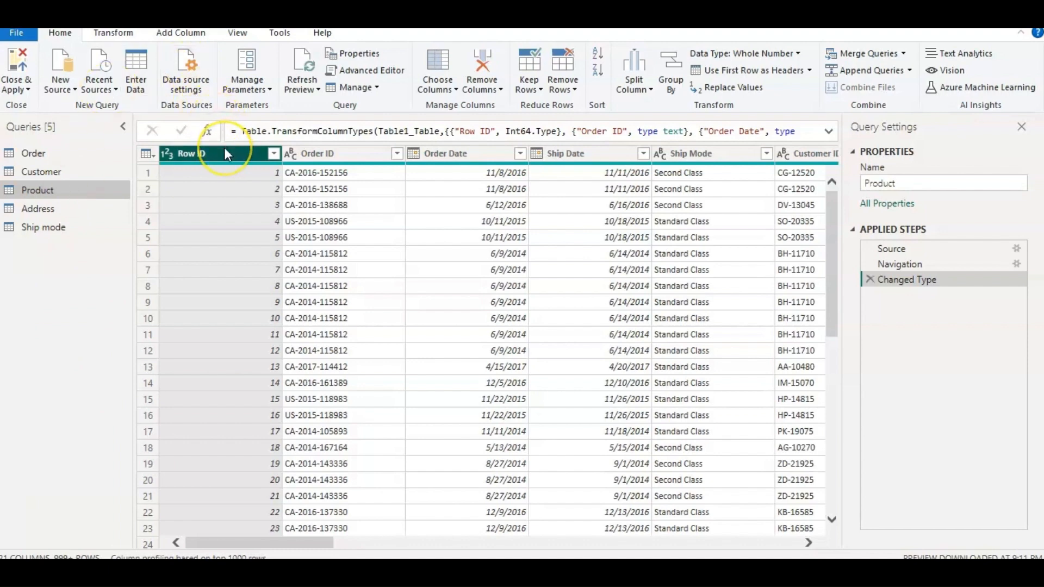
pyautogui.keyDown('ctrl'); pyautogui.click(309, 154); pyautogui.keyUp('ctrl')
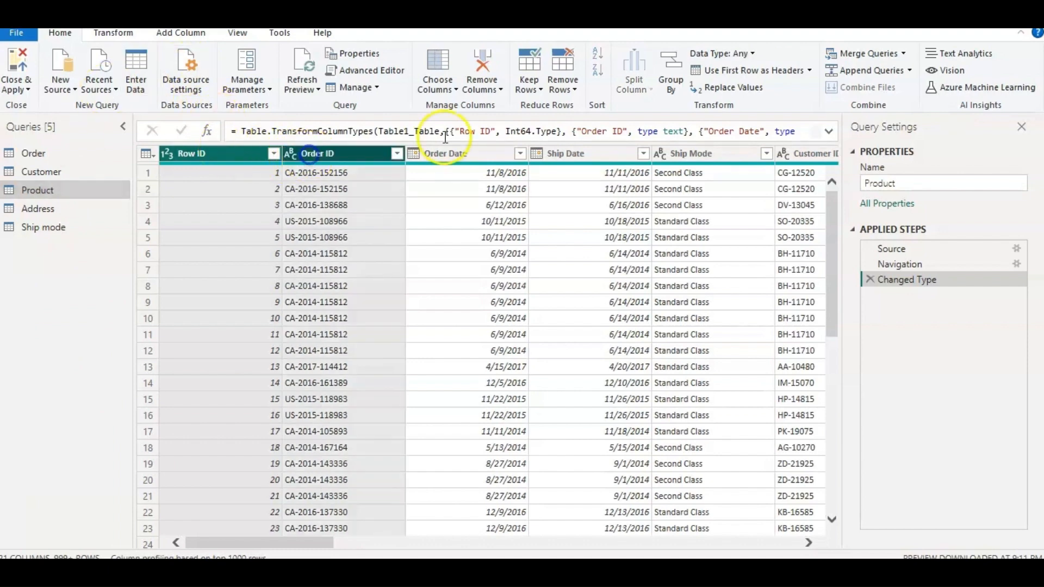
pyautogui.keyDown('ctrl'); pyautogui.click(459, 156); pyautogui.keyUp('ctrl')
pyautogui.keyDown('ctrl'); pyautogui.click(592, 153); pyautogui.keyUp('ctrl')
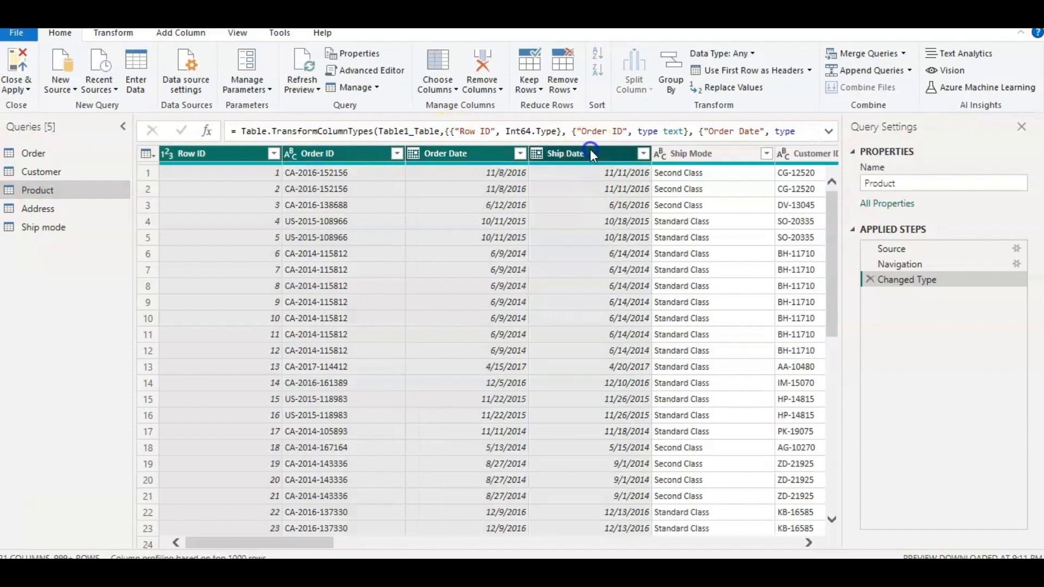
pyautogui.click(808, 542)
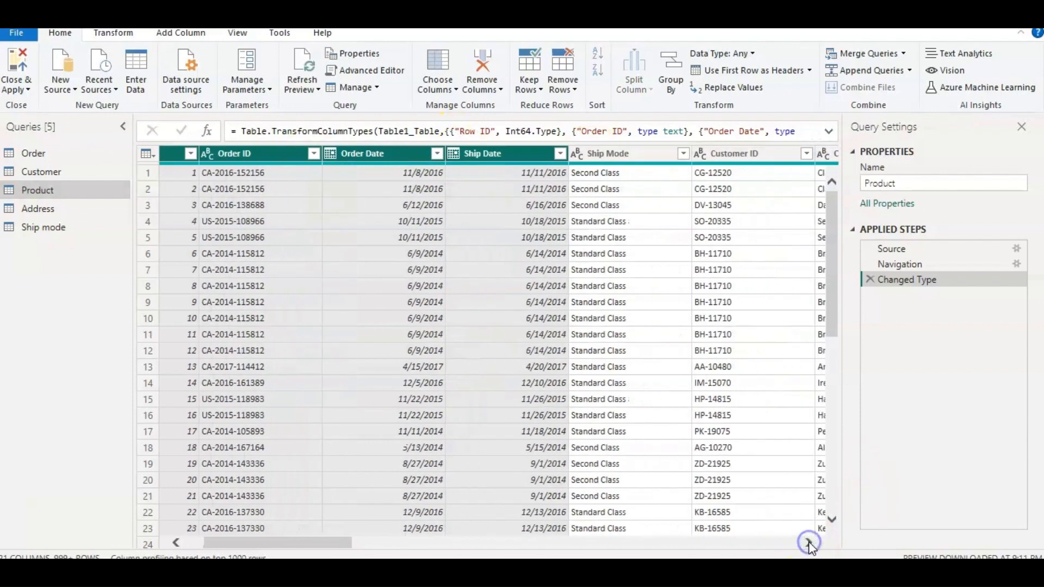
pyautogui.click(808, 542)
pyautogui.click(808, 542)
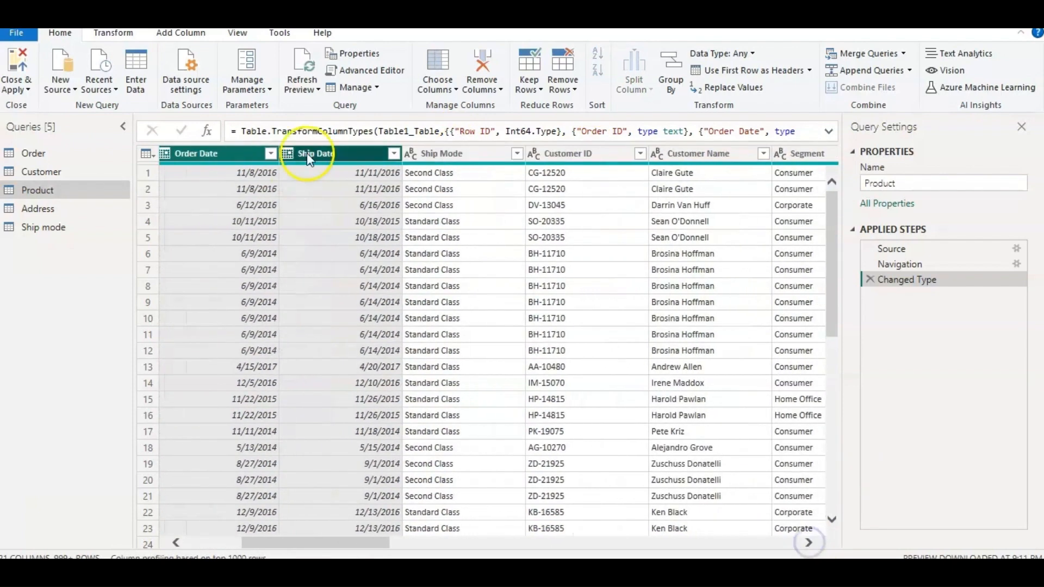
pyautogui.keyDown('ctrl'); pyautogui.click(429, 152); pyautogui.keyUp('ctrl')
pyautogui.keyDown('ctrl'); pyautogui.click(592, 153); pyautogui.keyUp('ctrl')
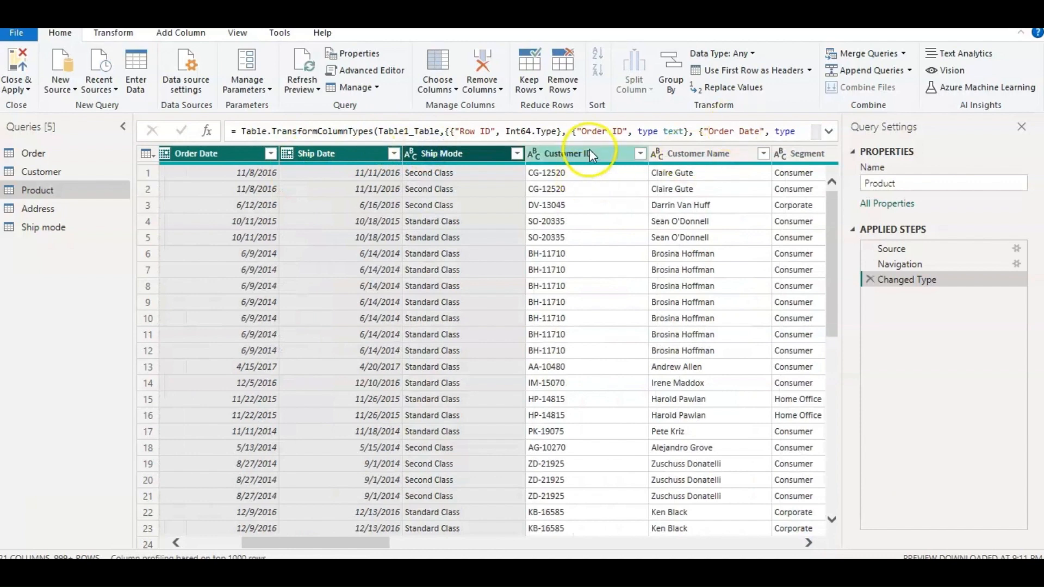
pyautogui.moveTo(592, 153); pyautogui.dragTo(696, 154)
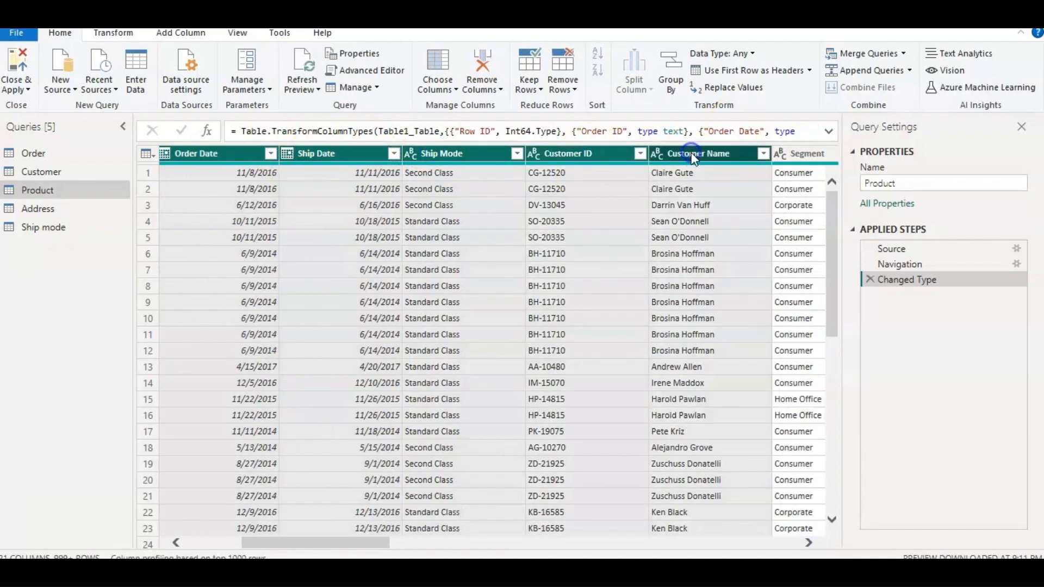
pyautogui.click(805, 541)
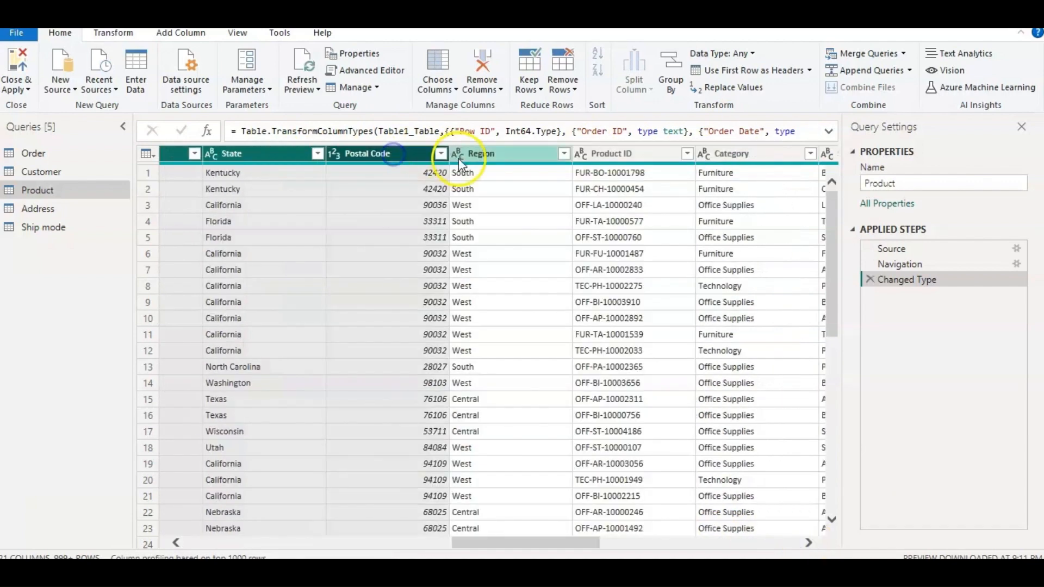
pyautogui.click(486, 157)
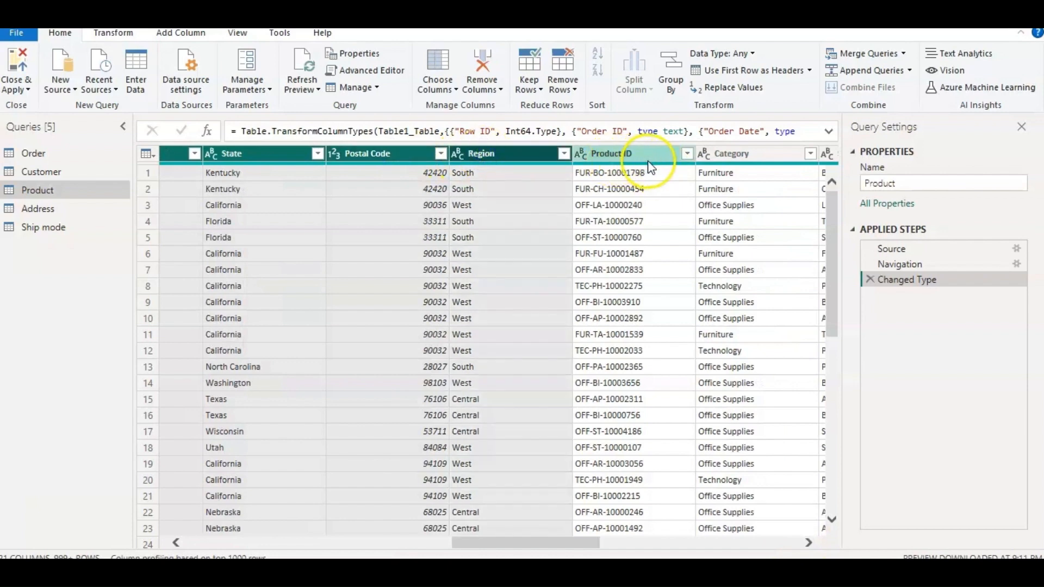
pyautogui.click(807, 543)
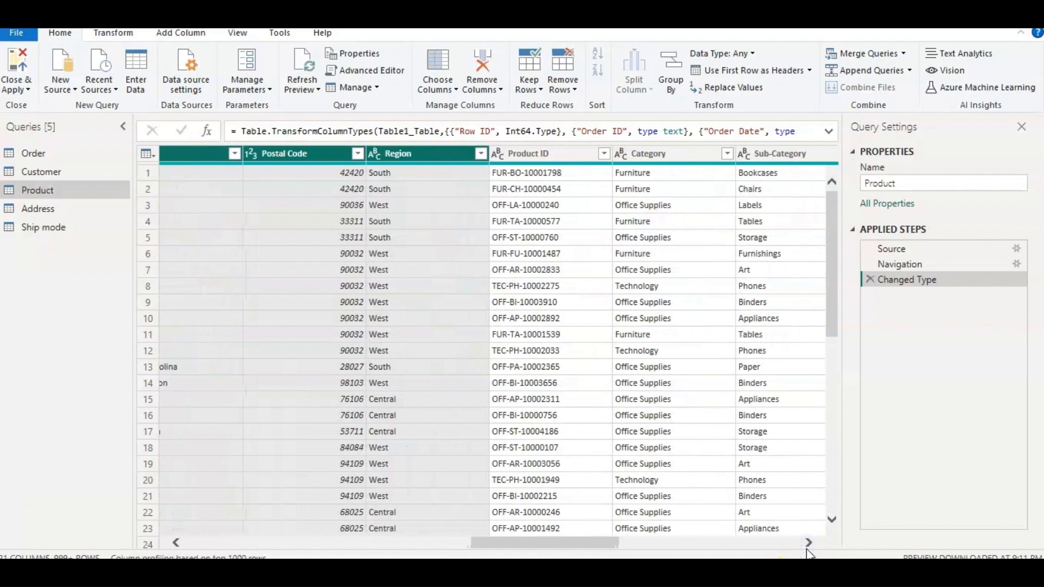
pyautogui.click(807, 542)
pyautogui.click(808, 542)
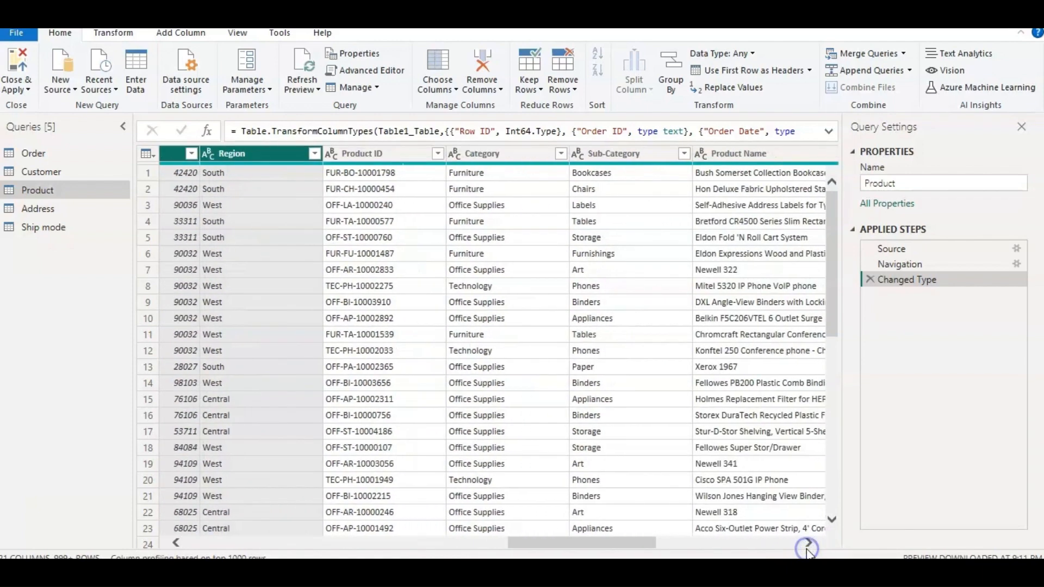
pyautogui.click(808, 543)
pyautogui.click(807, 542)
pyautogui.click(808, 542)
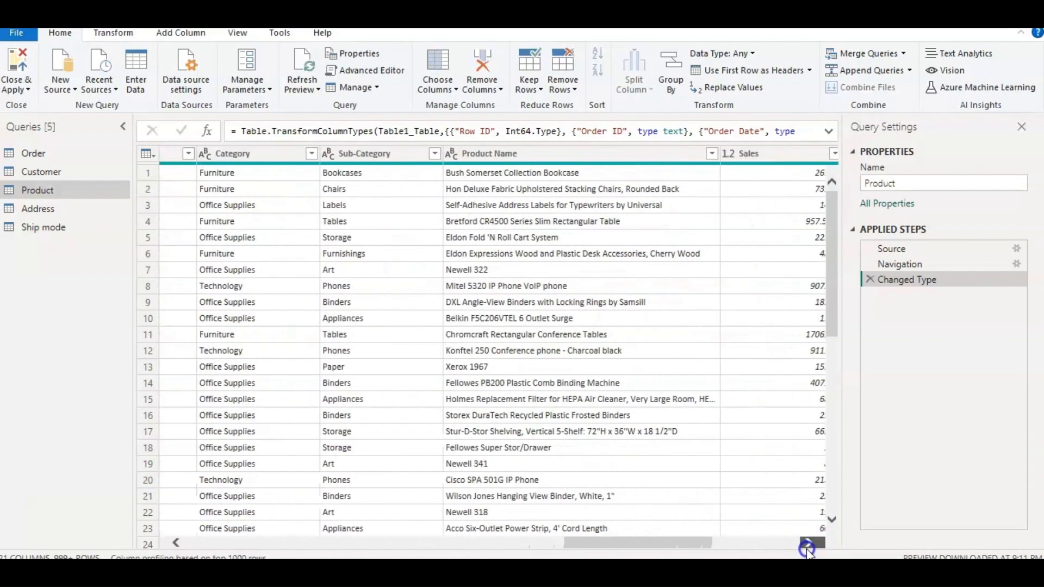
pyautogui.click(808, 543)
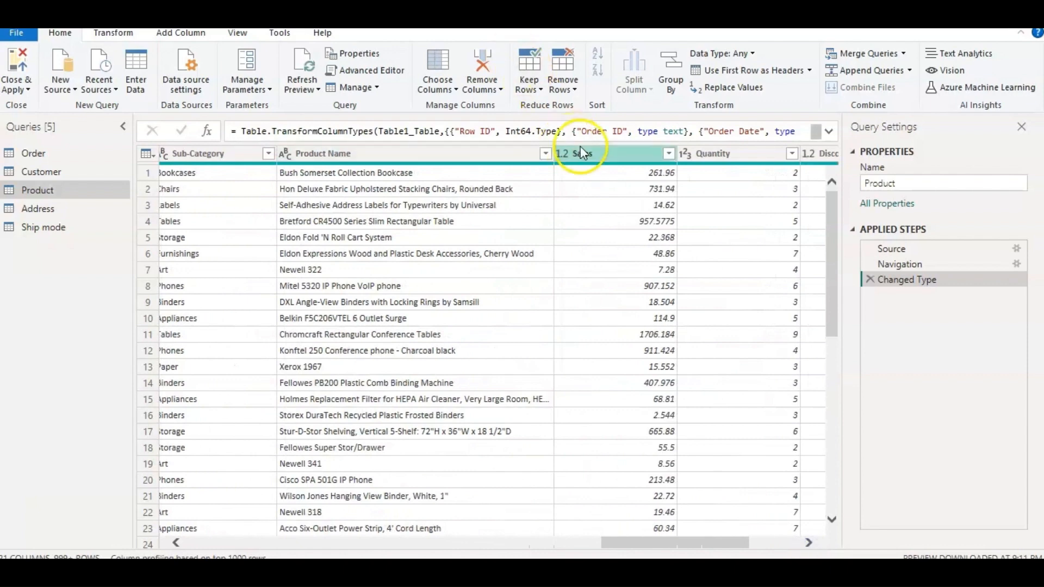
pyautogui.click(583, 153)
pyautogui.keyDown('ctrl'); pyautogui.click(701, 154); pyautogui.keyUp('ctrl')
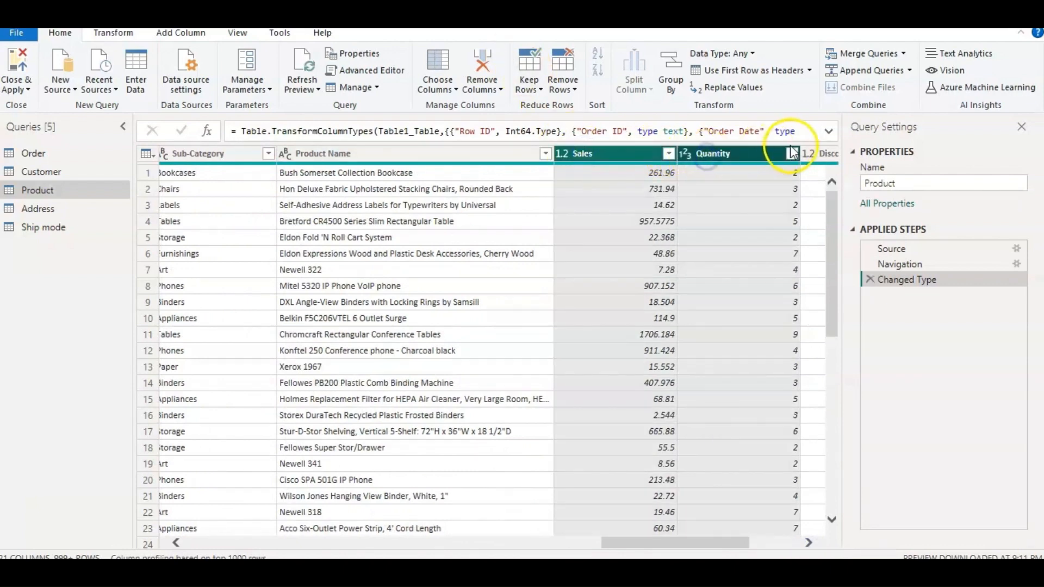
pyautogui.keyDown('ctrl'); pyautogui.click(818, 154); pyautogui.keyUp('ctrl')
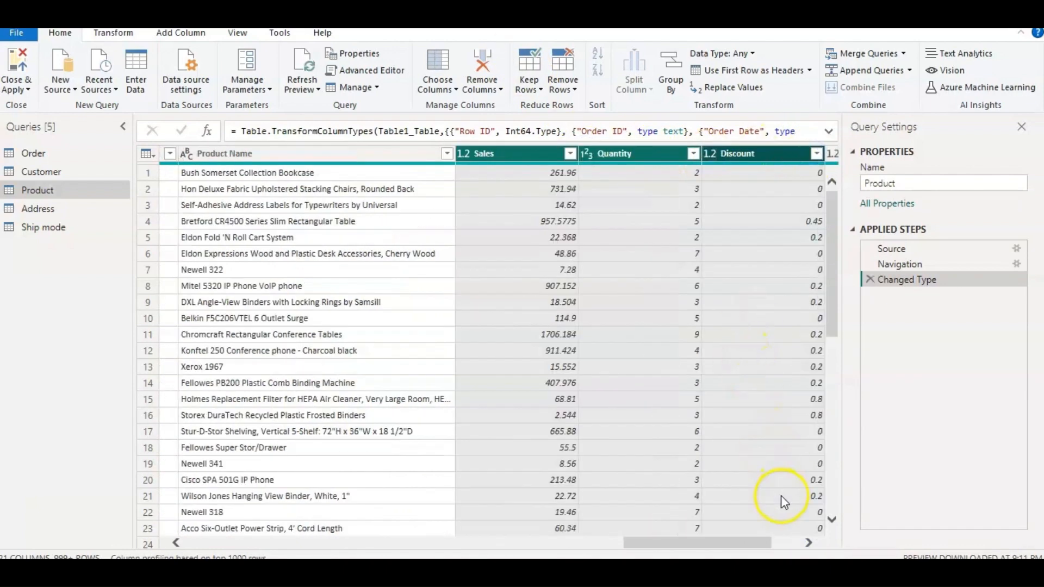
pyautogui.click(809, 542)
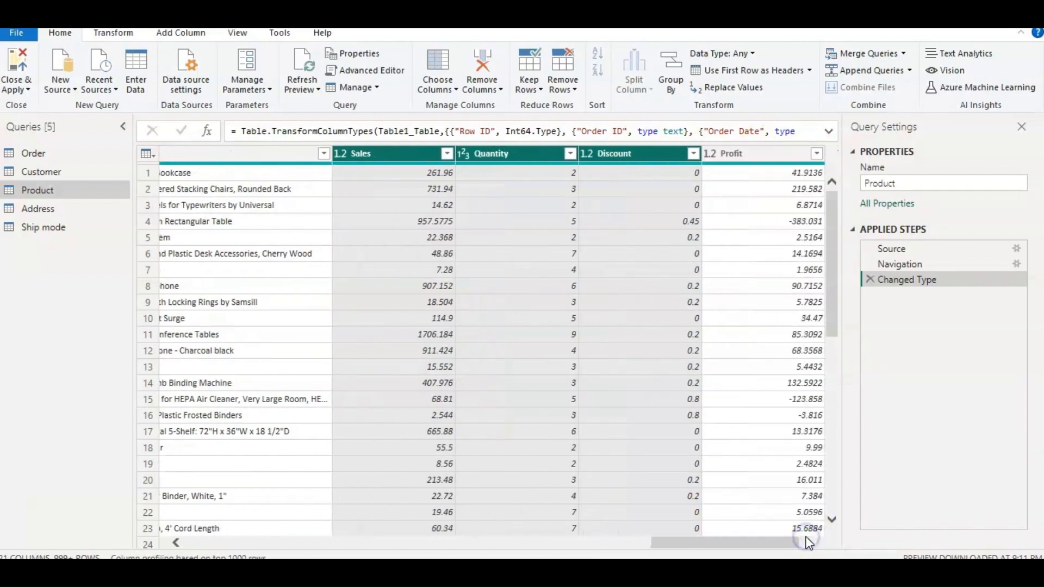
pyautogui.keyDown('ctrl'); pyautogui.click(755, 153); pyautogui.keyUp('ctrl')
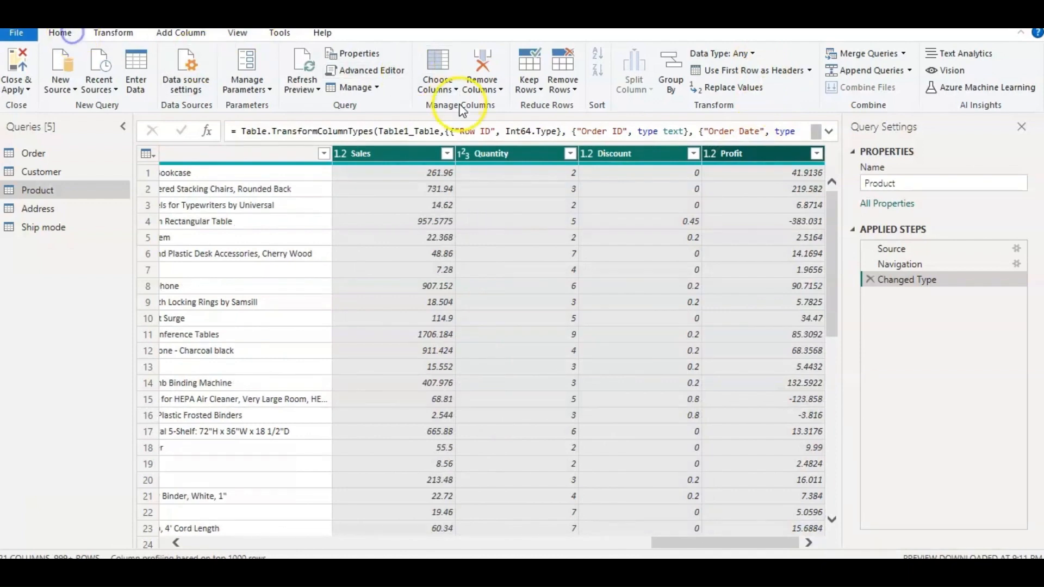
pyautogui.click(486, 88)
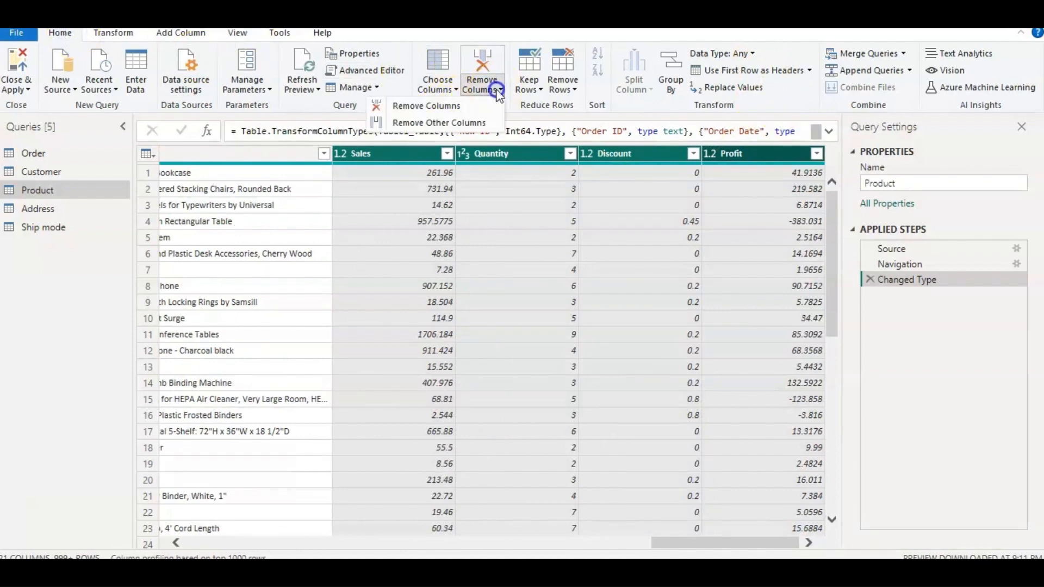
pyautogui.click(459, 106)
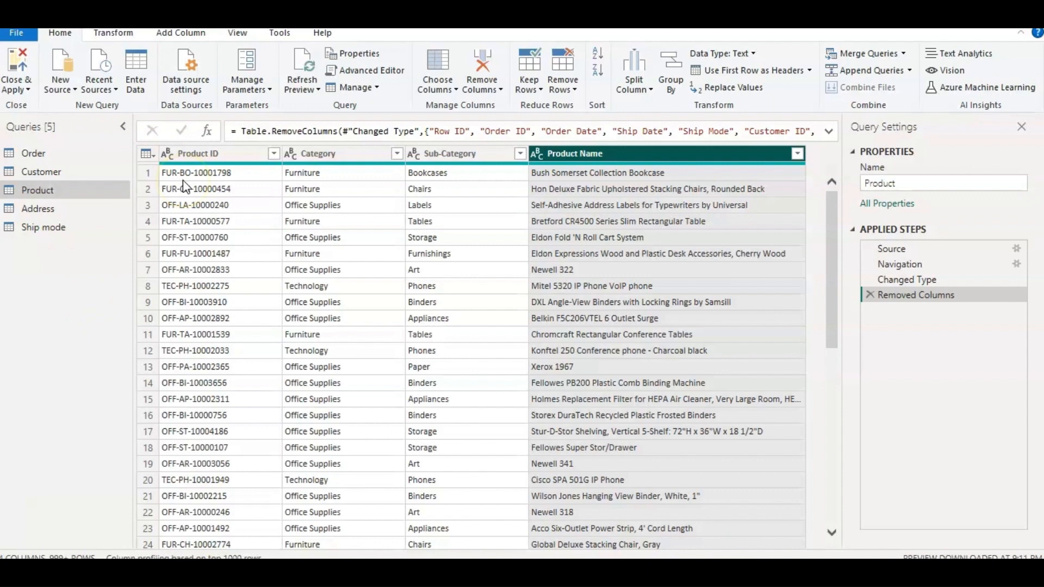
# Remove duplicate rows from the Product query based on the Product ID column.
pyautogui.click(204, 152)
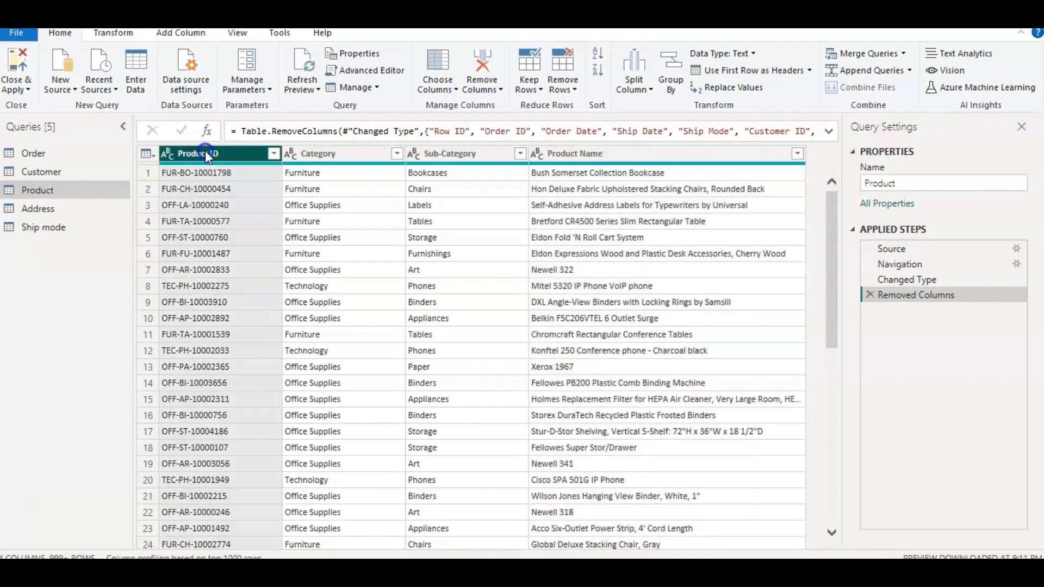
pyautogui.rightClick(214, 157)
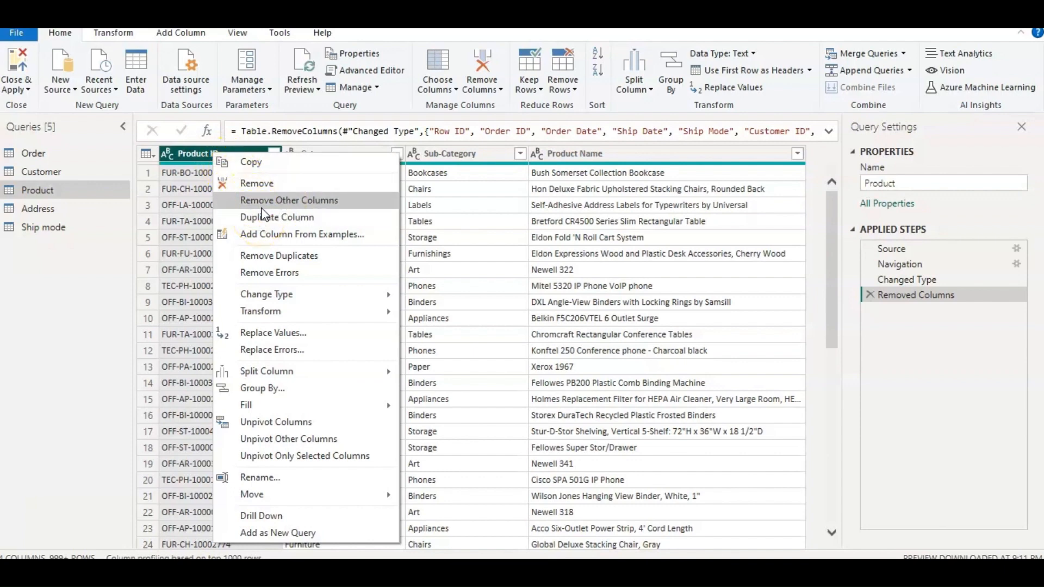
pyautogui.click(279, 253)
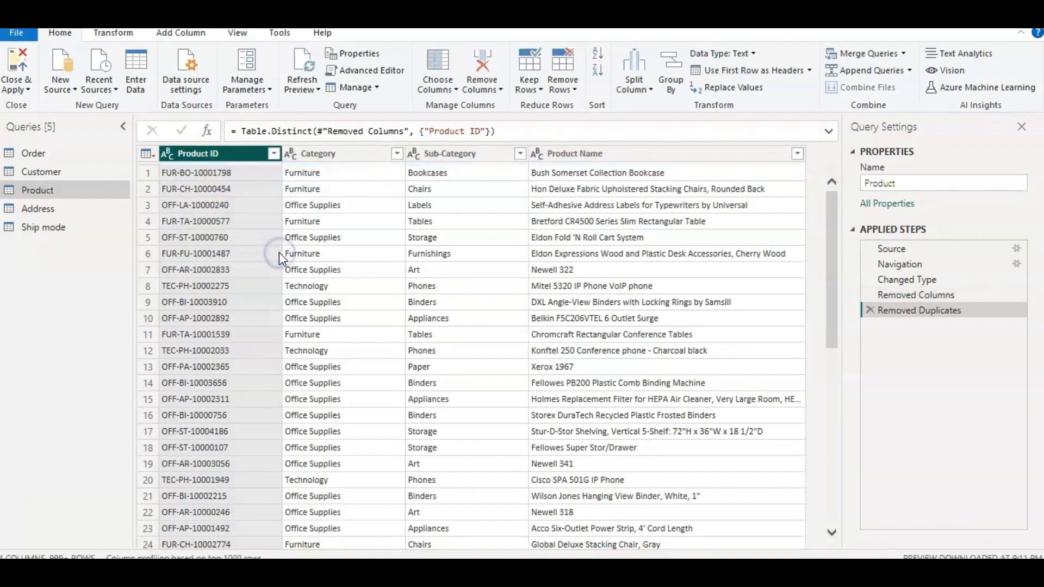
# Remove every column from the Address query except City, State and Postal Code.
pyautogui.click(63, 210)
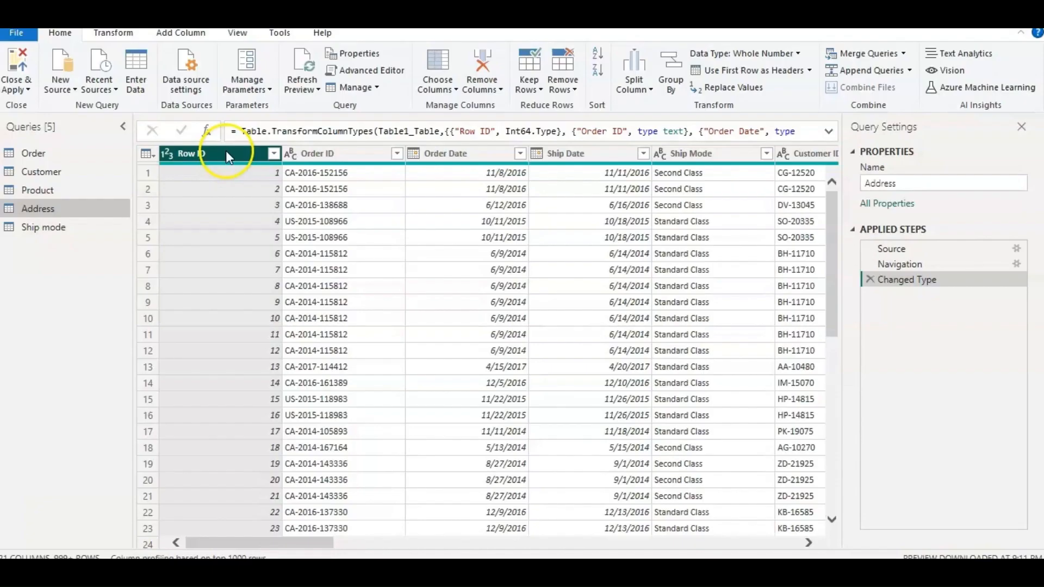
pyautogui.click(226, 152)
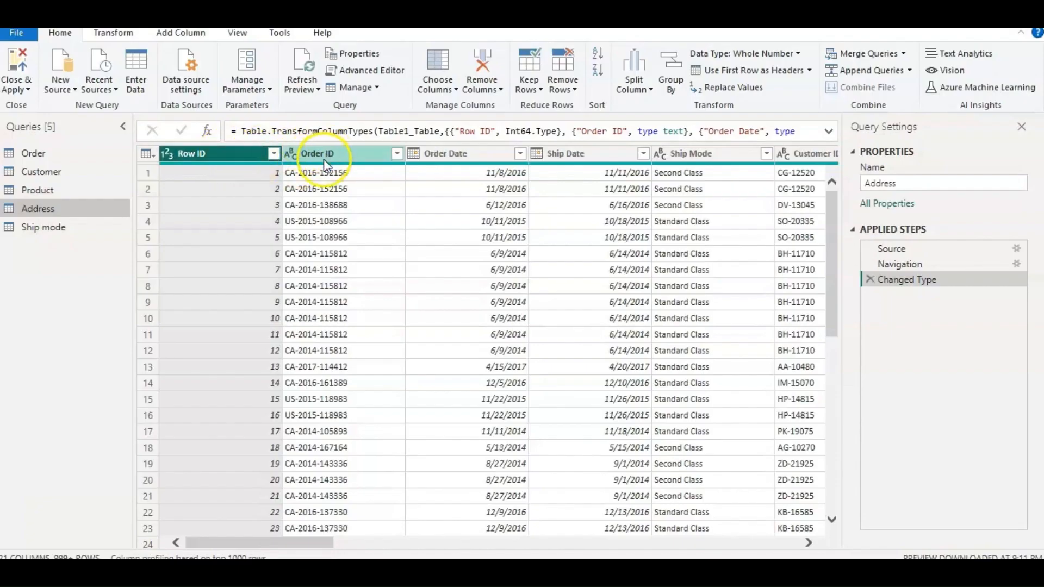
pyautogui.keyDown('ctrl'); pyautogui.click(324, 159); pyautogui.keyUp('ctrl')
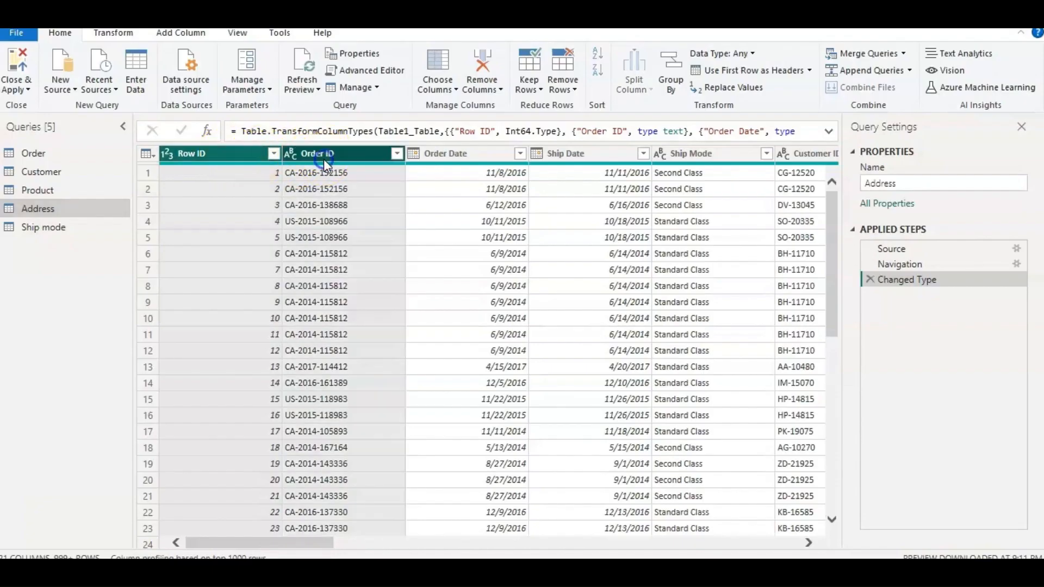
pyautogui.keyDown('ctrl'); pyautogui.click(429, 159); pyautogui.keyUp('ctrl')
pyautogui.keyDown('ctrl'); pyautogui.click(573, 153); pyautogui.keyUp('ctrl')
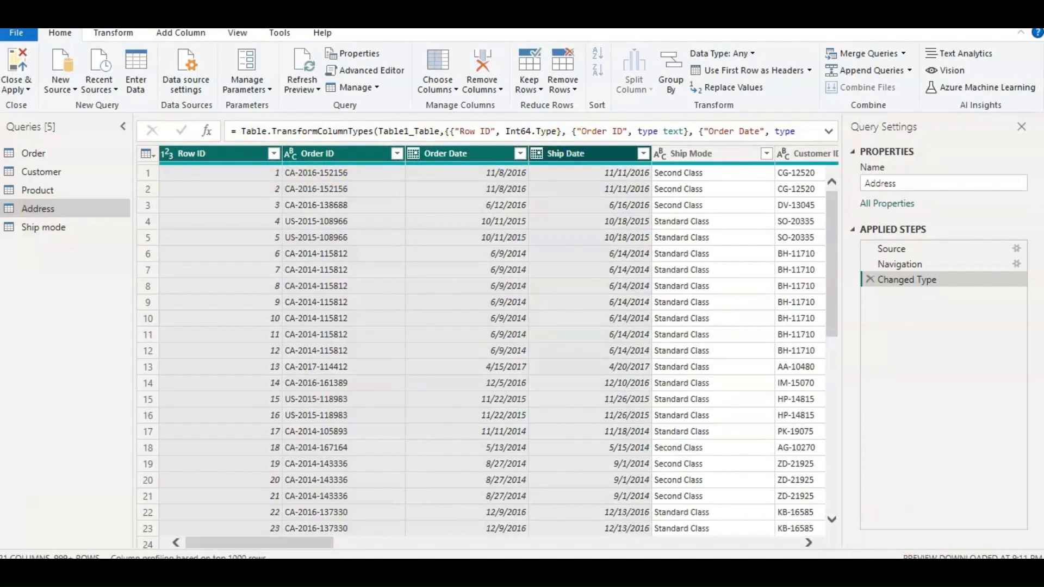
pyautogui.click(809, 542)
pyautogui.click(809, 543)
pyautogui.click(809, 543)
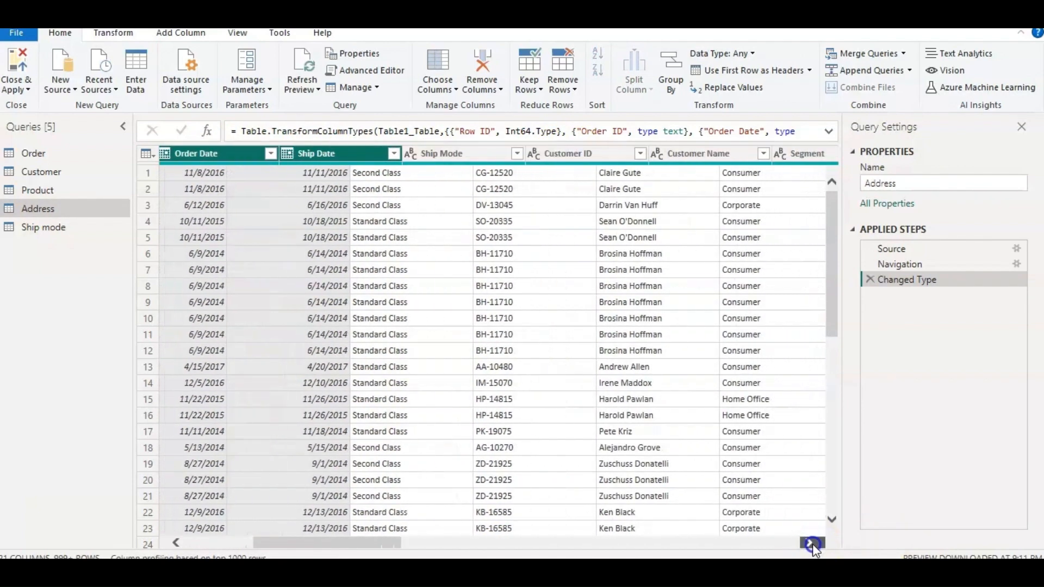
pyautogui.click(809, 542)
pyautogui.hscroll(3, 381, 147)
pyautogui.keyDown('shift'); pyautogui.click(445, 150); pyautogui.keyUp('shift')
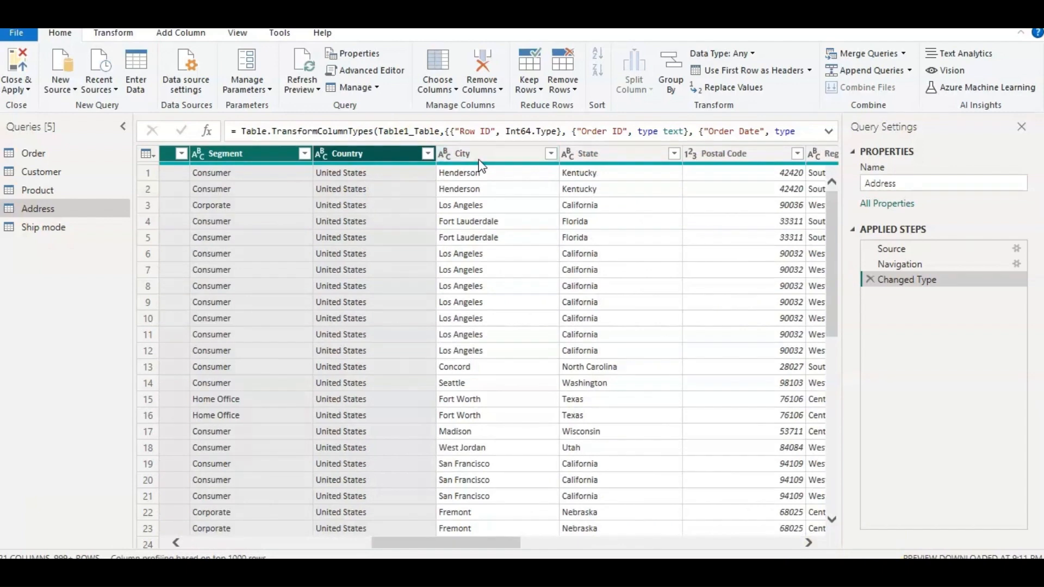
pyautogui.click(809, 543)
pyautogui.click(808, 542)
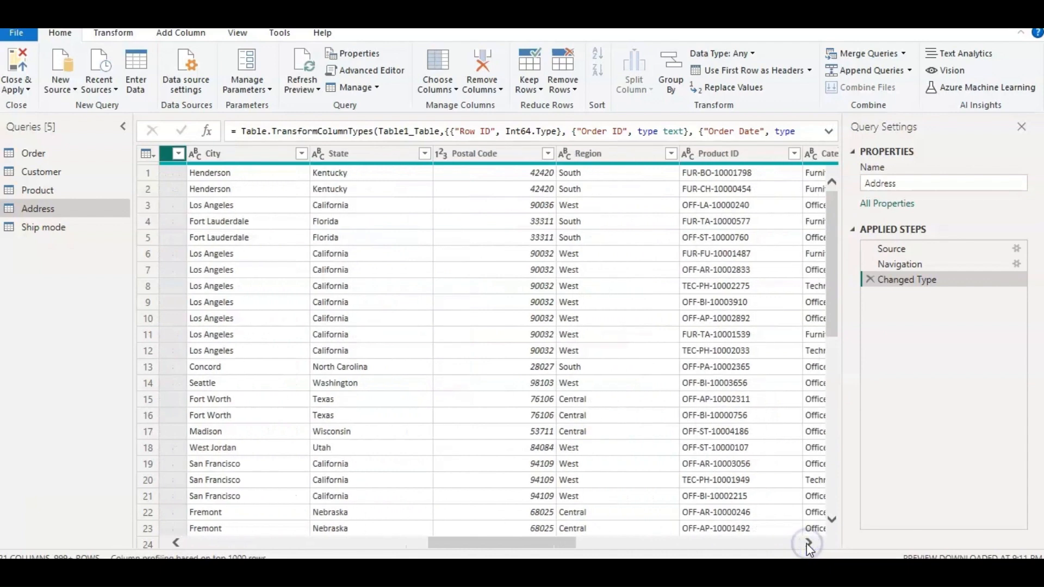
pyautogui.click(807, 543)
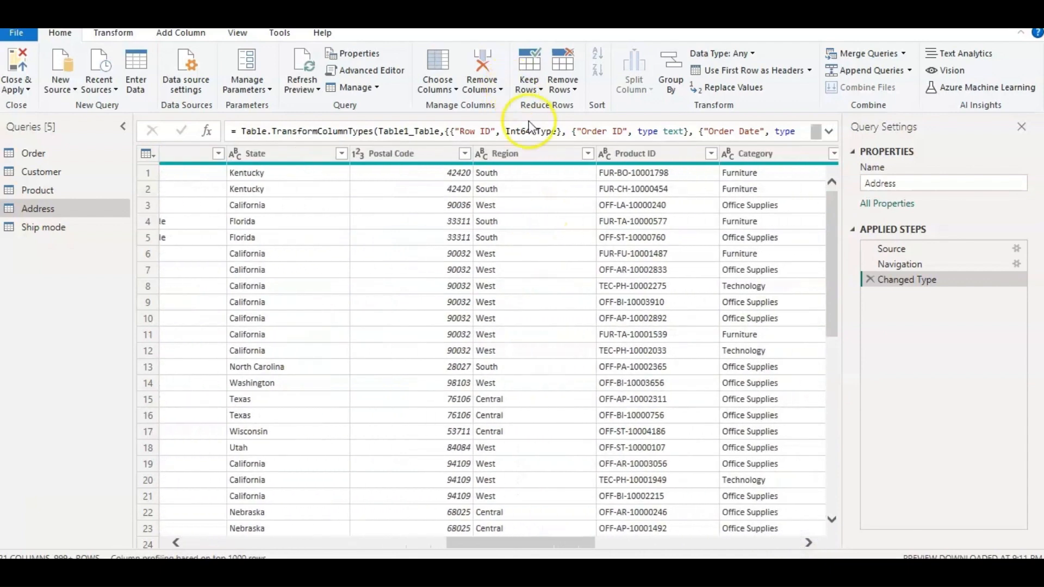
pyautogui.click(532, 154)
pyautogui.hotkey('ctrl', 'a')
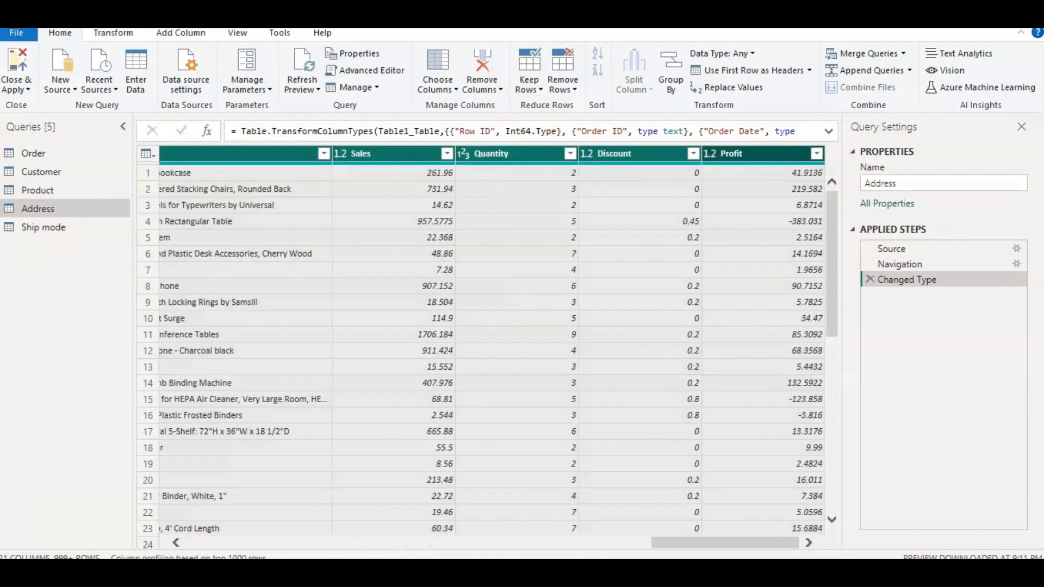
pyautogui.click(807, 542)
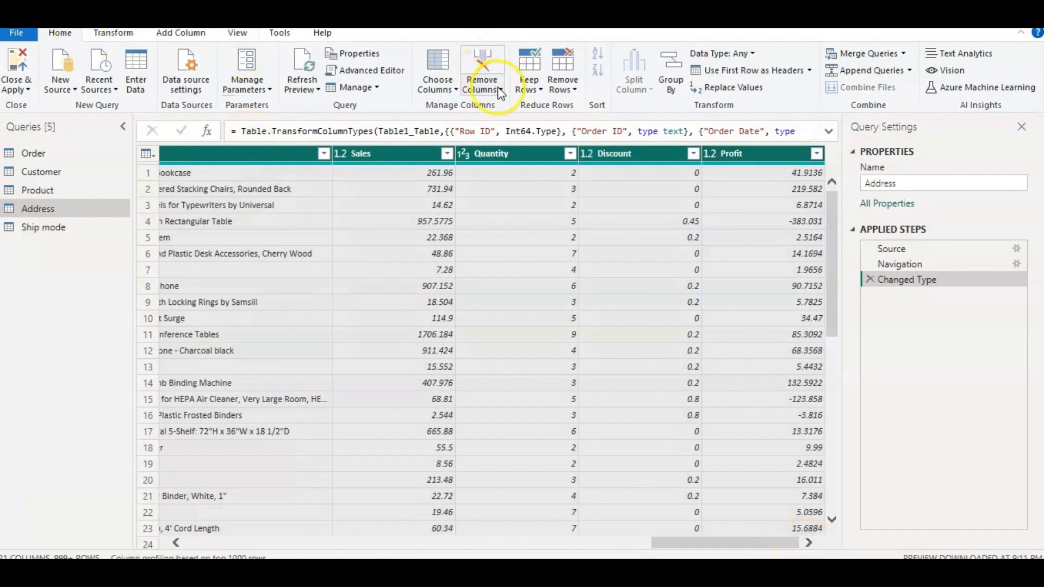
pyautogui.click(483, 86)
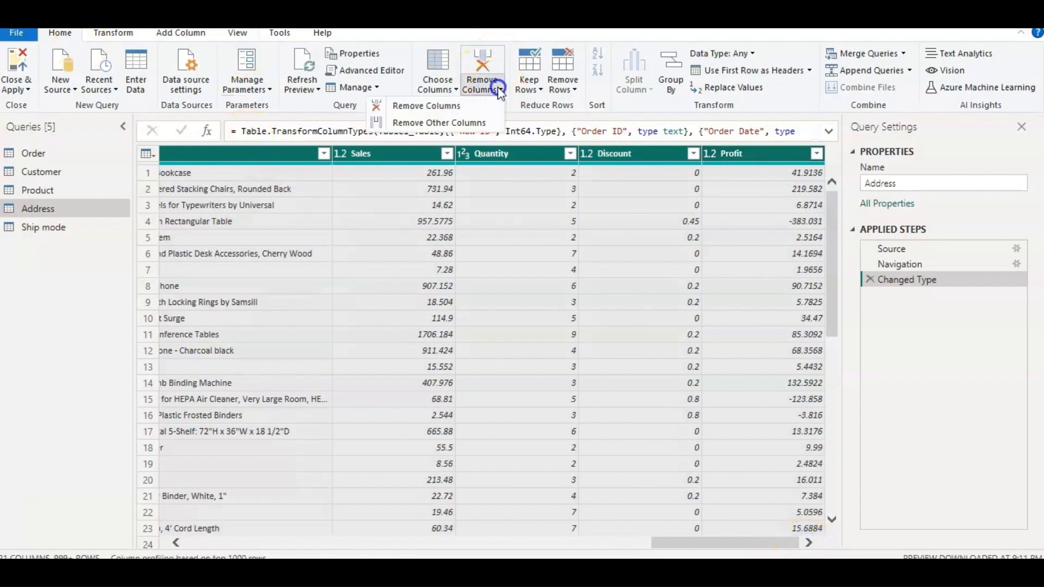
pyautogui.click(466, 101)
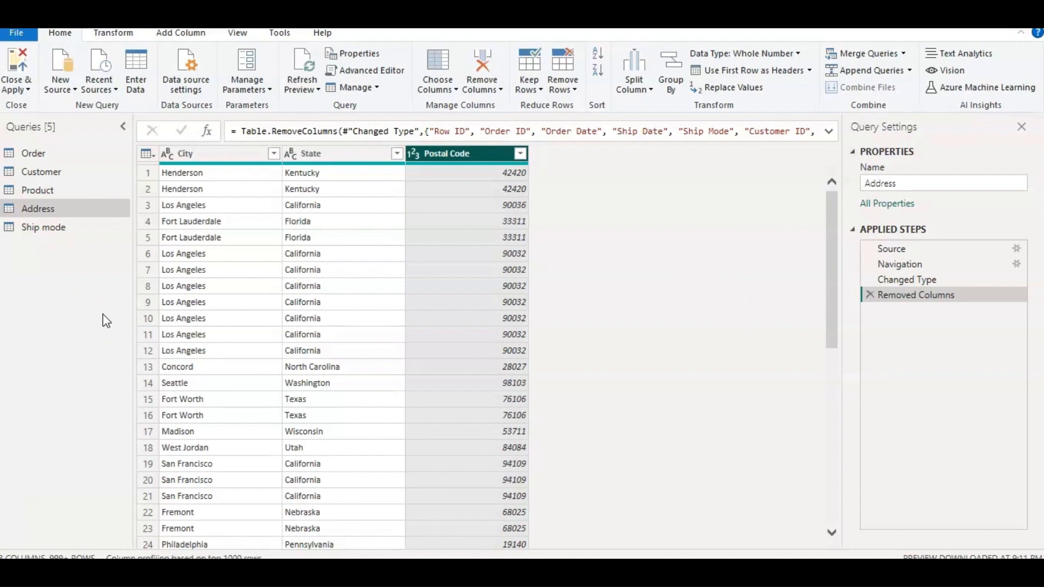
# Remove duplicate rows from the Address query based on the Postal Code column.
pyautogui.rightClick(455, 155)
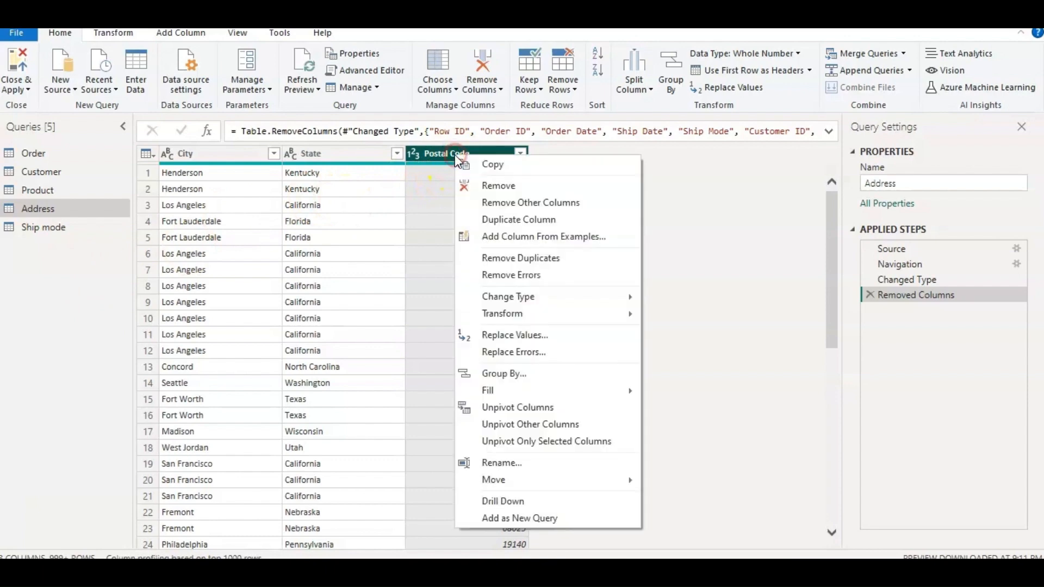
pyautogui.click(504, 260)
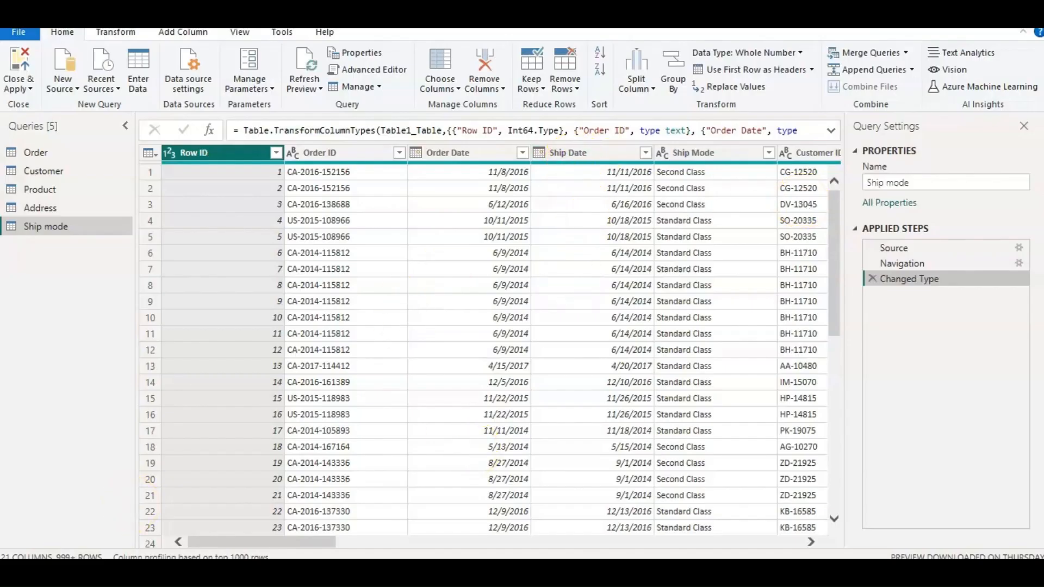
# Reduce the Ship mode query to its Ship Mode column only and remove the duplicate rows.
pyautogui.moveTo(211, 542); pyautogui.dragTo(265, 543)
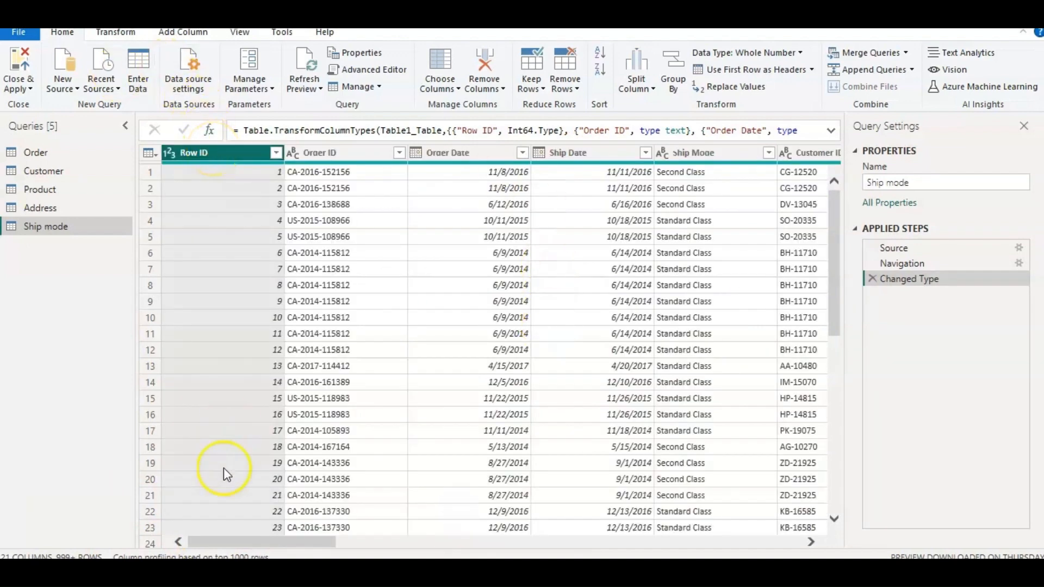
pyautogui.moveTo(282, 544); pyautogui.dragTo(306, 544)
pyautogui.click(504, 201)
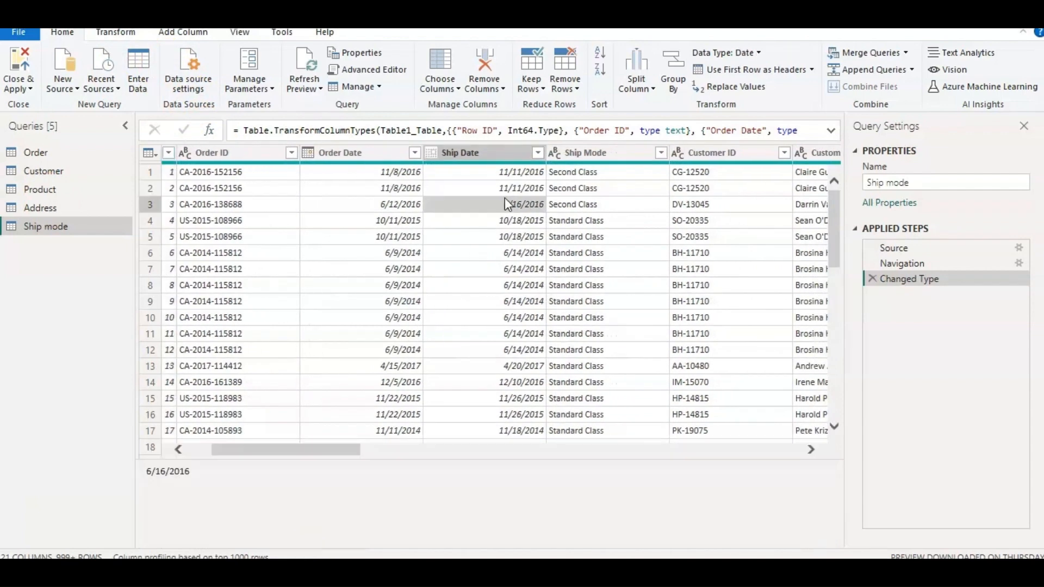
pyautogui.click(578, 154)
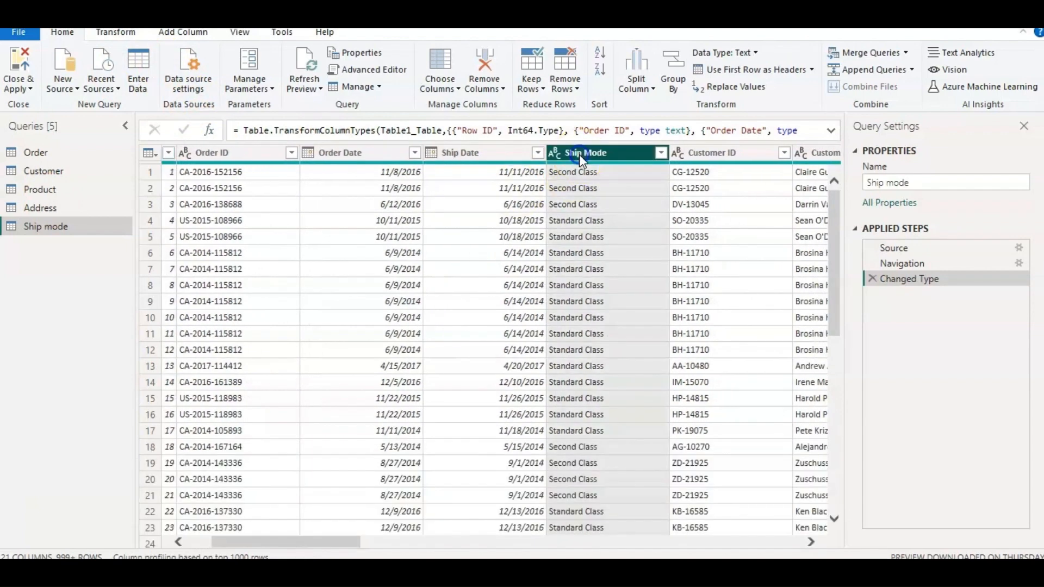
pyautogui.click(503, 89)
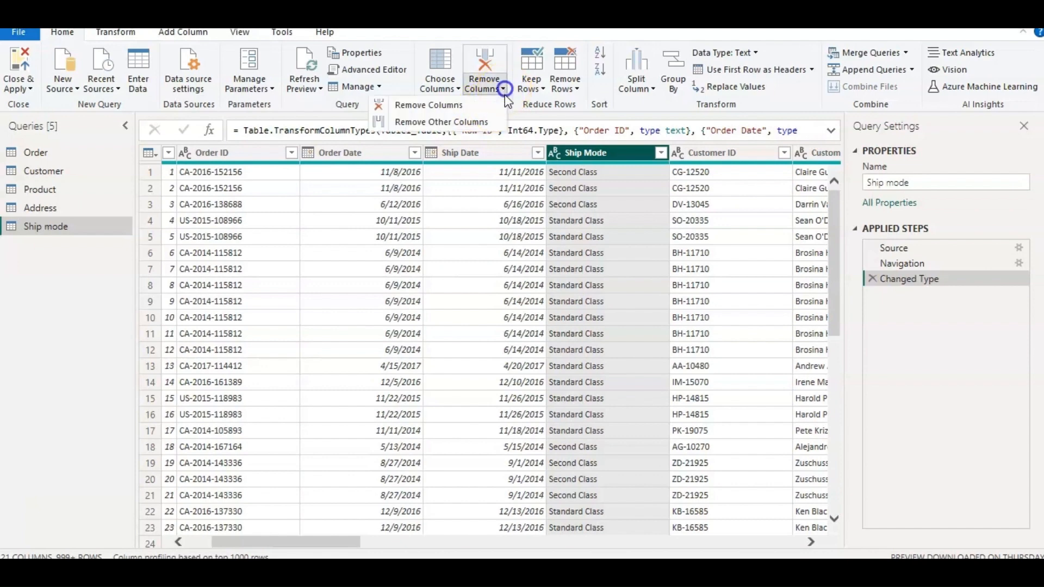
pyautogui.click(475, 121)
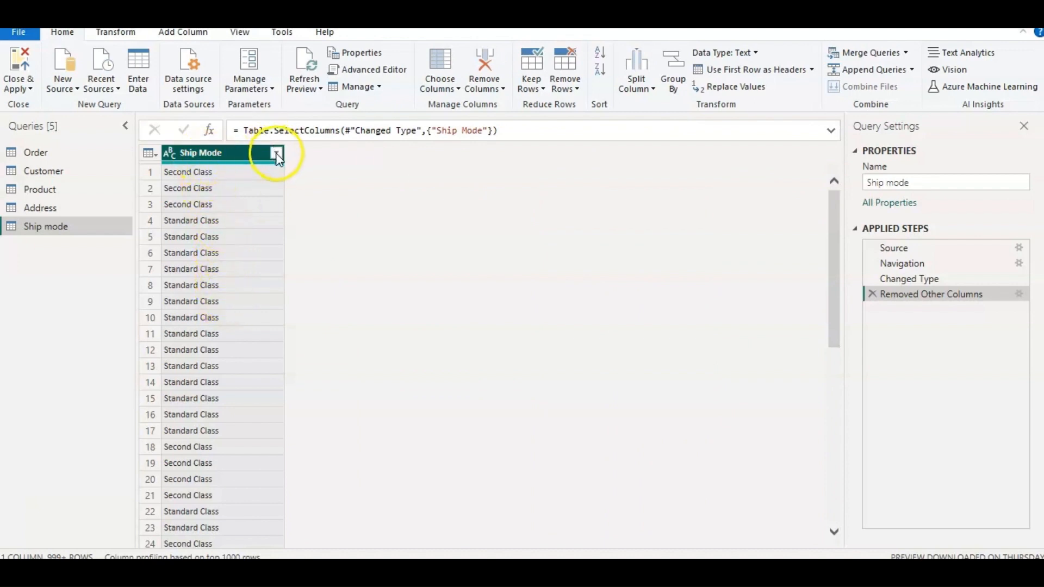
pyautogui.rightClick(227, 164)
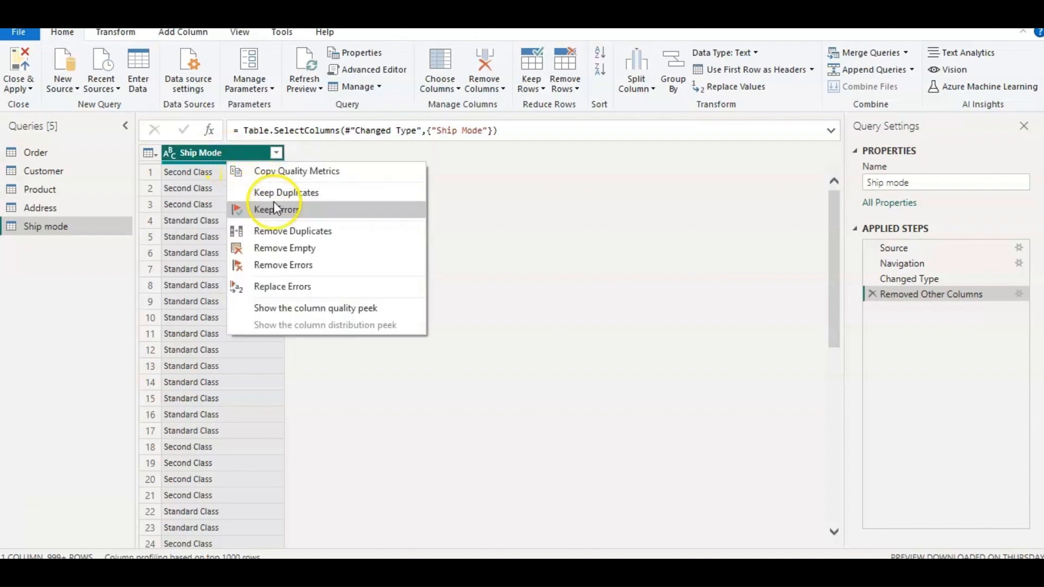
pyautogui.click(291, 230)
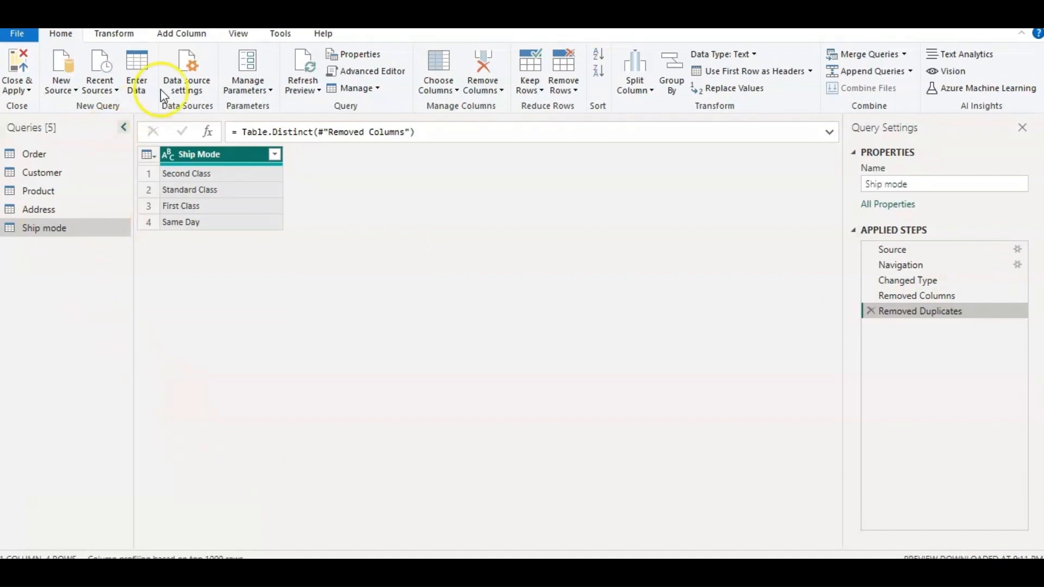
# Add a custom index column to the Ship mode query with starting index 1001 and increment 1.
pyautogui.click(191, 34)
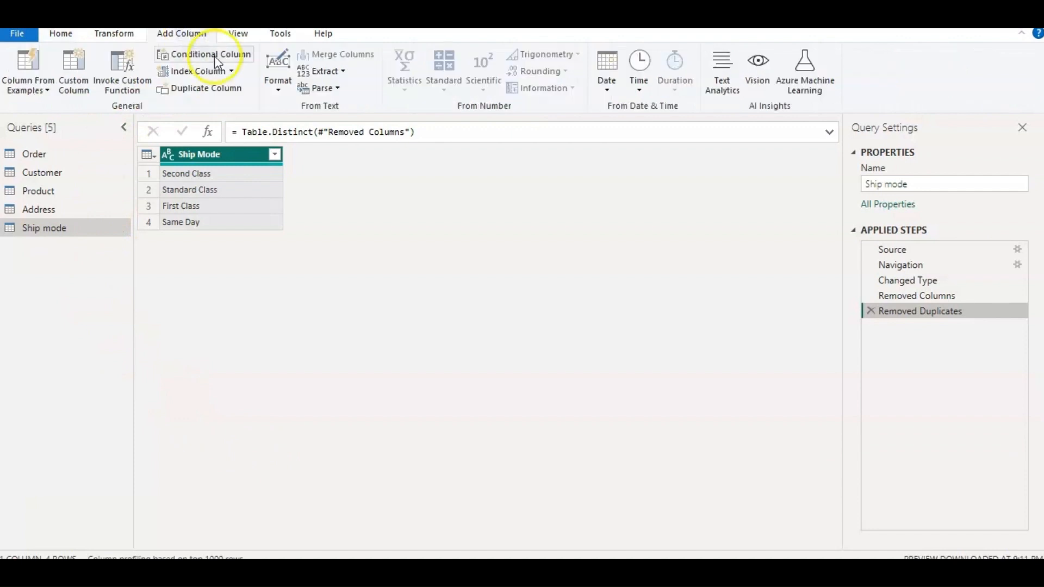
pyautogui.click(231, 71)
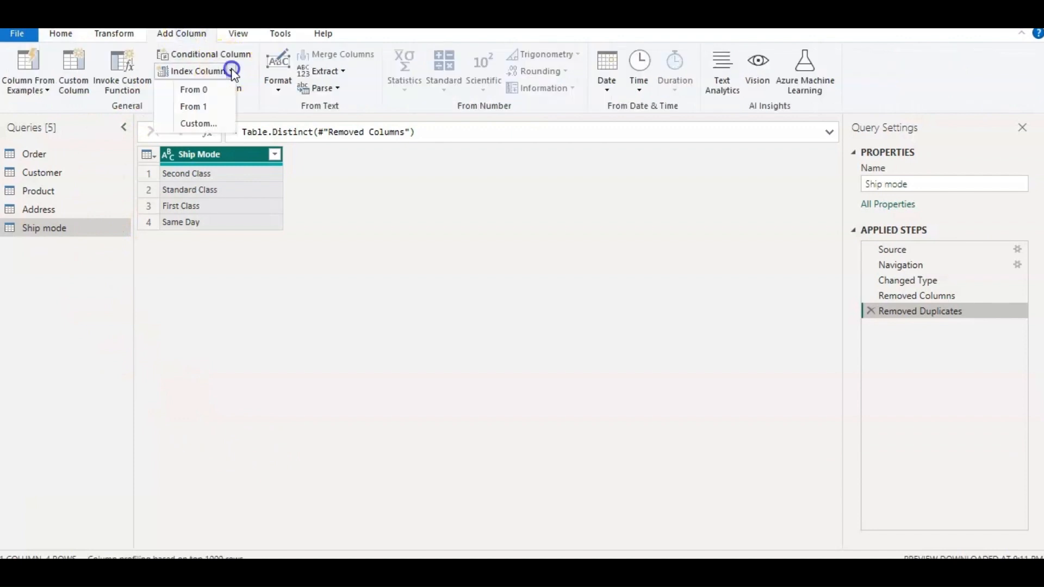
pyautogui.click(207, 123)
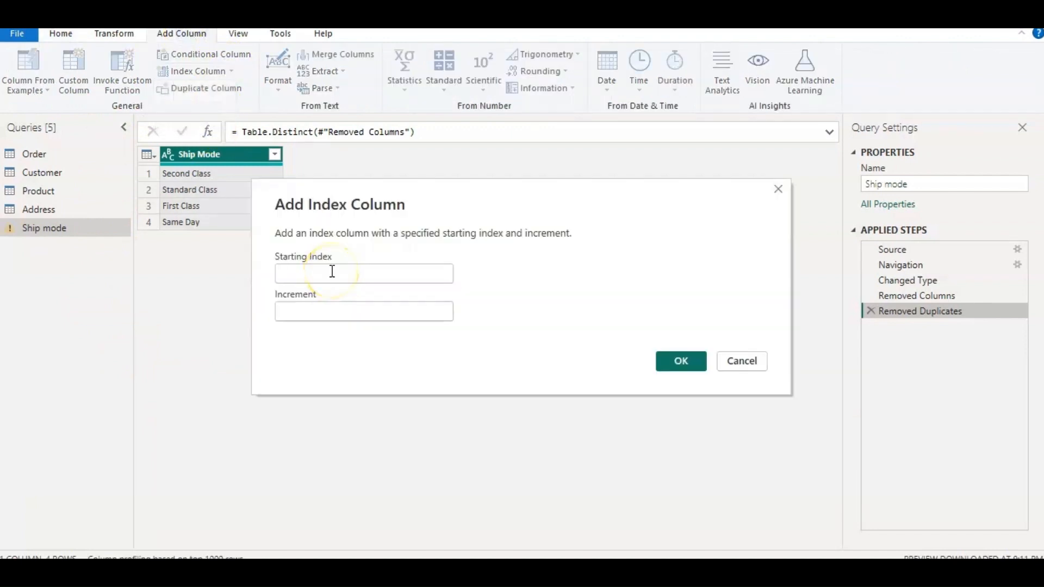
pyautogui.write('1')
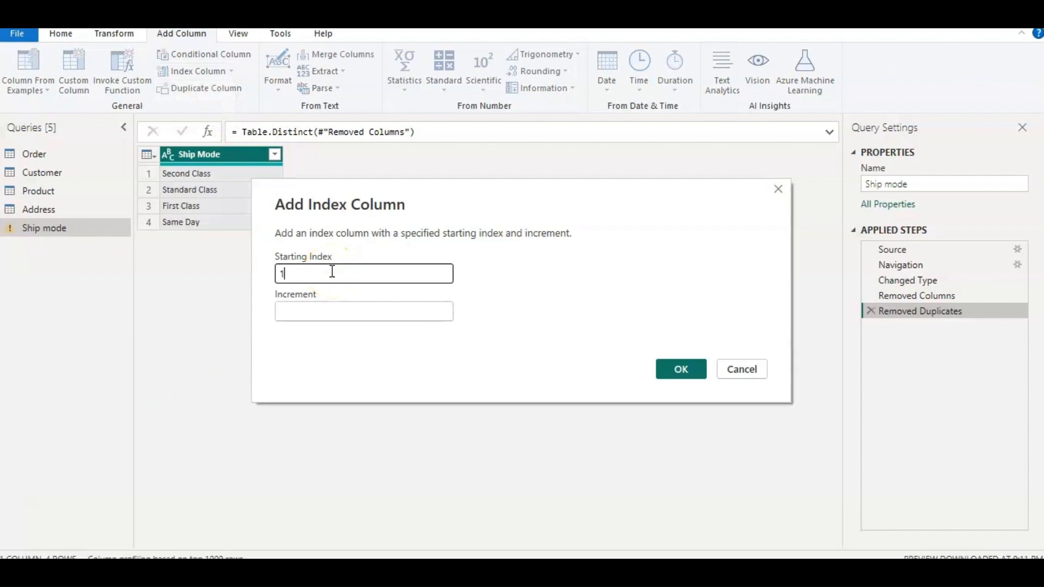
pyautogui.write('001')
pyautogui.click(331, 275)
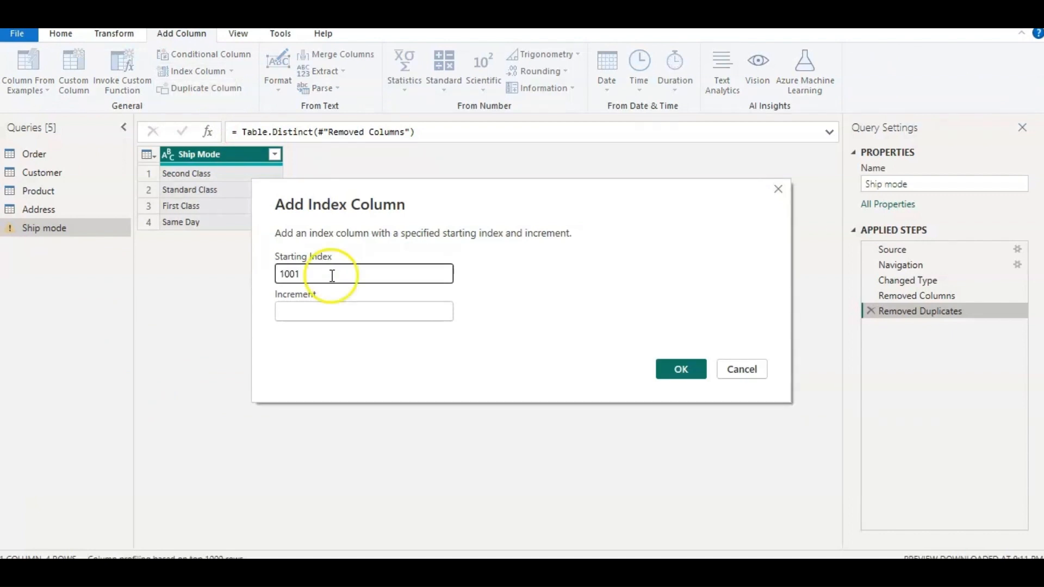
pyautogui.click(317, 311)
pyautogui.write('1')
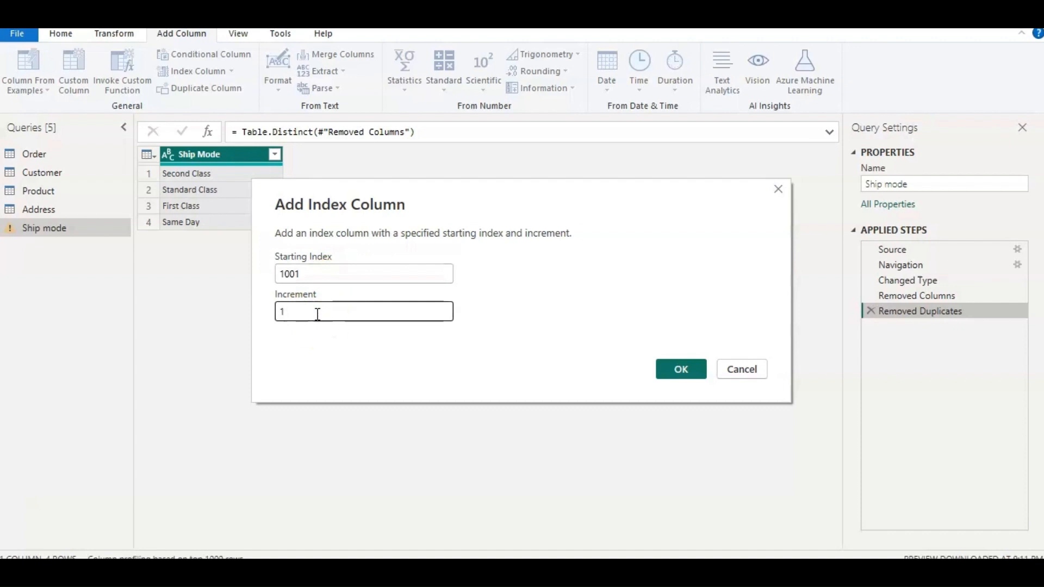
pyautogui.click(679, 370)
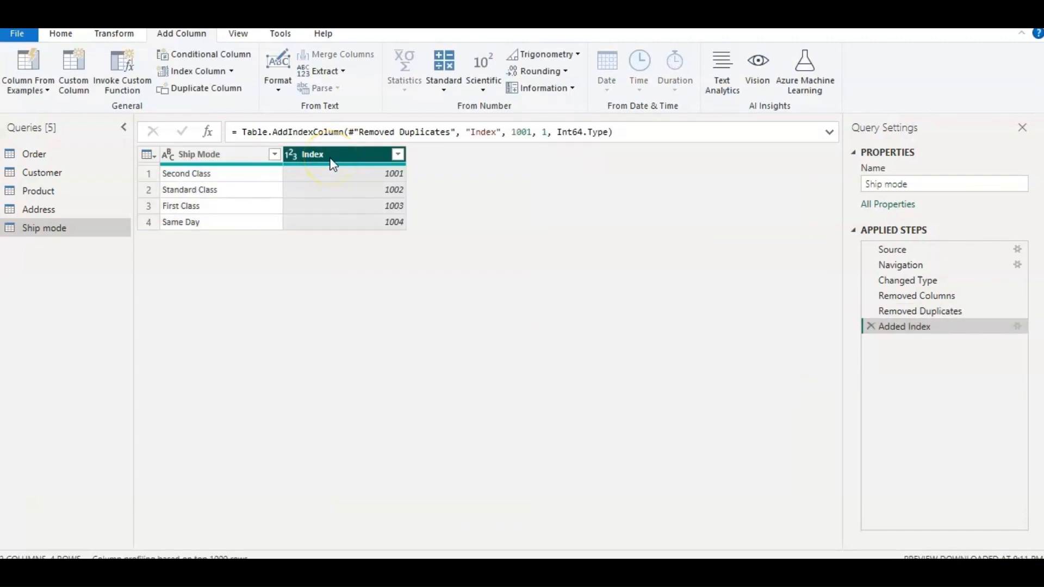
# Rename the Index column in the Ship mode query to "Ship mode ID".
pyautogui.rightClick(330, 160)
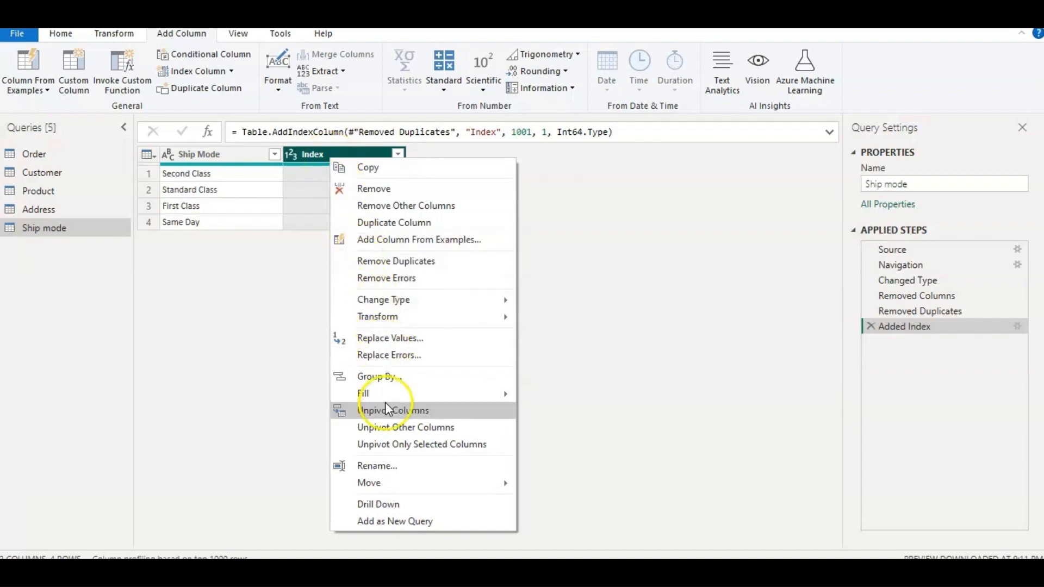
pyautogui.click(397, 468)
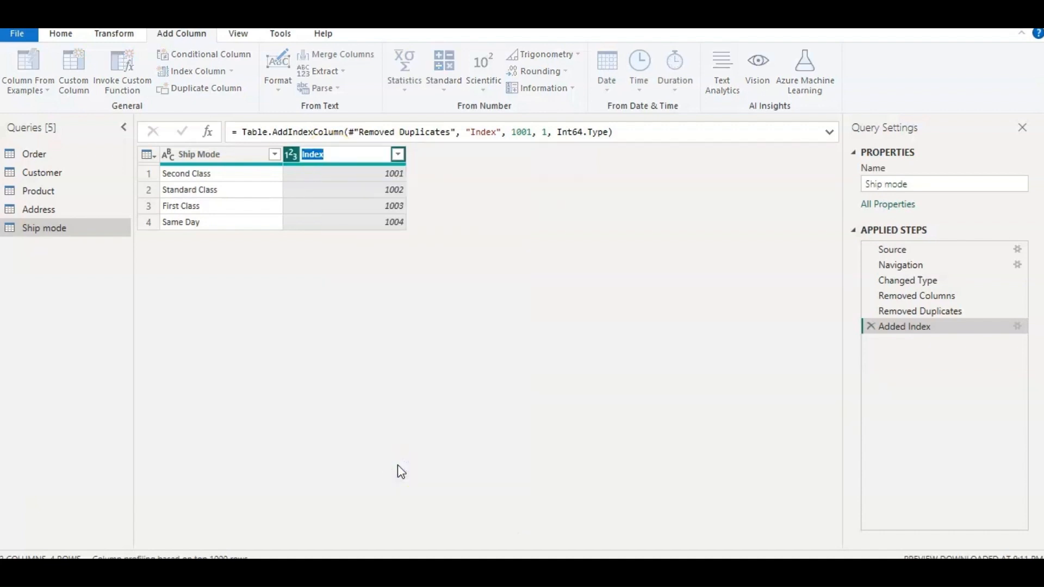
pyautogui.write('Ship mode ID')
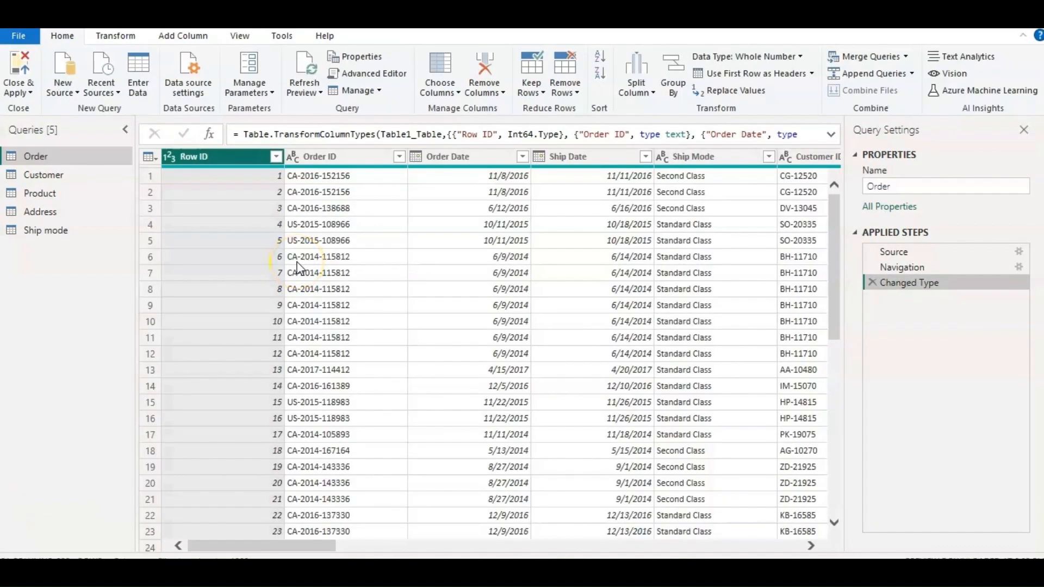
pyautogui.hotkey('alt', 'Tab')
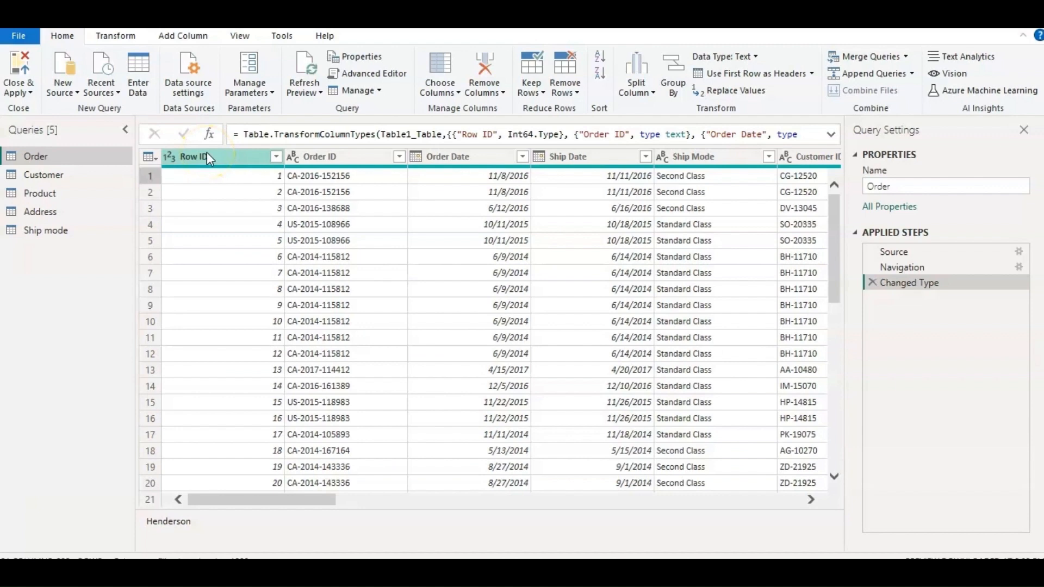
# Remove the Row ID, Customer Name, Segment, Country, City, State, Region, Category, Sub-Category, Product Name and Discount columns from the Order query.
pyautogui.click(207, 156)
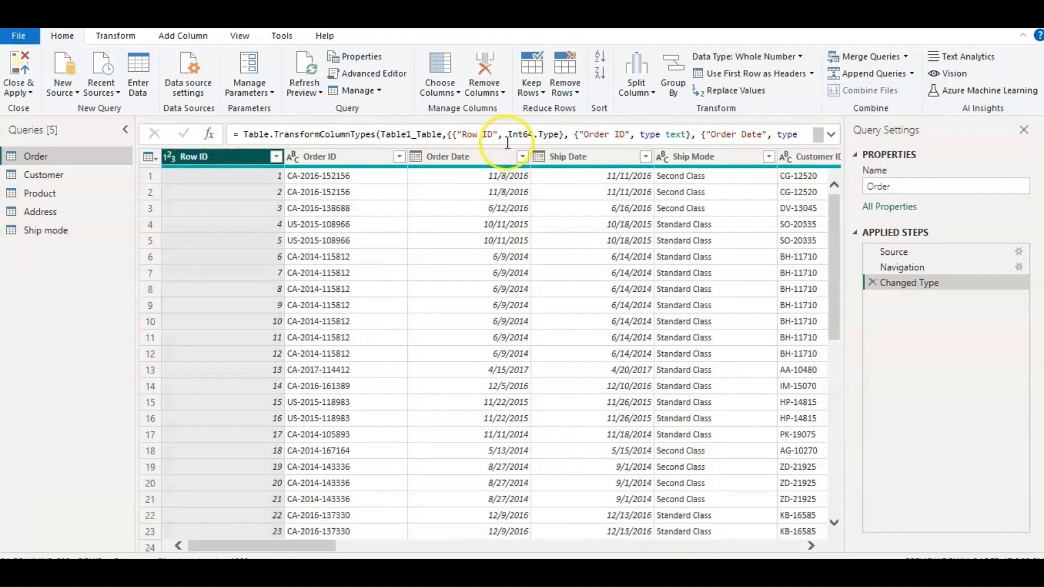
pyautogui.click(814, 545)
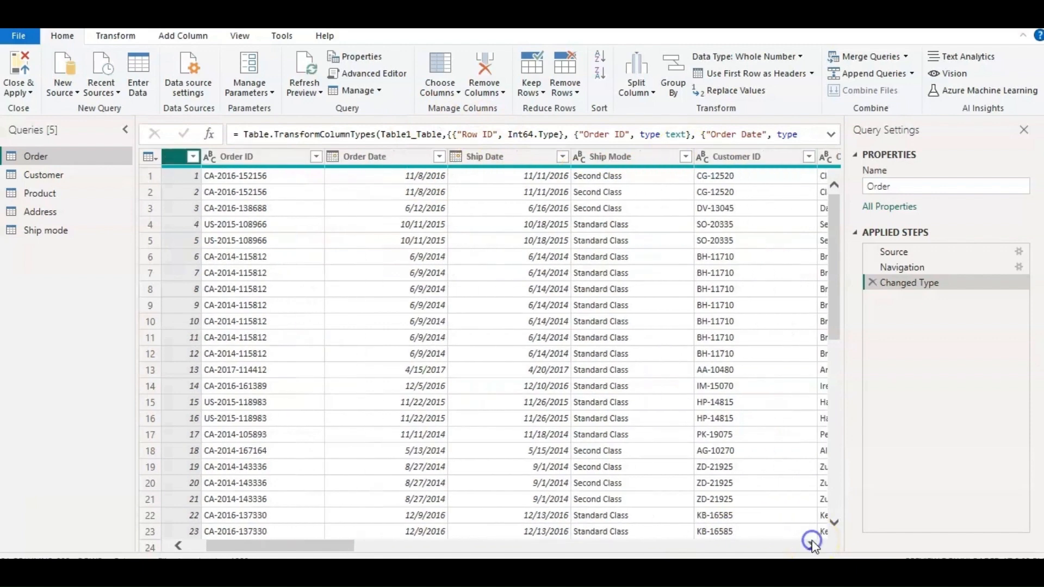
pyautogui.click(814, 545)
pyautogui.click(811, 545)
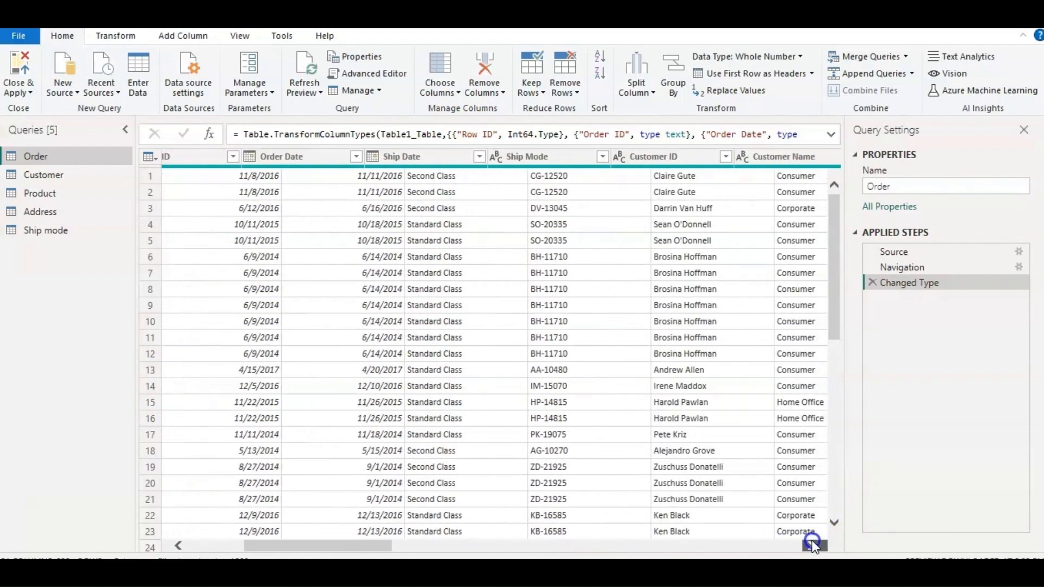
pyautogui.click(812, 545)
pyautogui.click(812, 545)
pyautogui.click(812, 545)
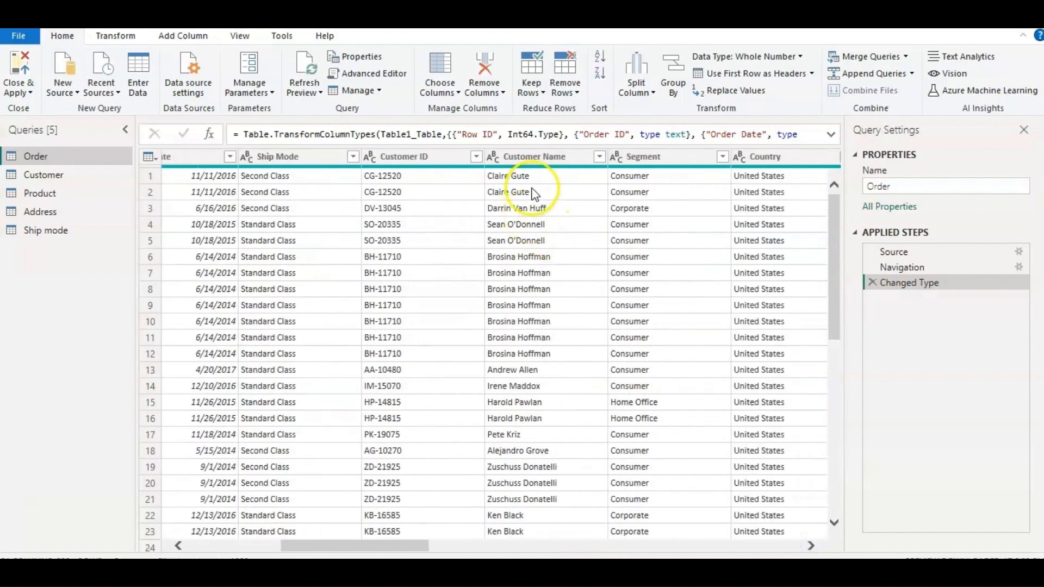
pyautogui.click(554, 156)
pyautogui.keyDown('ctrl'); pyautogui.click(676, 159); pyautogui.keyUp('ctrl')
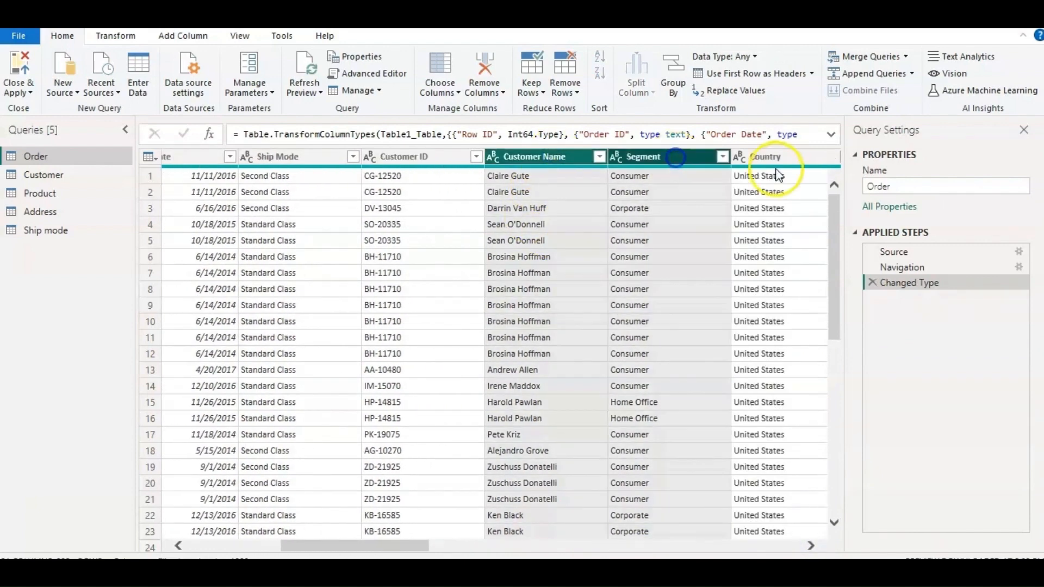
pyautogui.keyDown('ctrl'); pyautogui.click(777, 155); pyautogui.keyUp('ctrl')
pyautogui.hscroll(5, 761, 433)
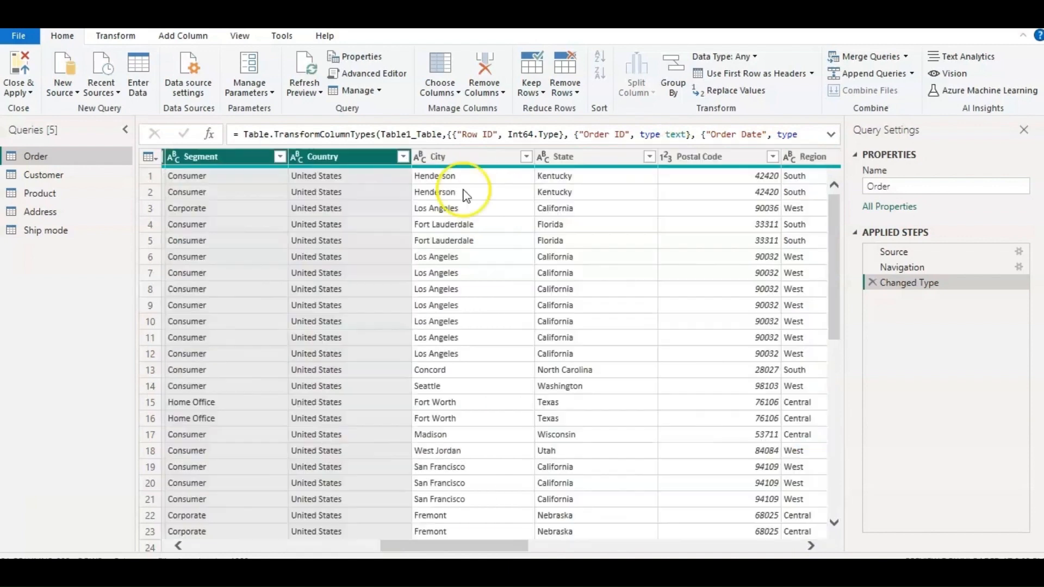
pyautogui.keyDown('ctrl'); pyautogui.click(476, 156); pyautogui.keyUp('ctrl')
pyautogui.keyDown('ctrl'); pyautogui.click(565, 160); pyautogui.keyUp('ctrl')
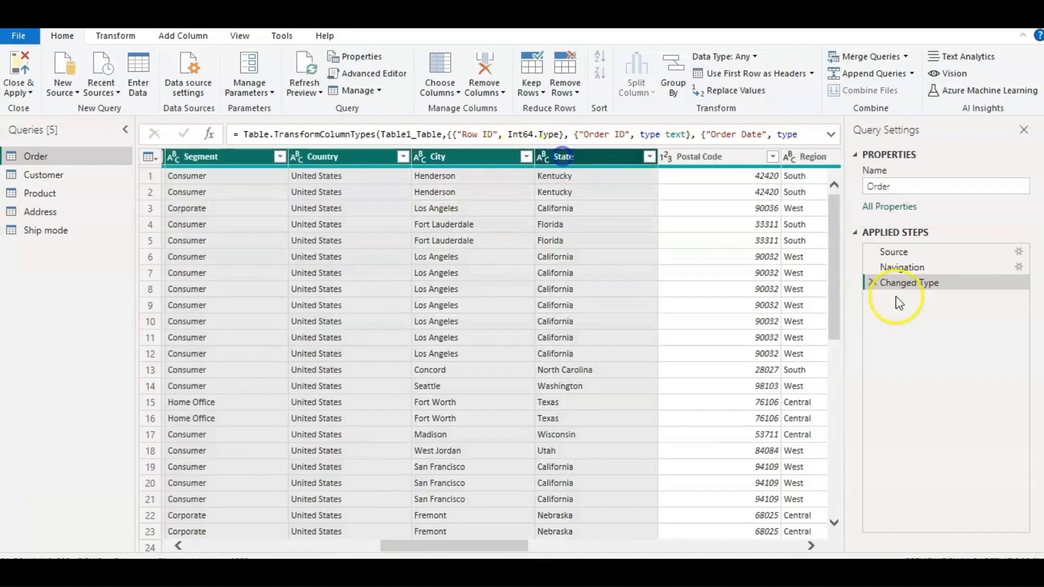
pyautogui.click(811, 545)
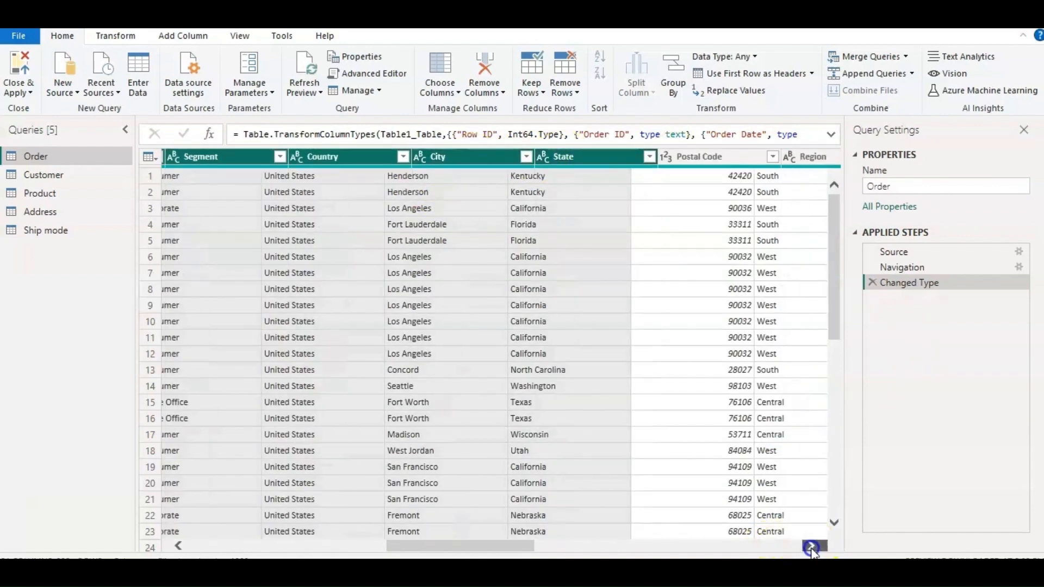
pyautogui.click(810, 545)
pyautogui.keyDown('ctrl'); pyautogui.click(530, 157); pyautogui.keyUp('ctrl')
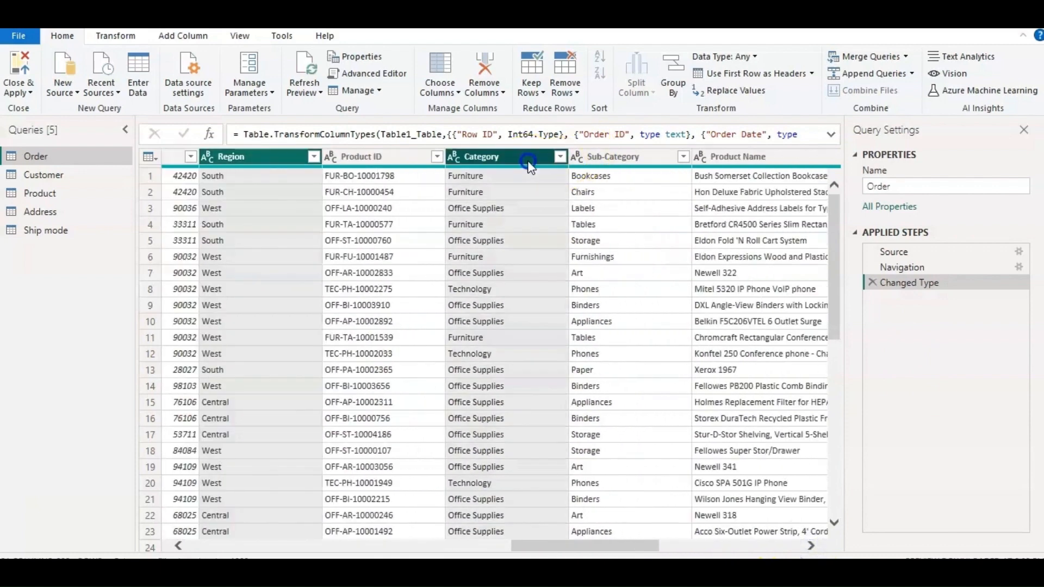
pyautogui.keyDown('ctrl'); pyautogui.click(614, 161); pyautogui.keyUp('ctrl')
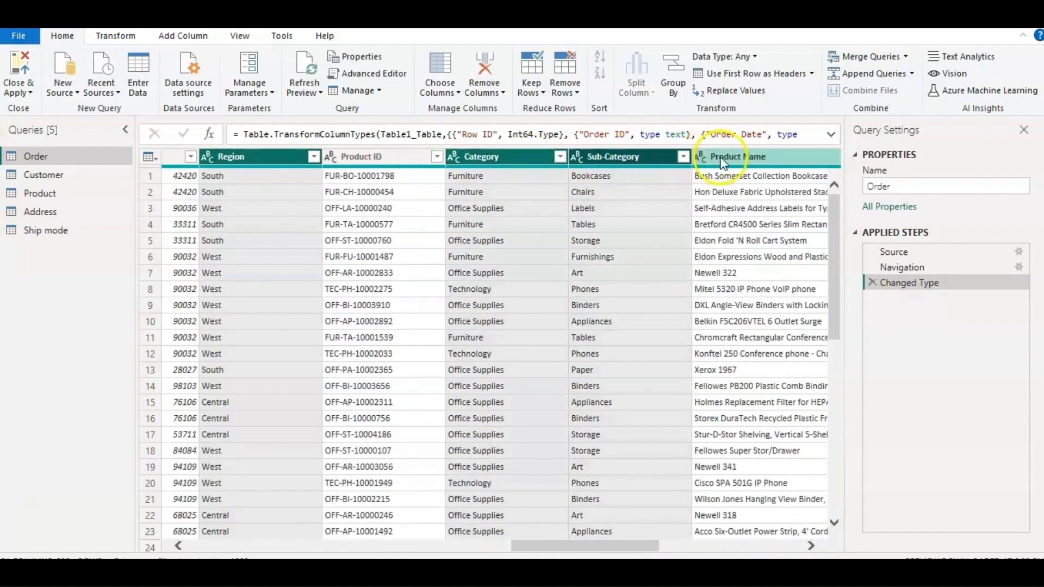
pyautogui.keyDown('ctrl'); pyautogui.click(723, 158); pyautogui.keyUp('ctrl')
pyautogui.keyDown('ctrl'); pyautogui.click(638, 155); pyautogui.keyUp('ctrl')
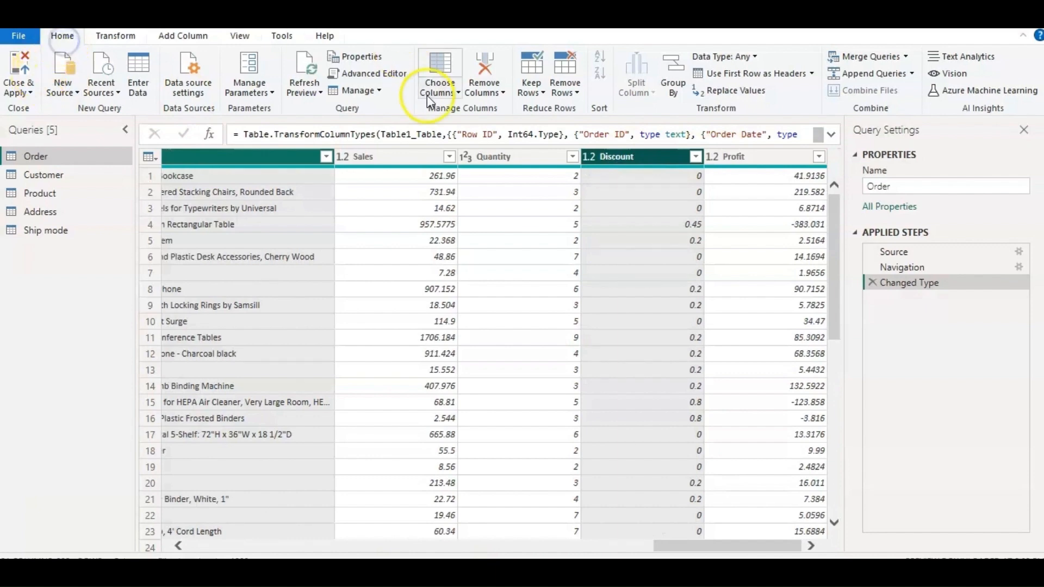
pyautogui.click(503, 92)
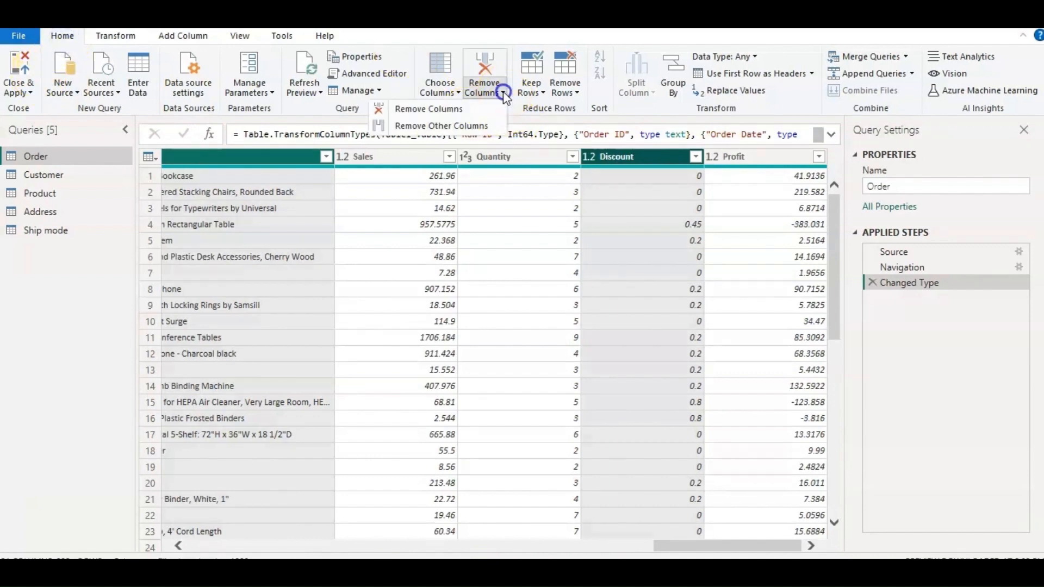
pyautogui.click(447, 109)
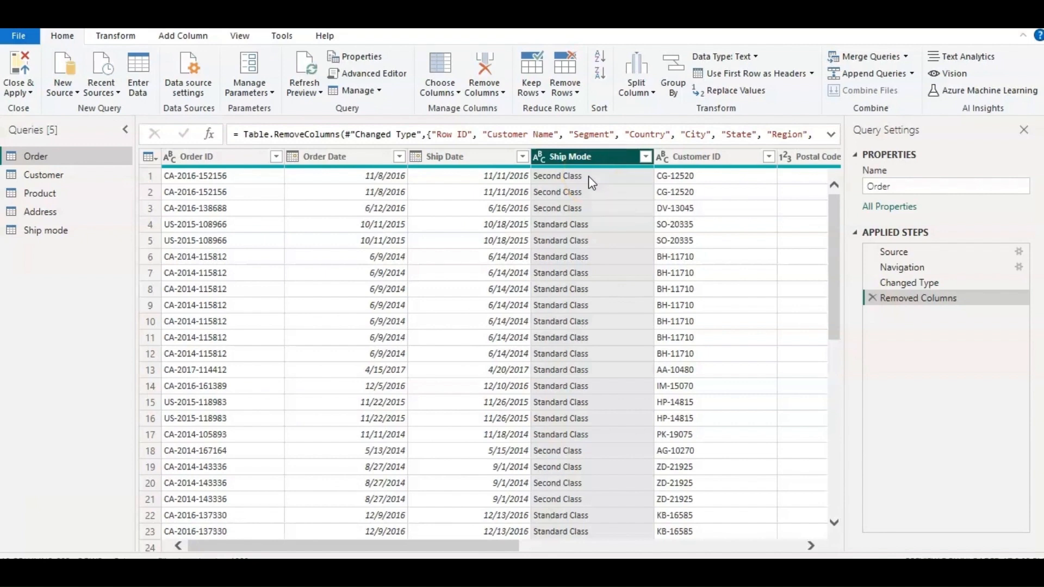
# Merge the Ship mode query into the Order query on their Ship Mode columns with a Left Outer join.
pyautogui.click(587, 176)
pyautogui.click(893, 56)
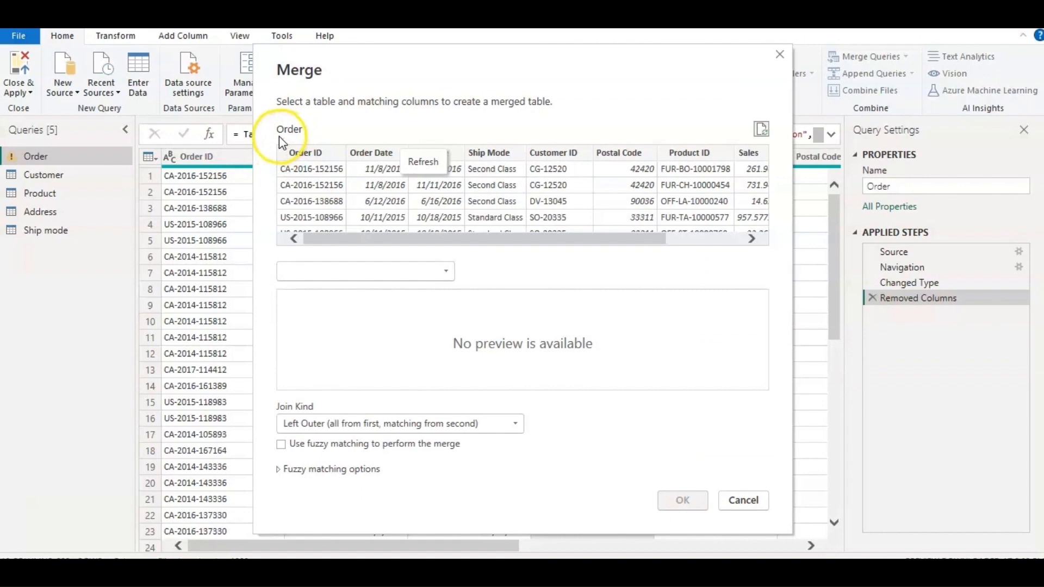
pyautogui.click(449, 274)
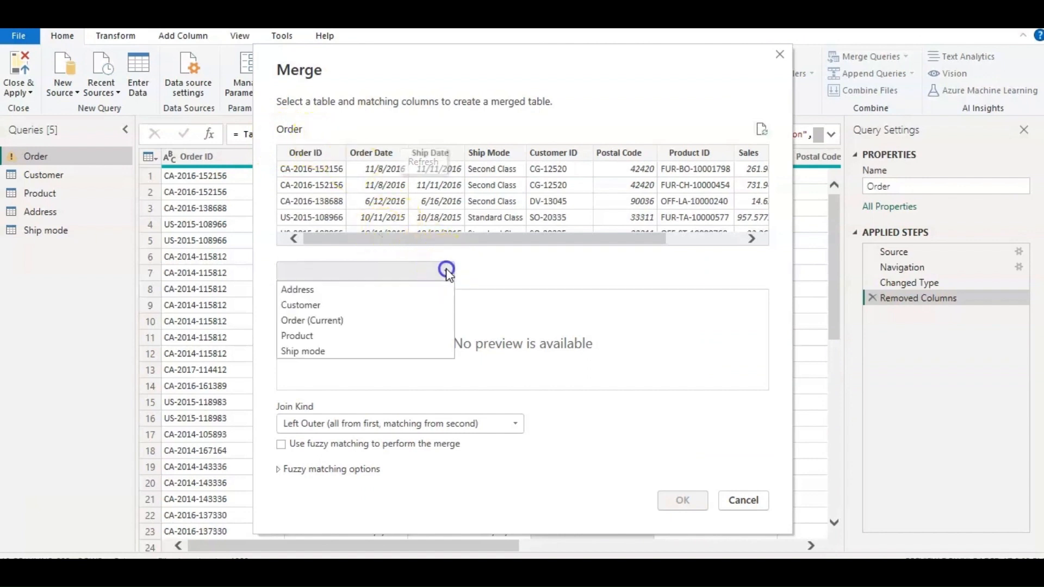
pyautogui.click(340, 352)
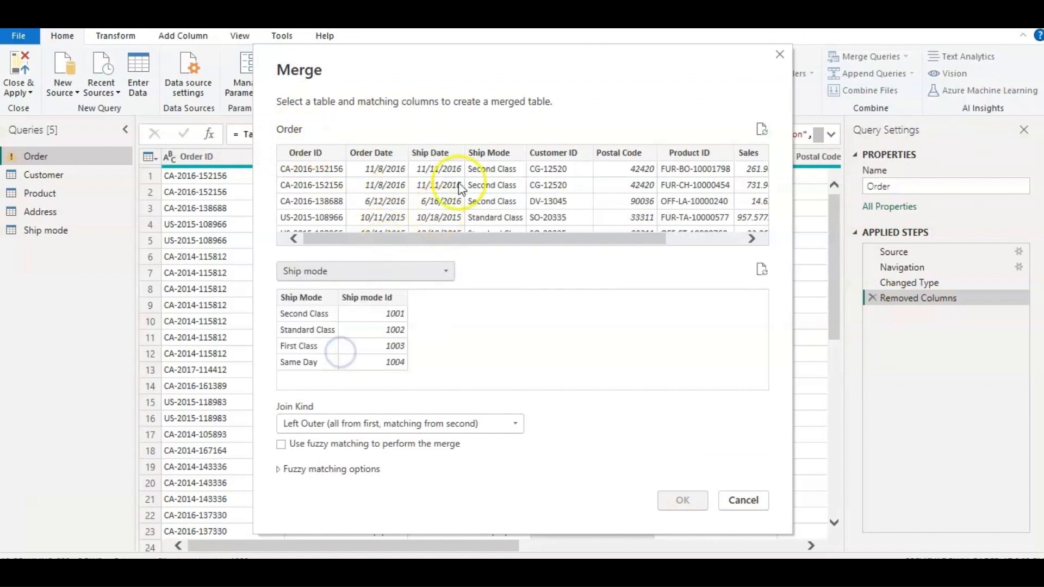
pyautogui.click(489, 155)
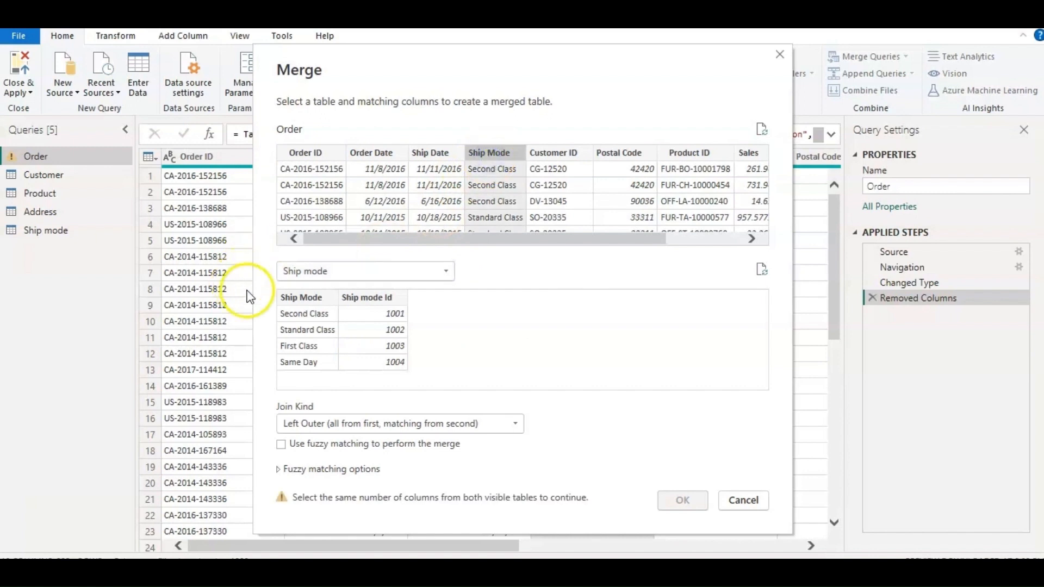
pyautogui.click(286, 297)
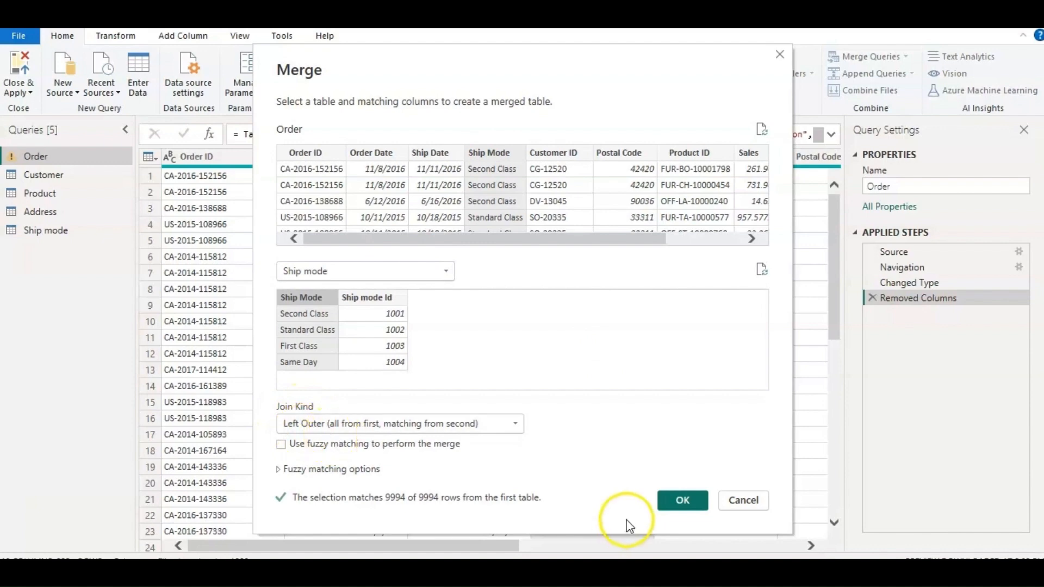
pyautogui.click(683, 503)
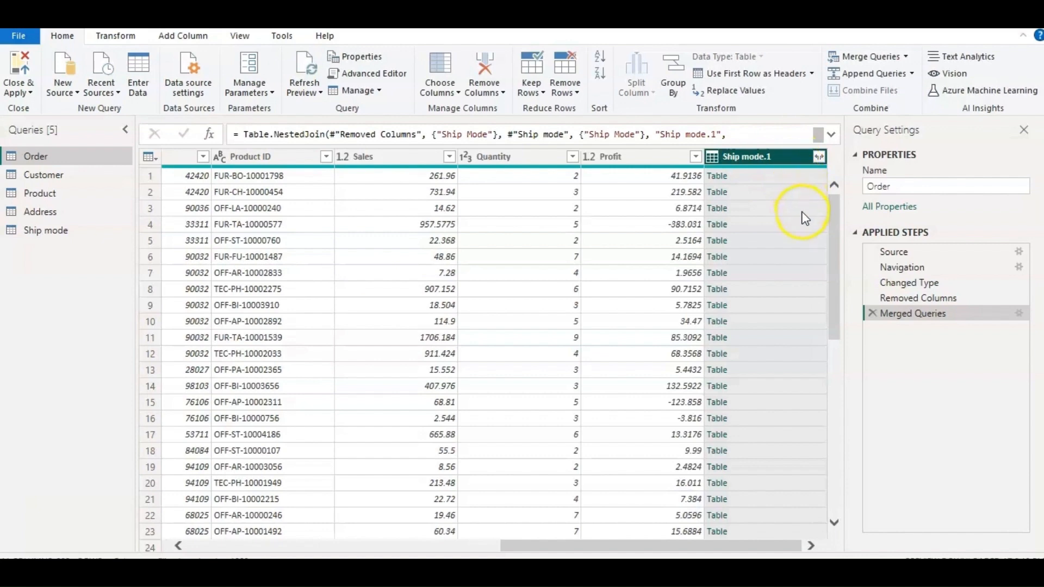
# Expand the merged Ship mode.1 column to Ship mode Id only, keeping the original column name as prefix.
pyautogui.click(818, 158)
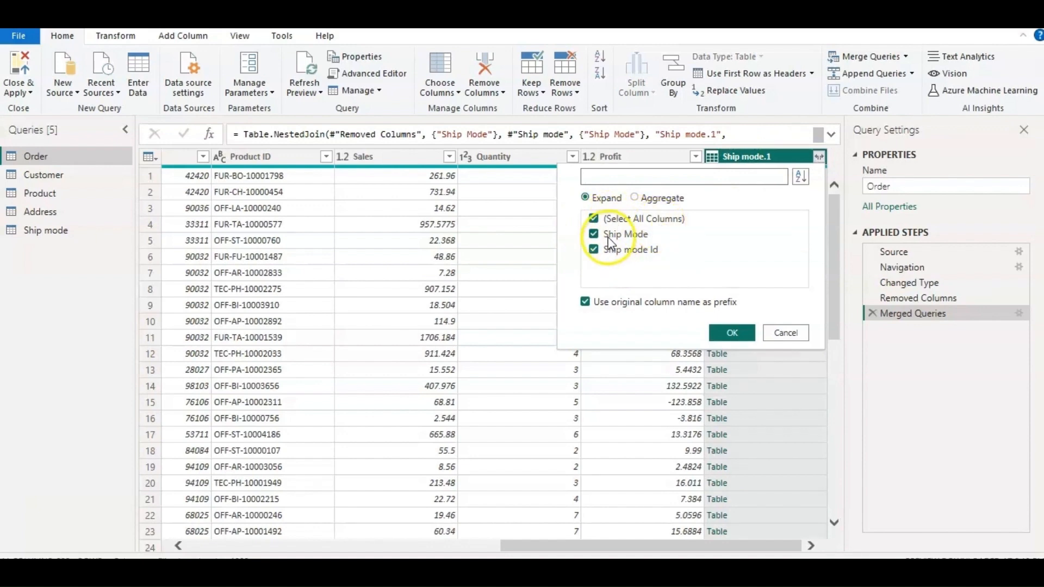
pyautogui.click(598, 218)
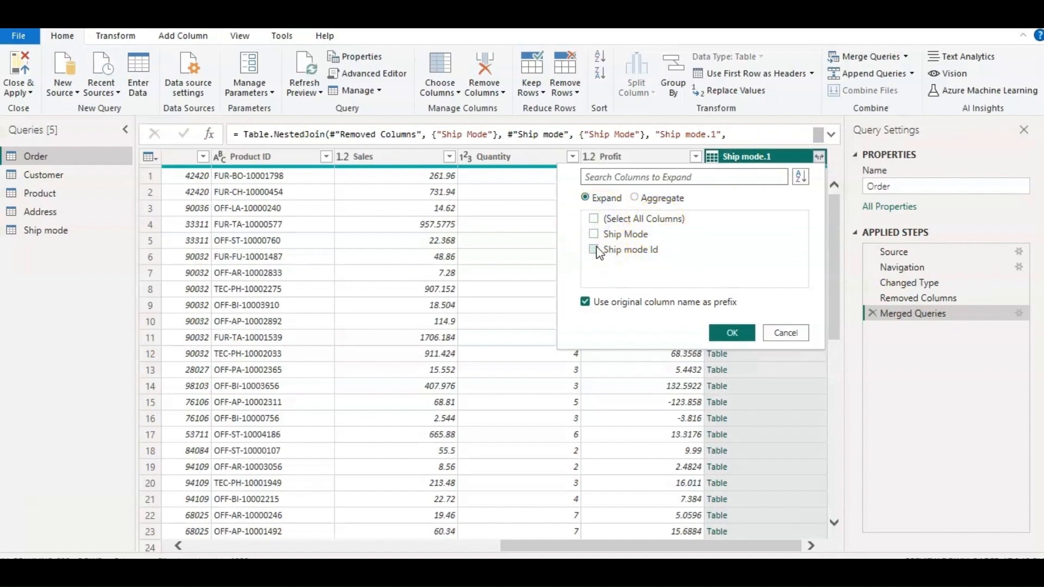
pyautogui.click(594, 251)
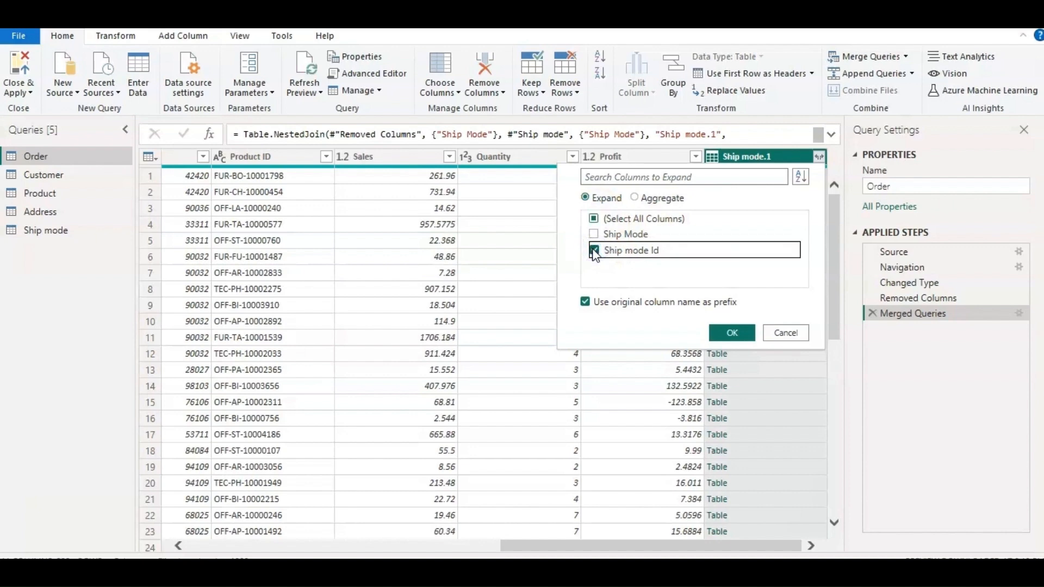
pyautogui.click(641, 262)
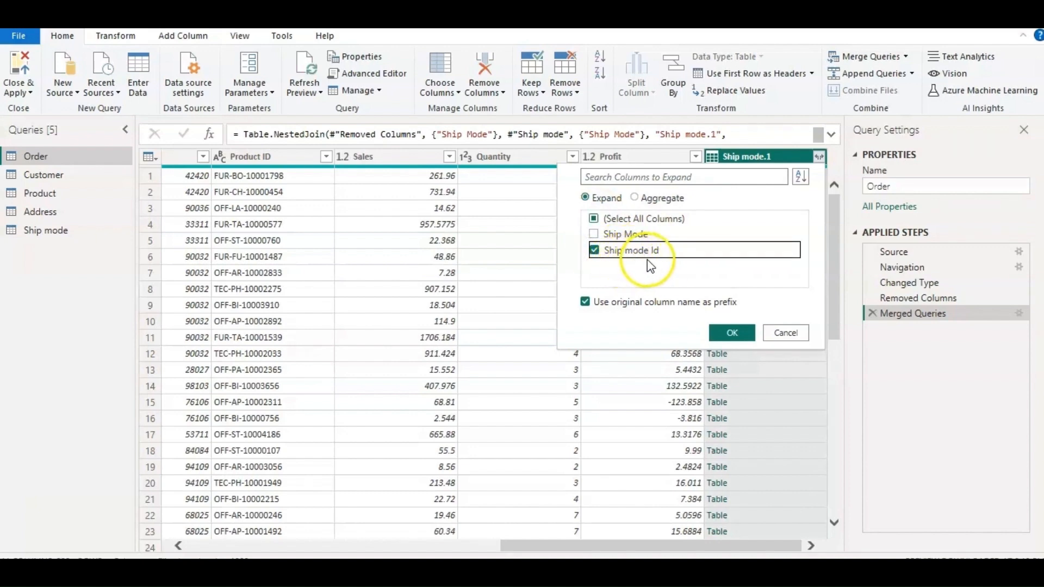
pyautogui.click(732, 332)
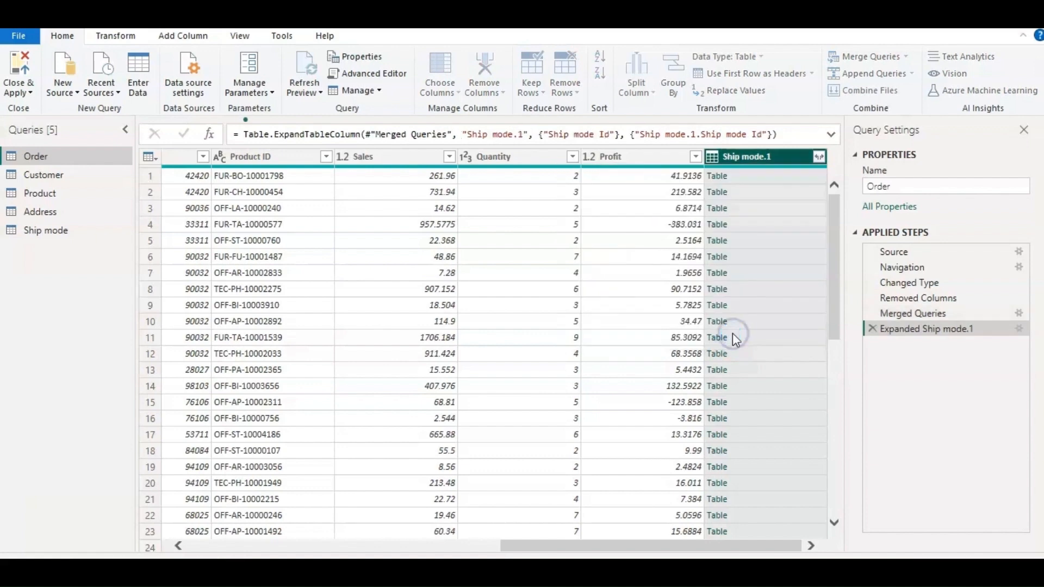
pyautogui.click(767, 194)
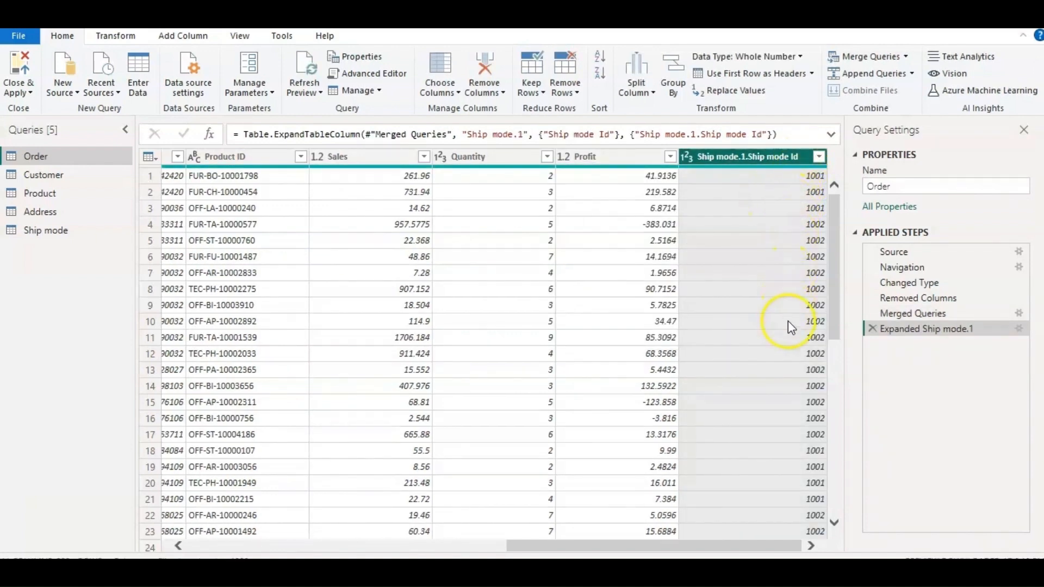
# Remove the Ship Mode text column from the Order query.
pyautogui.moveTo(515, 550); pyautogui.dragTo(326, 545)
pyautogui.click(594, 190)
pyautogui.click(603, 158)
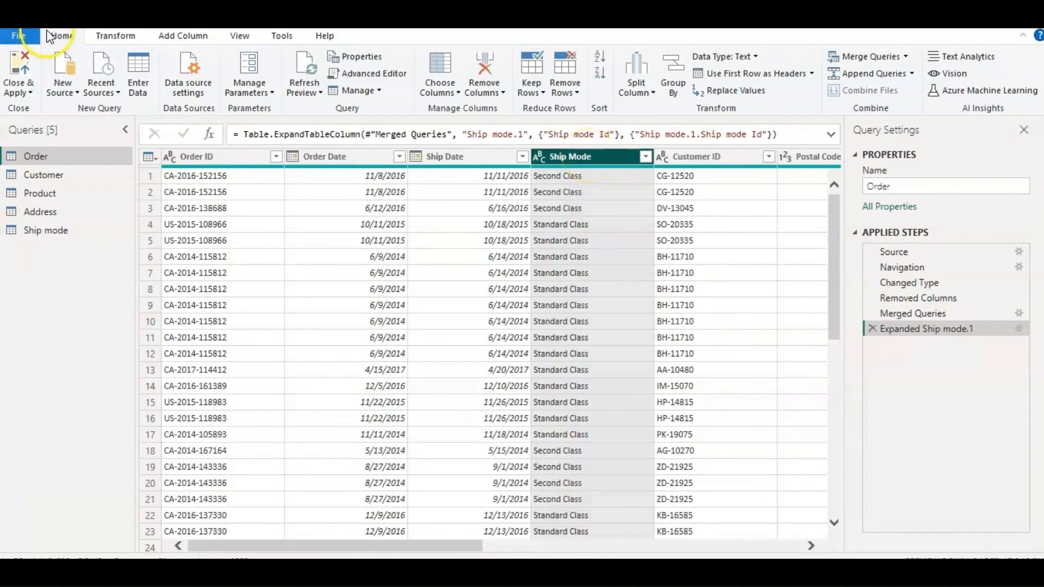
pyautogui.click(494, 84)
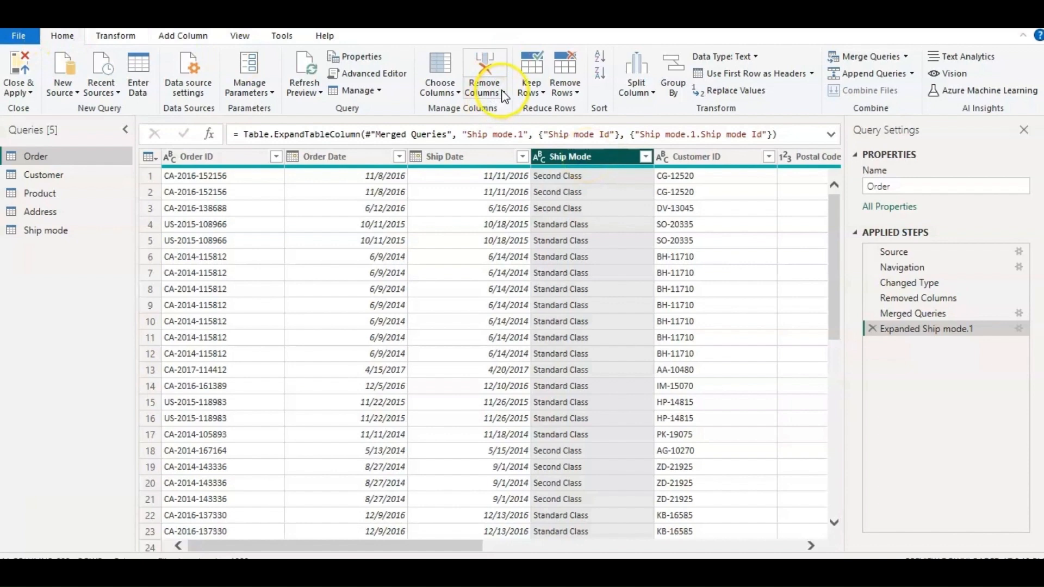
pyautogui.click(502, 93)
pyautogui.click(446, 110)
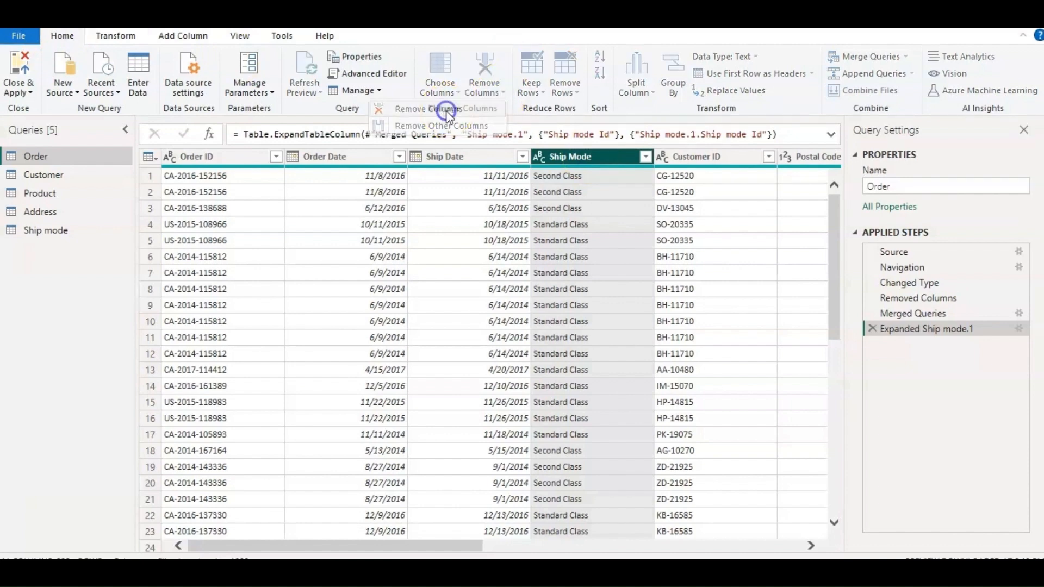
pyautogui.click(600, 140)
pyautogui.click(322, 543)
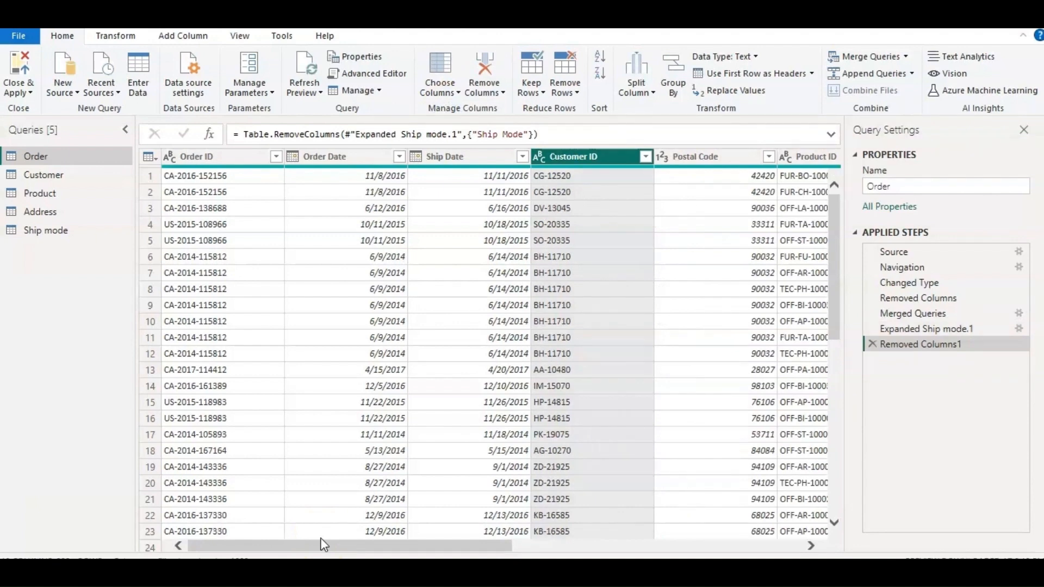
# Apply the query changes and relate Ship mode Id in the Ship mode table to Ship mode.1.Ship mode Id in the Order table.
pyautogui.click(18, 68)
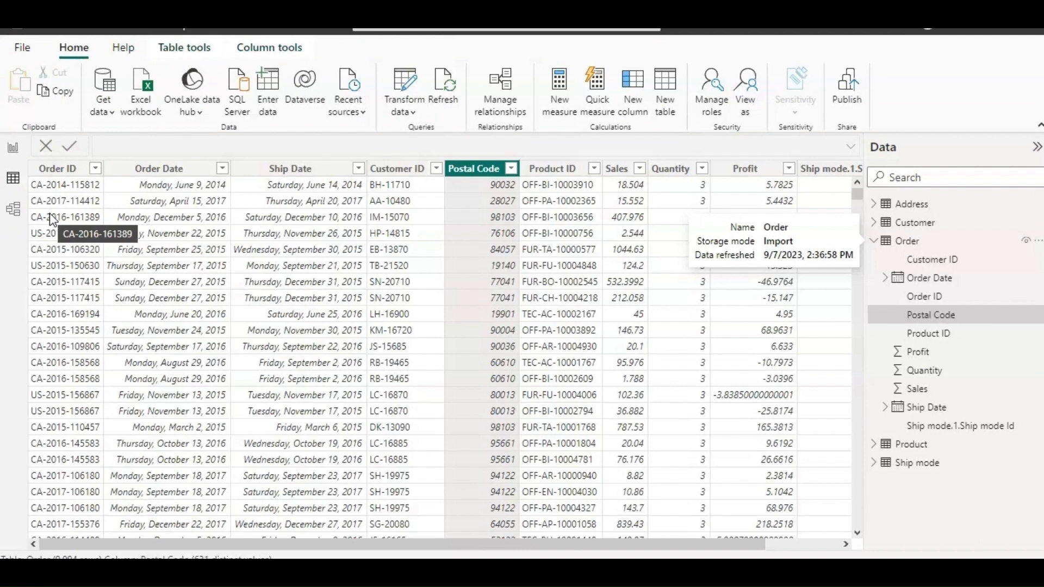
pyautogui.click(13, 213)
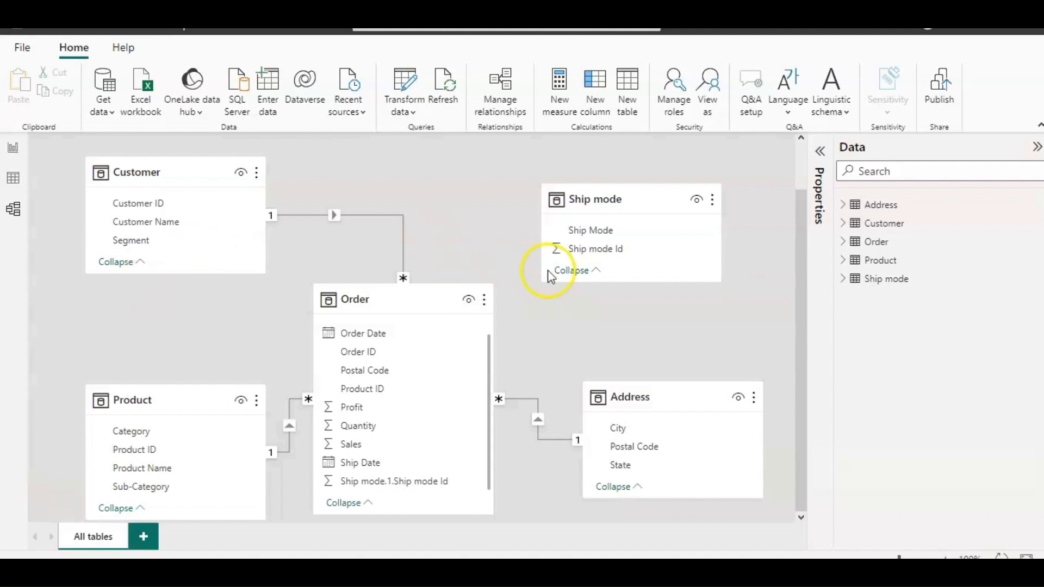
pyautogui.click(580, 250)
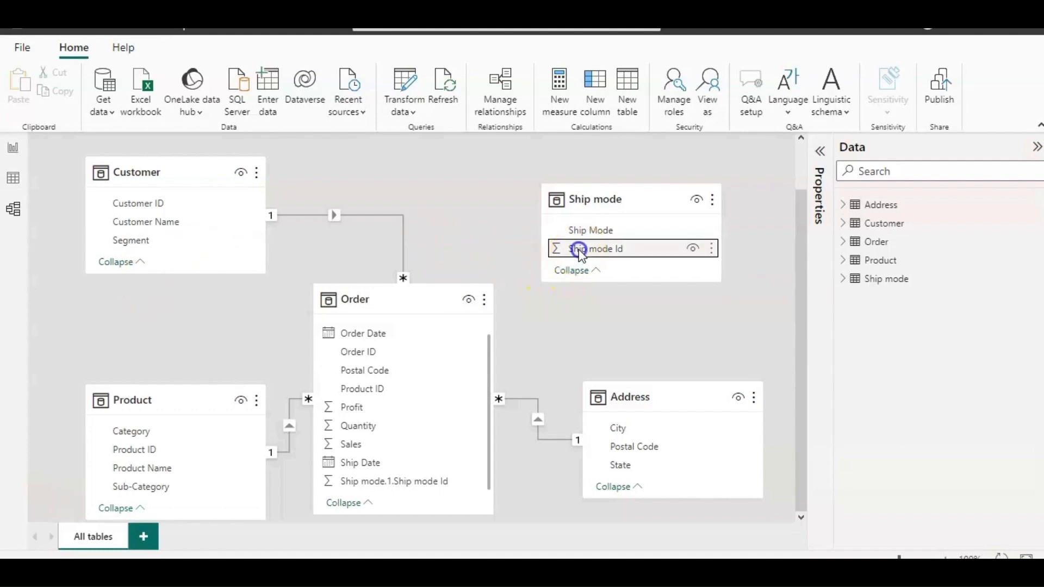
pyautogui.moveTo(579, 251); pyautogui.dragTo(358, 487)
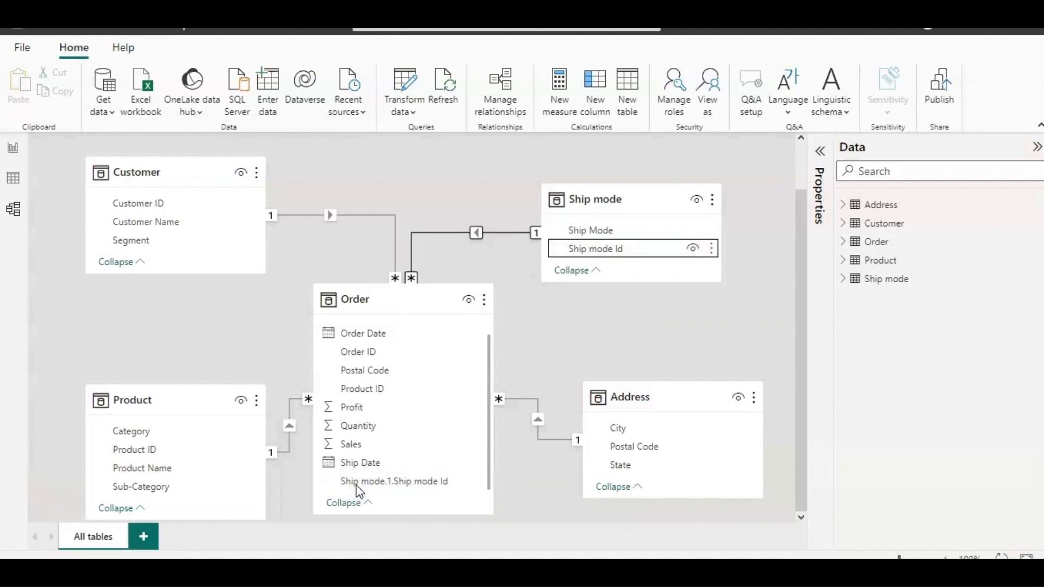